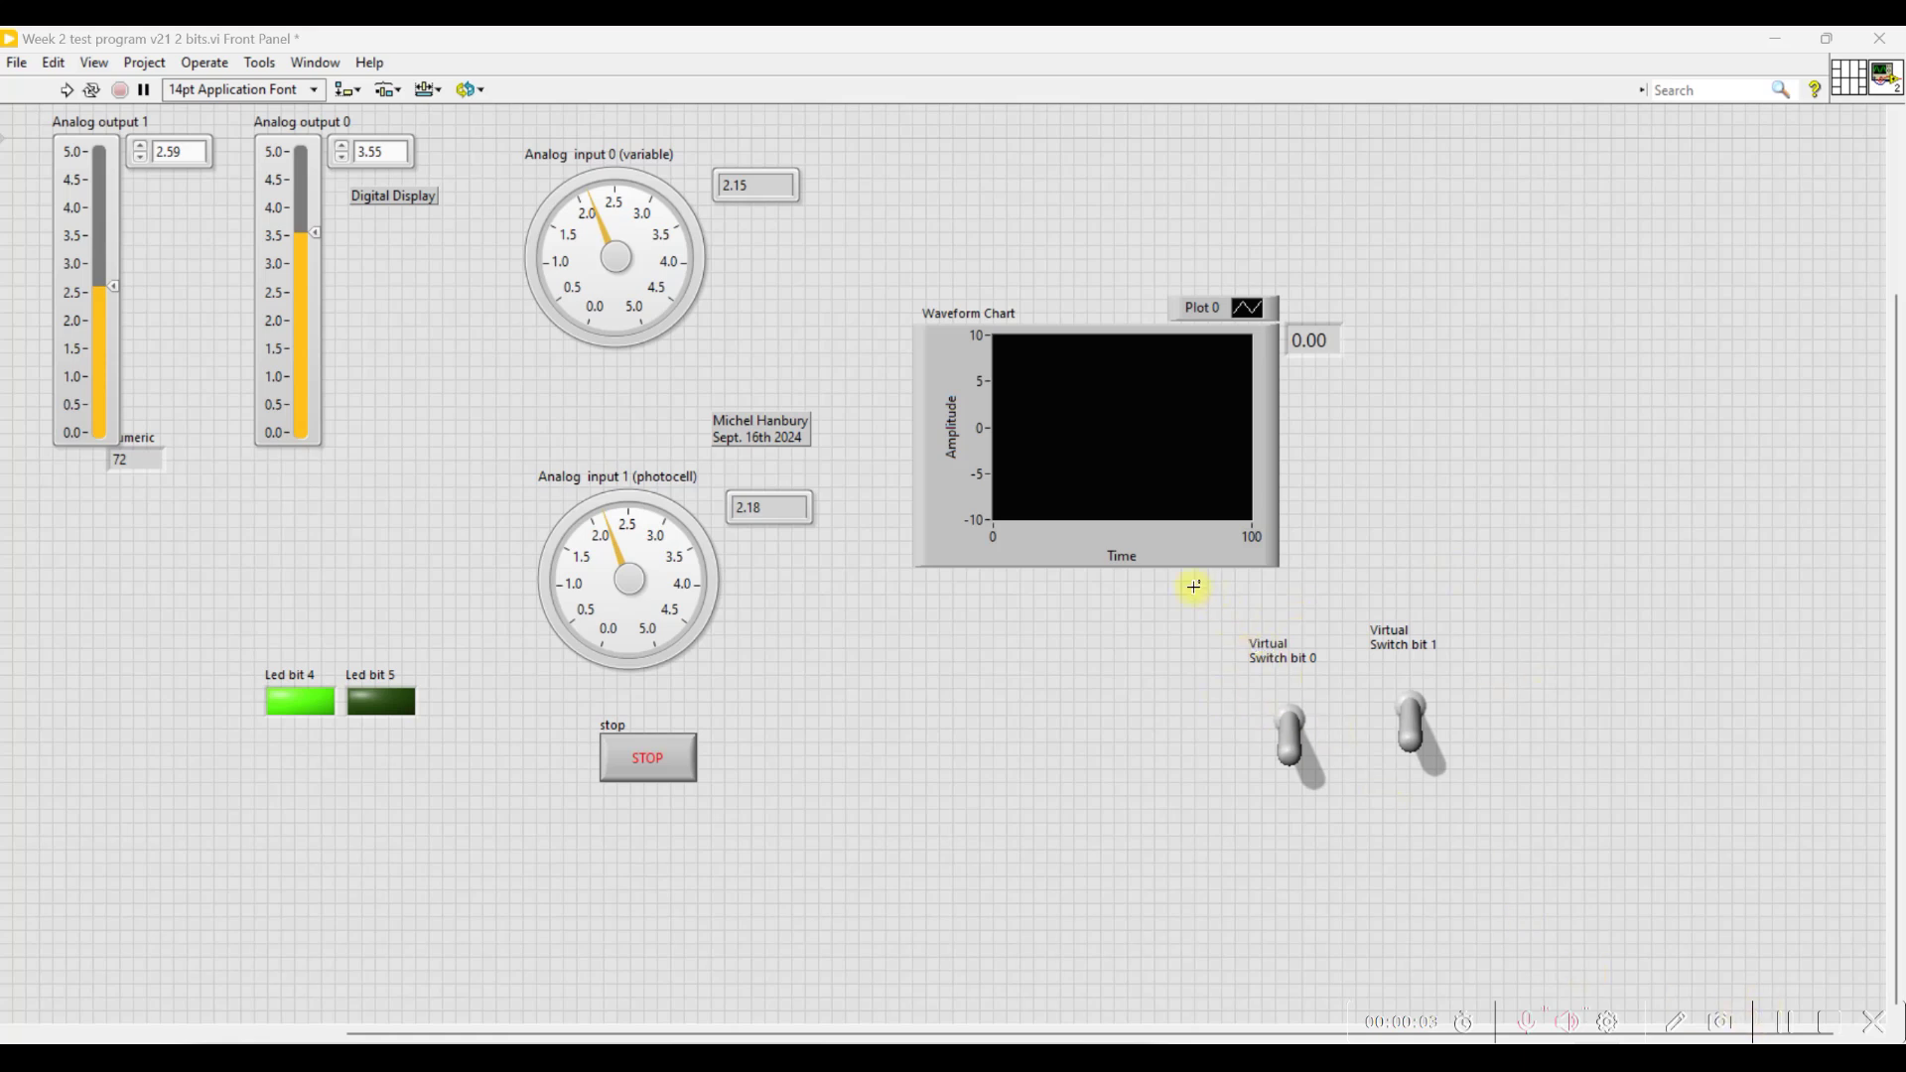
Select both Virtual Switch controls and move them further left on the panel
drag(1189, 596, 1345, 797)
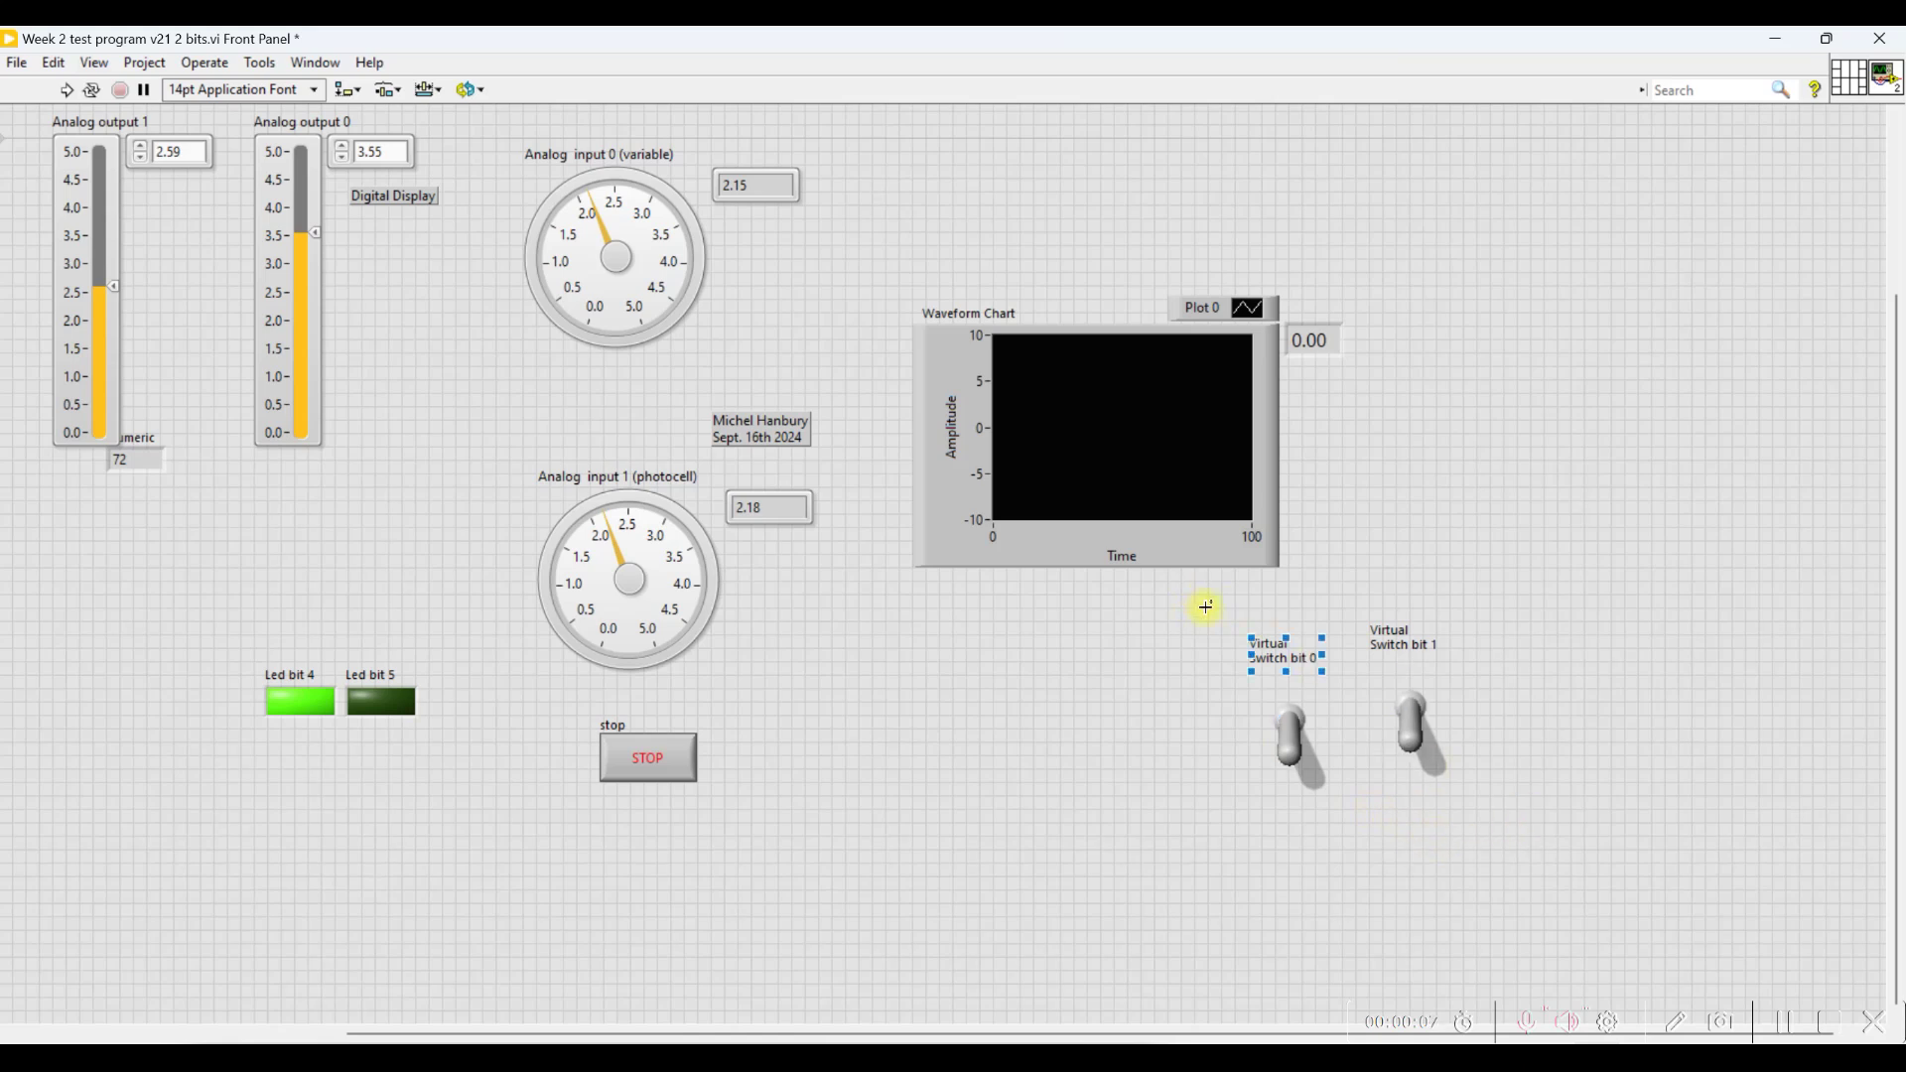
drag(1204, 602, 1510, 846)
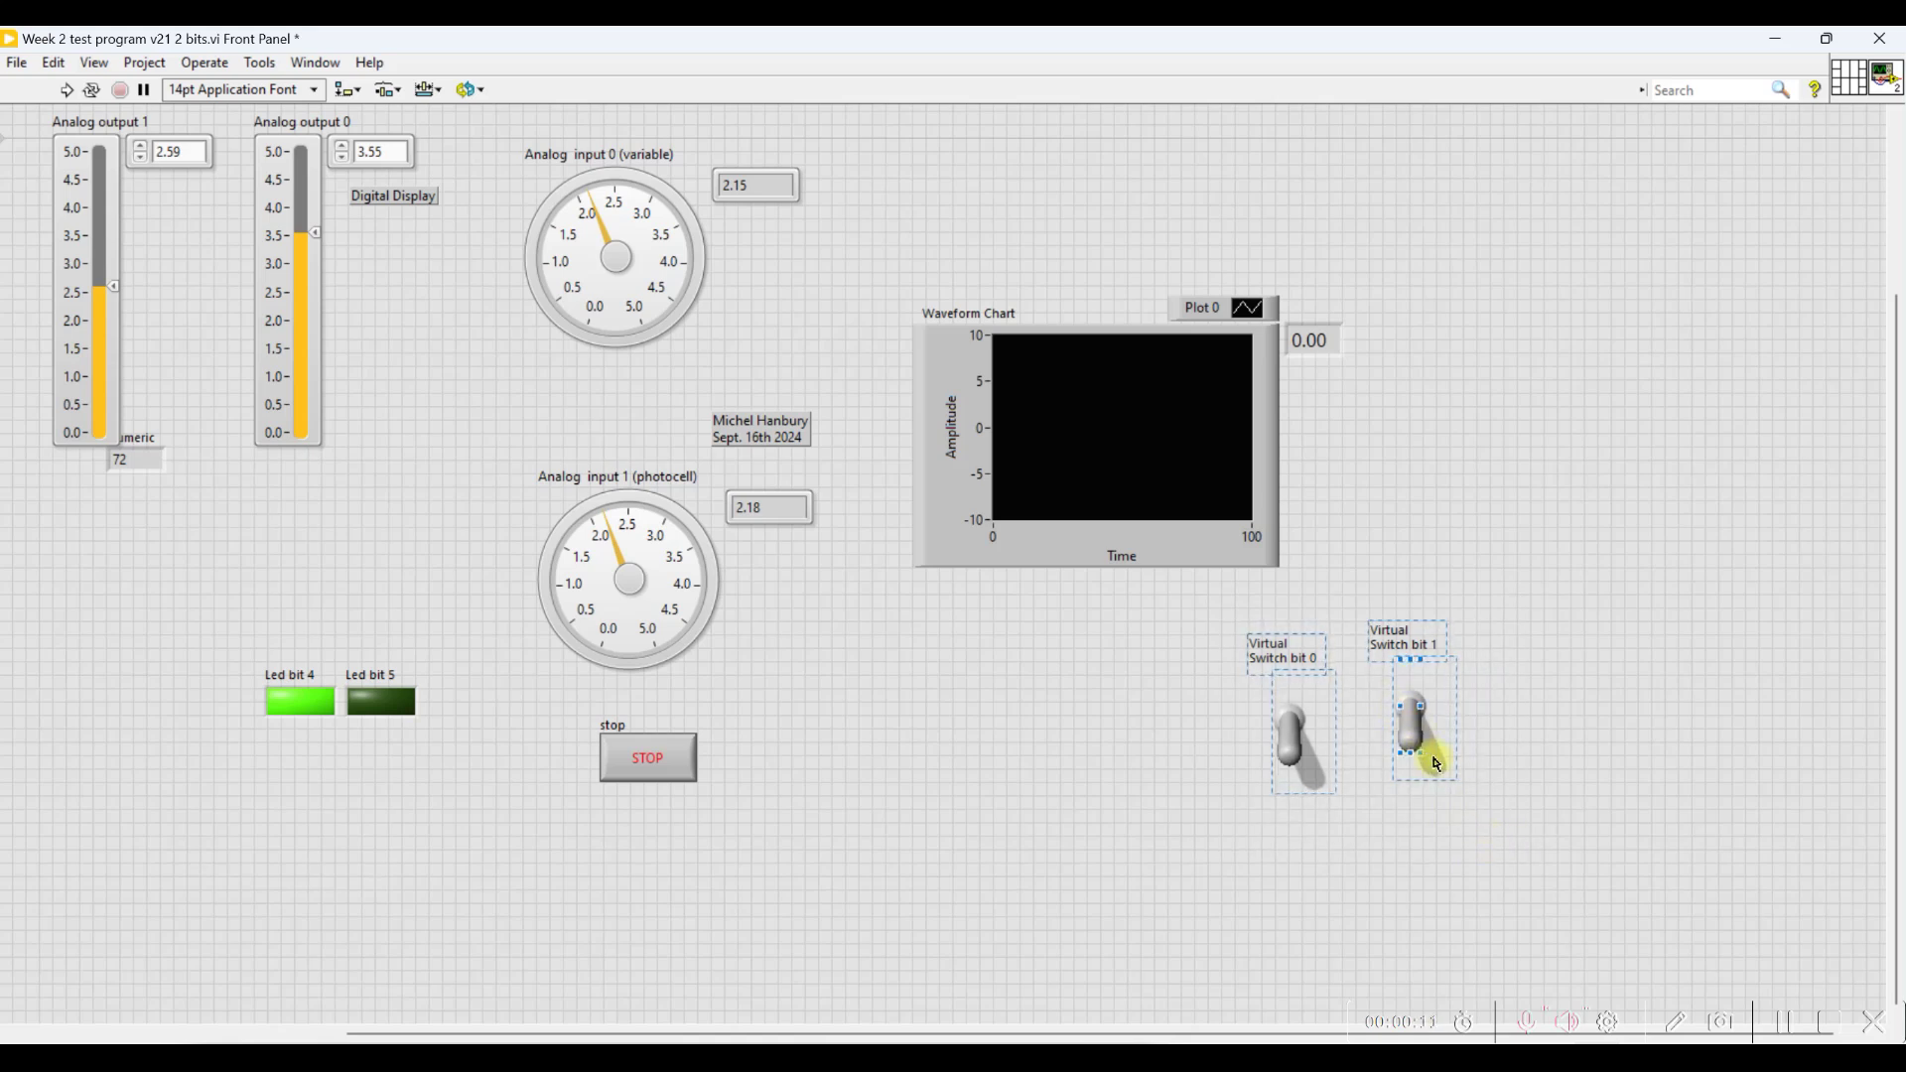
drag(1429, 754, 1203, 819)
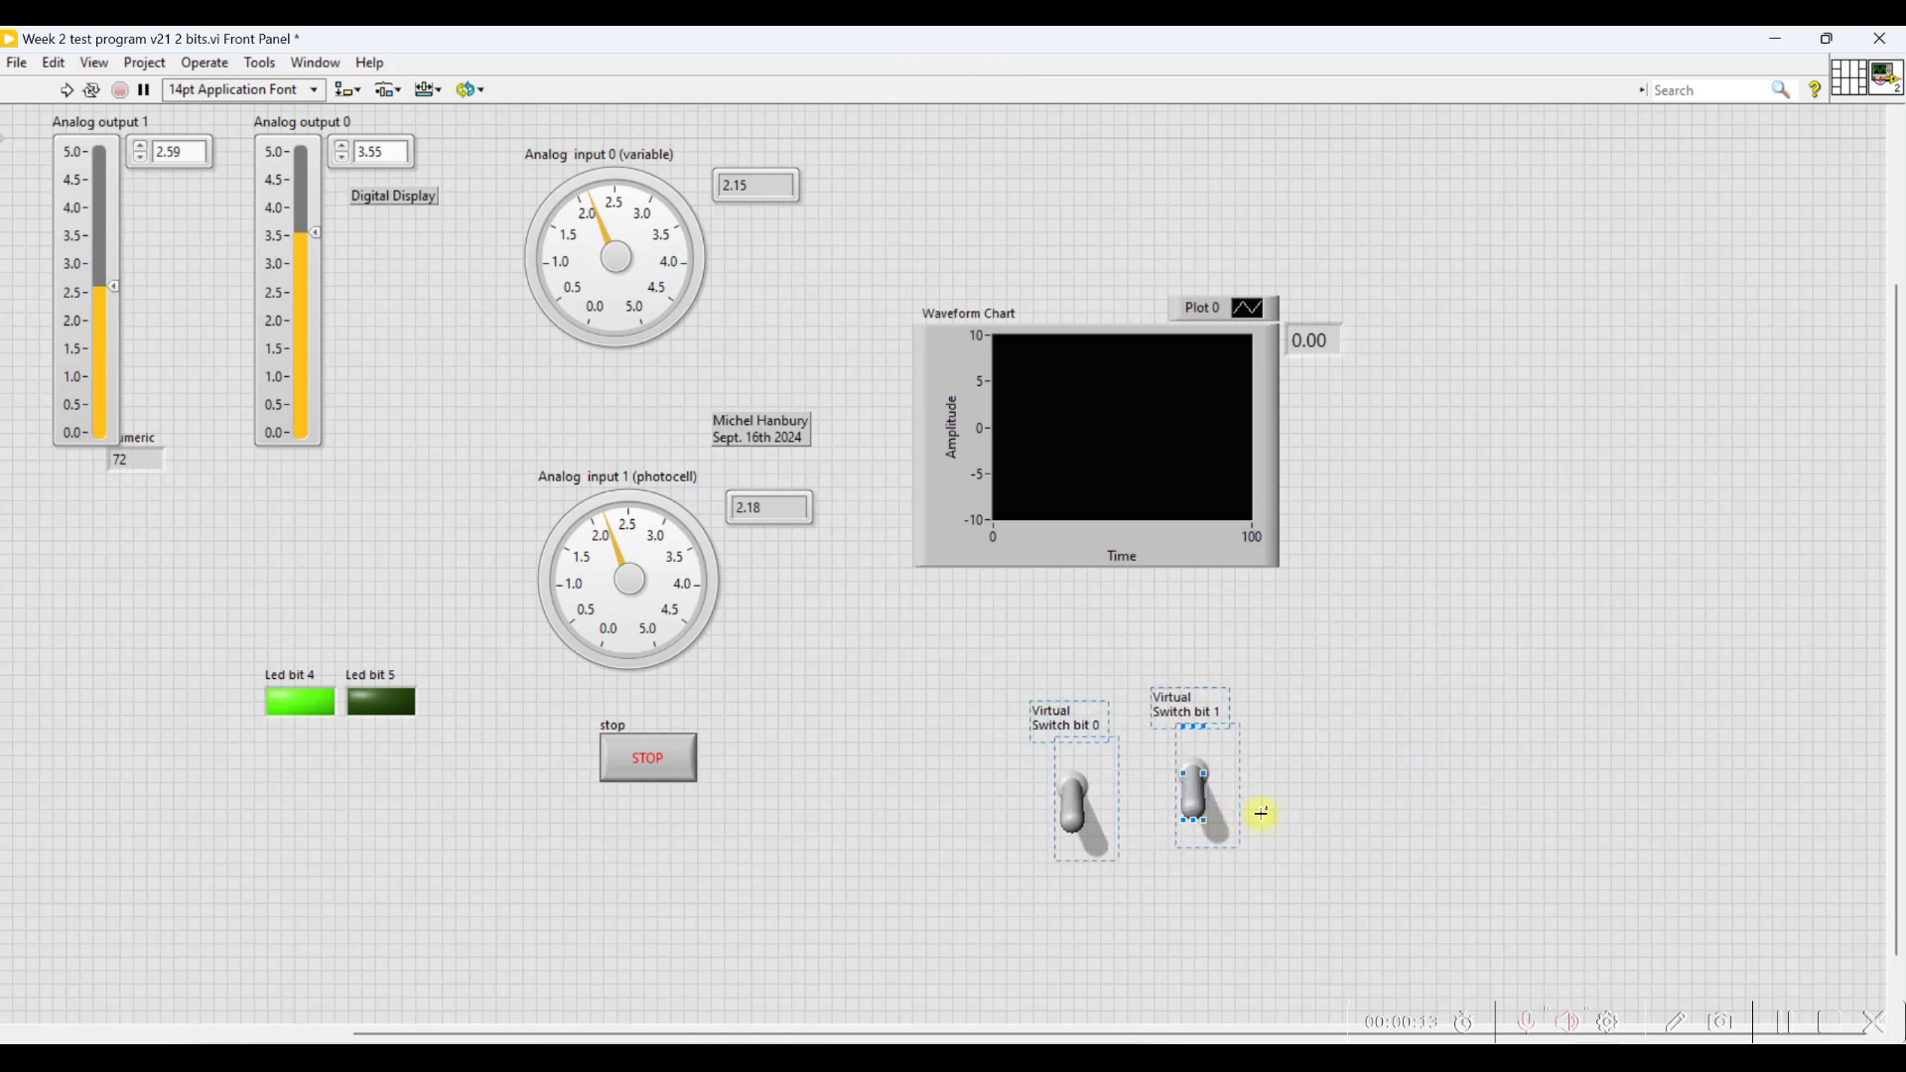
click(1339, 785)
click(1114, 843)
Align Virtual Switch bit 0 and bit 1 along their bottom edges
drag(953, 638, 1321, 916)
click(355, 96)
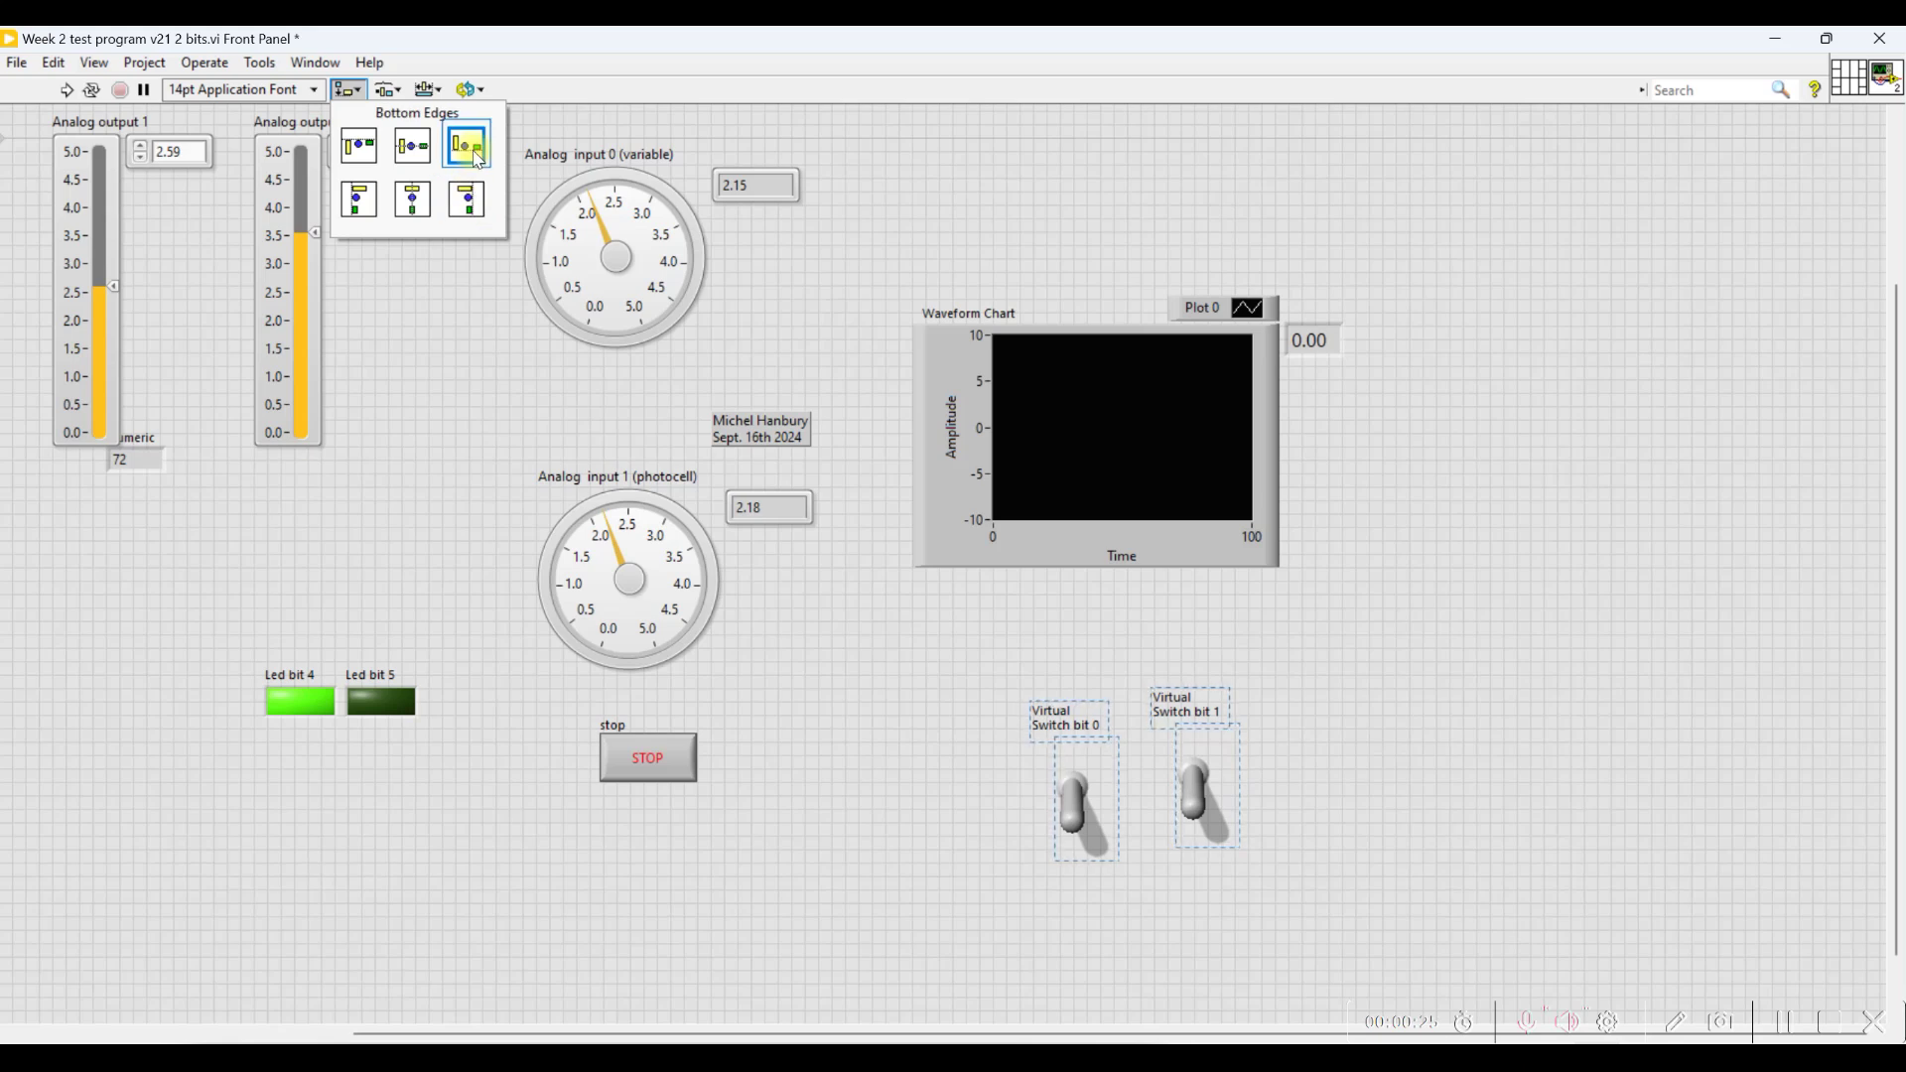
click(467, 201)
click(1275, 758)
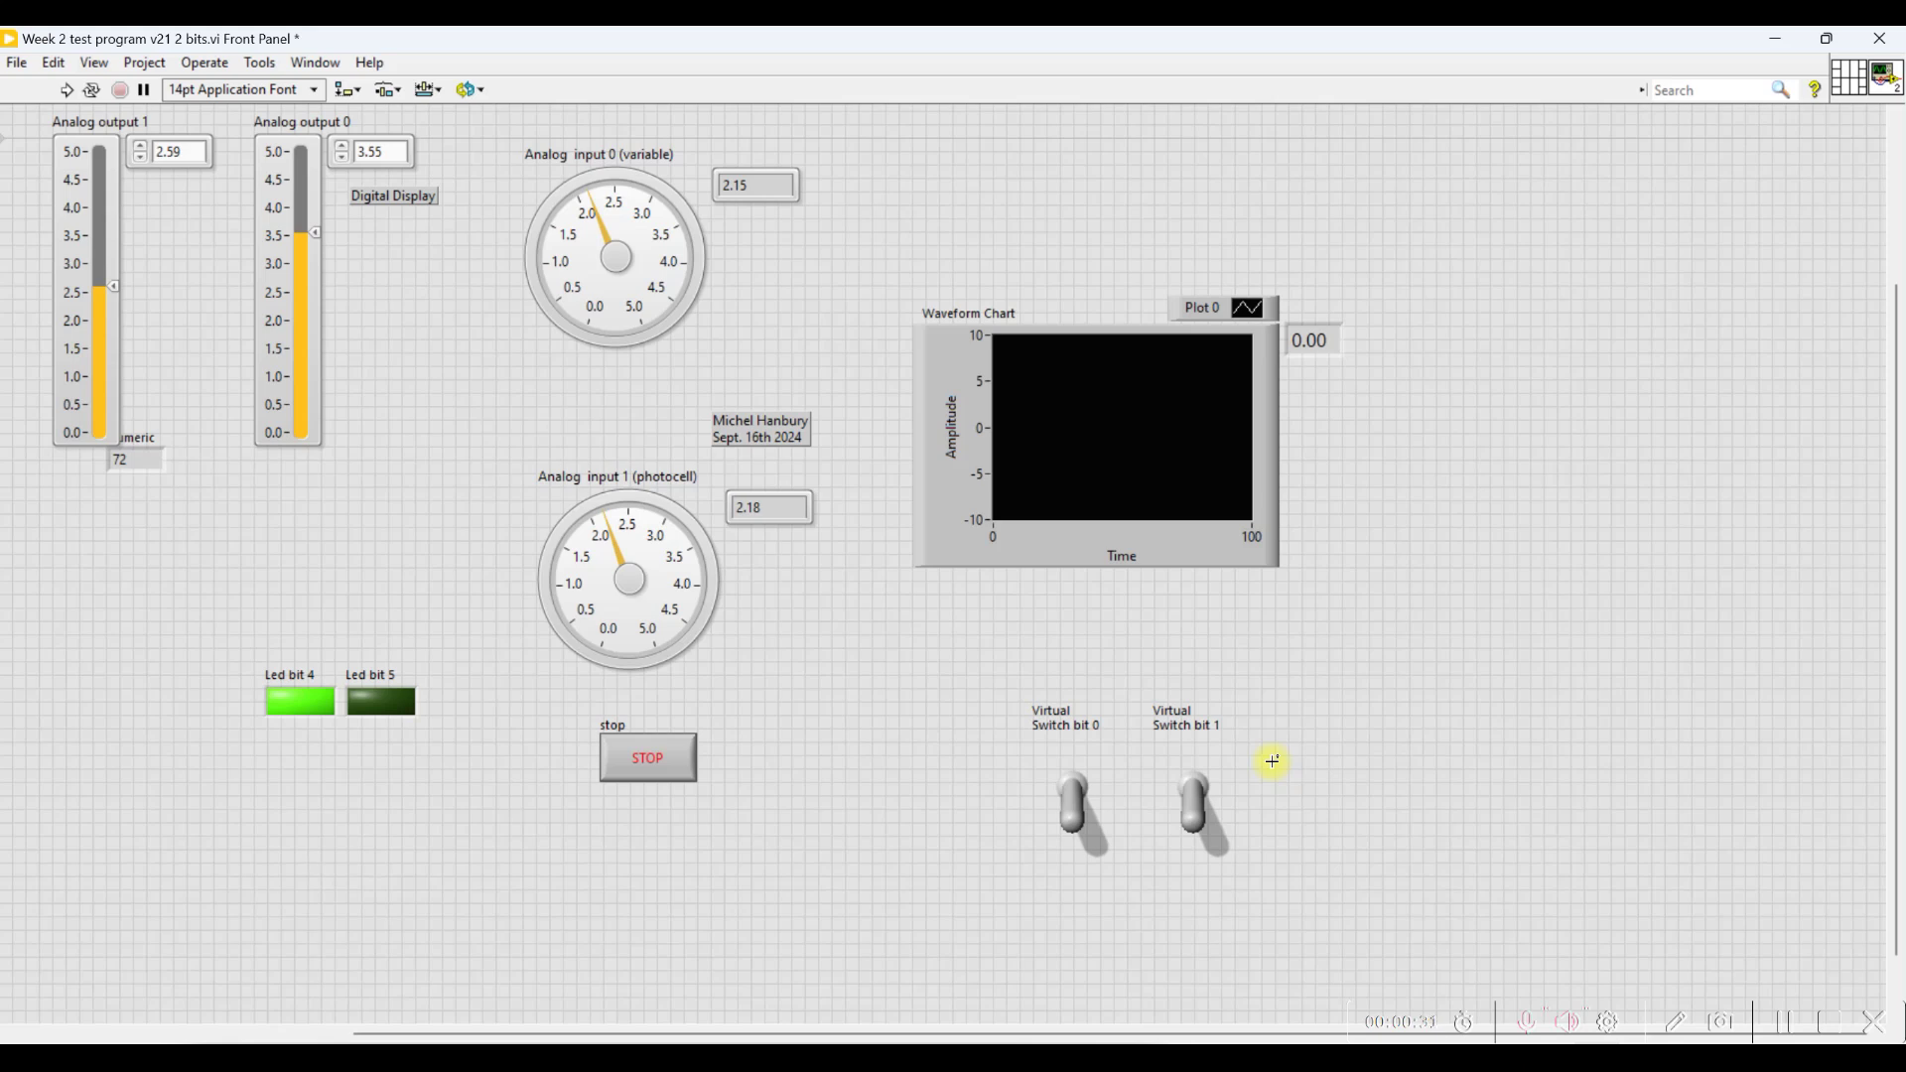
Place a Raised Beveled Box decoration over the switches and enlarge it to cover both
right_click(1353, 688)
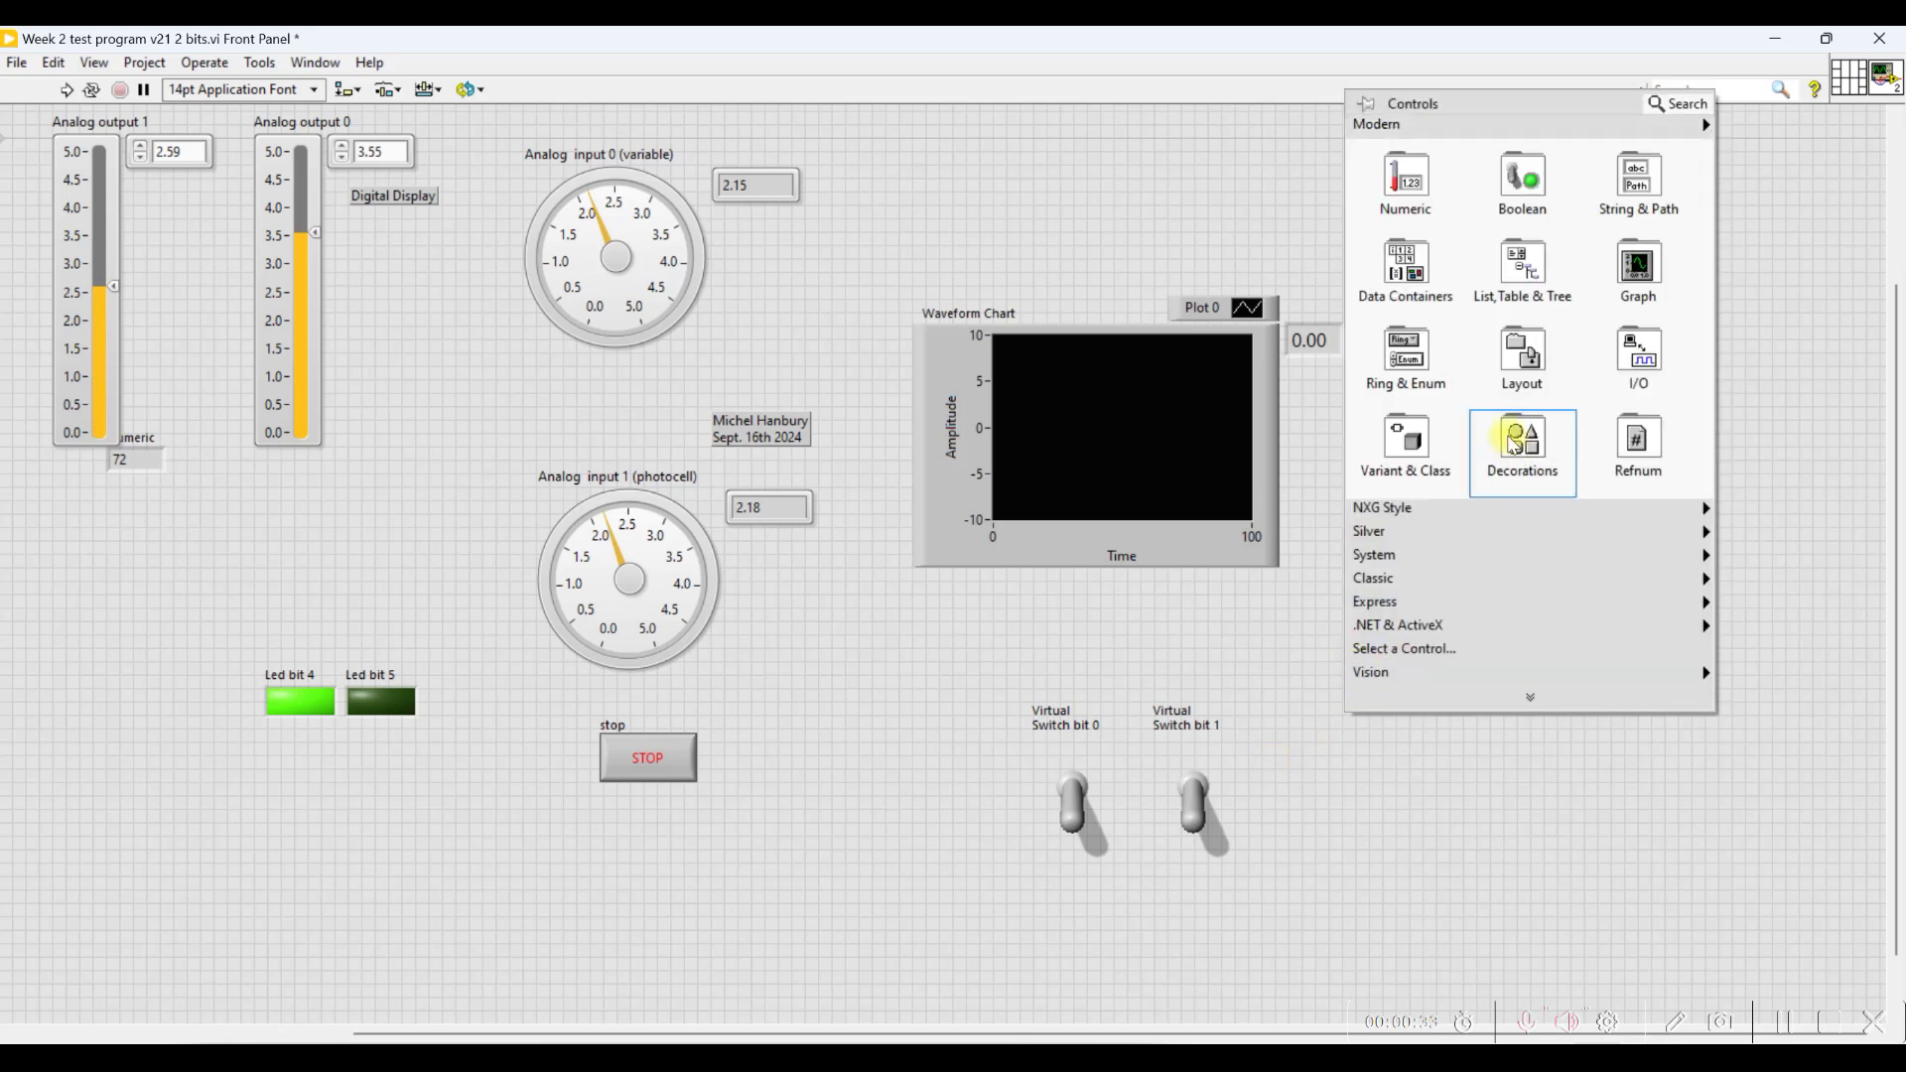
mouse_move(1514, 444)
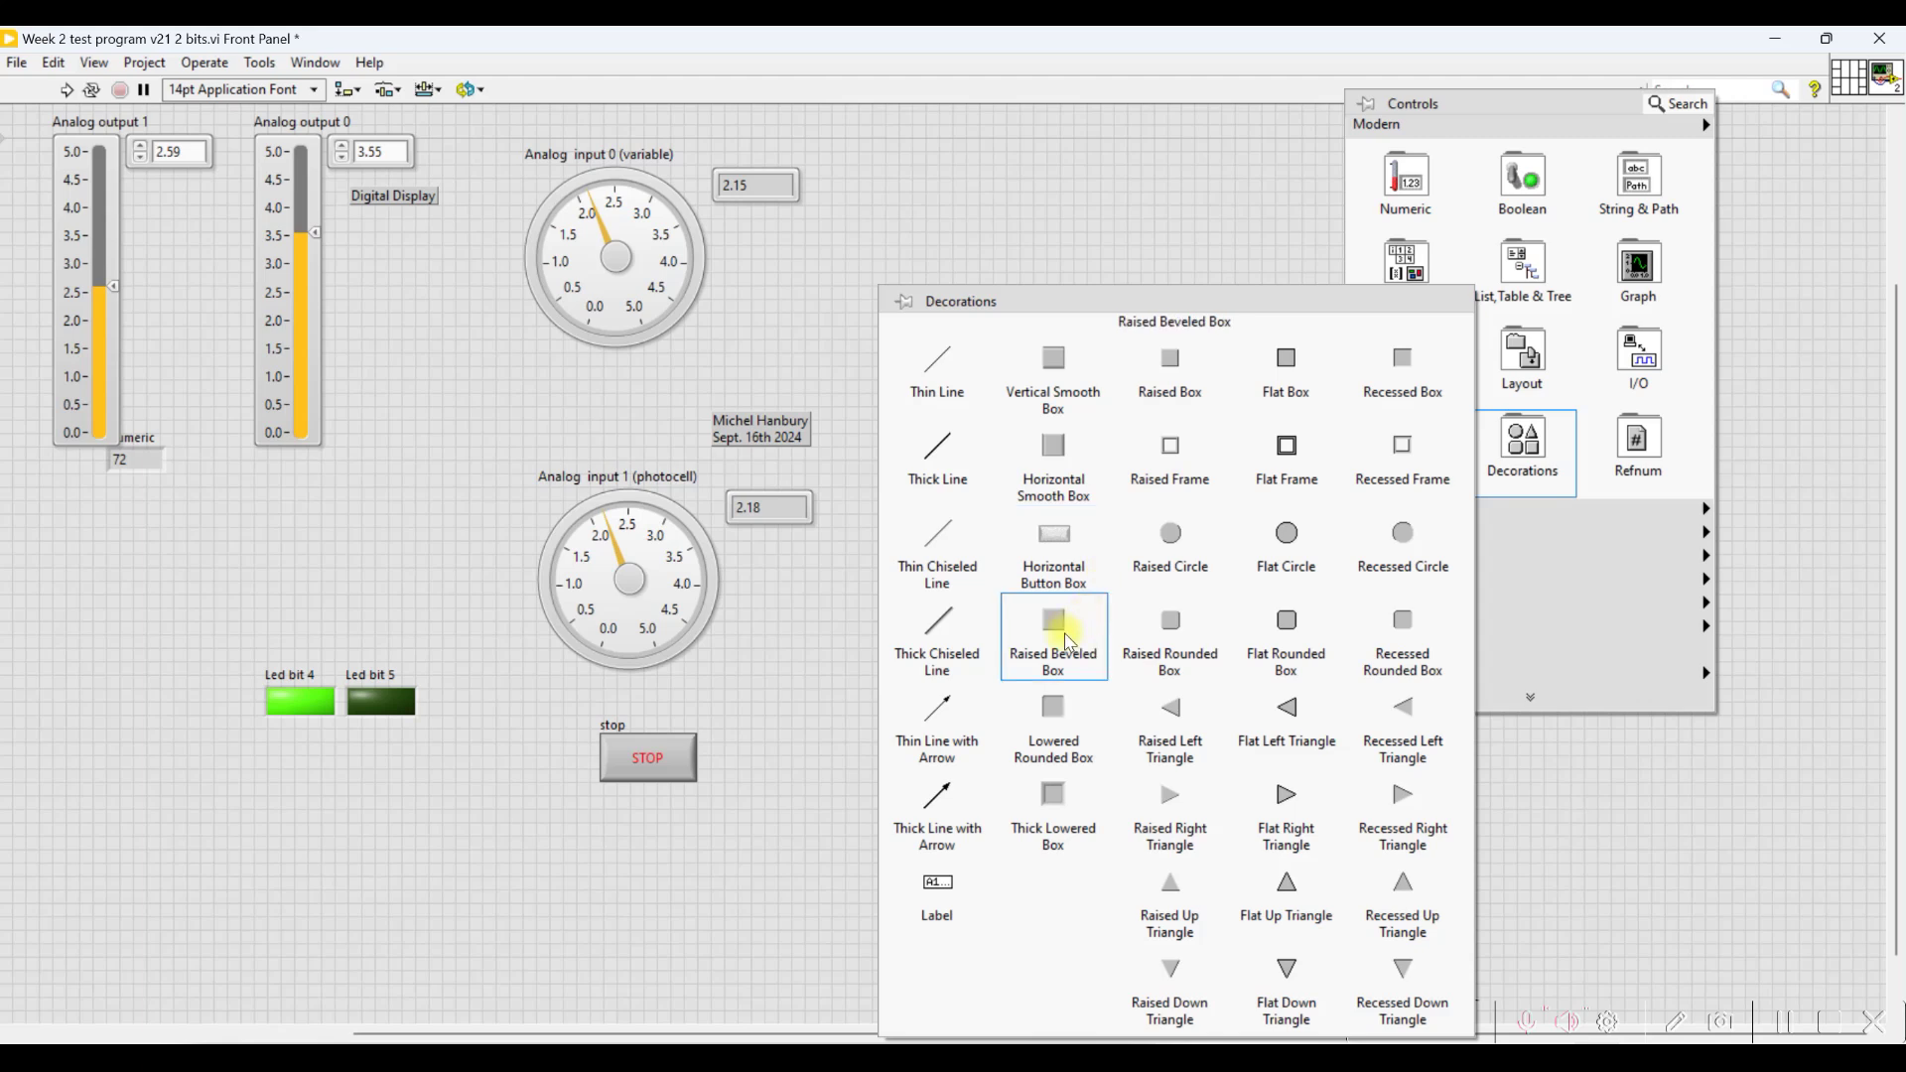
click(1065, 641)
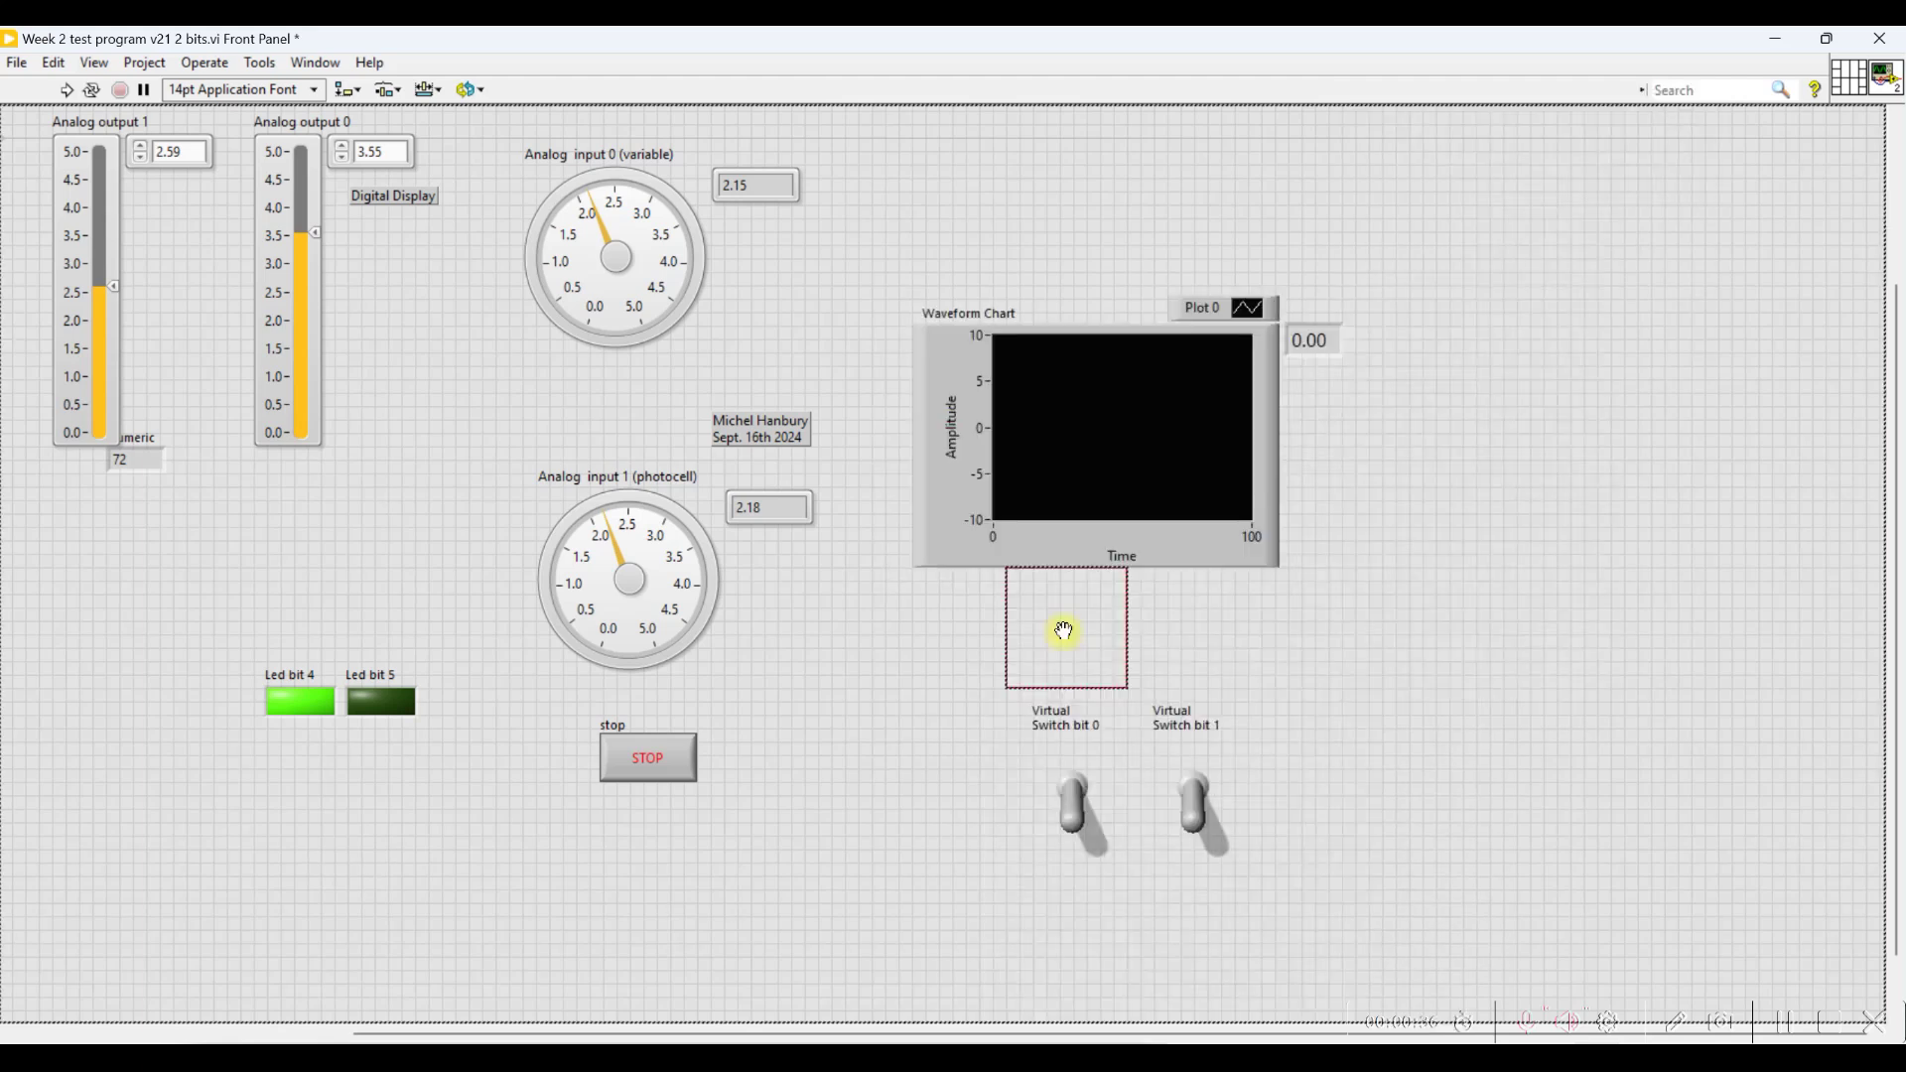
click(1034, 740)
click(1080, 799)
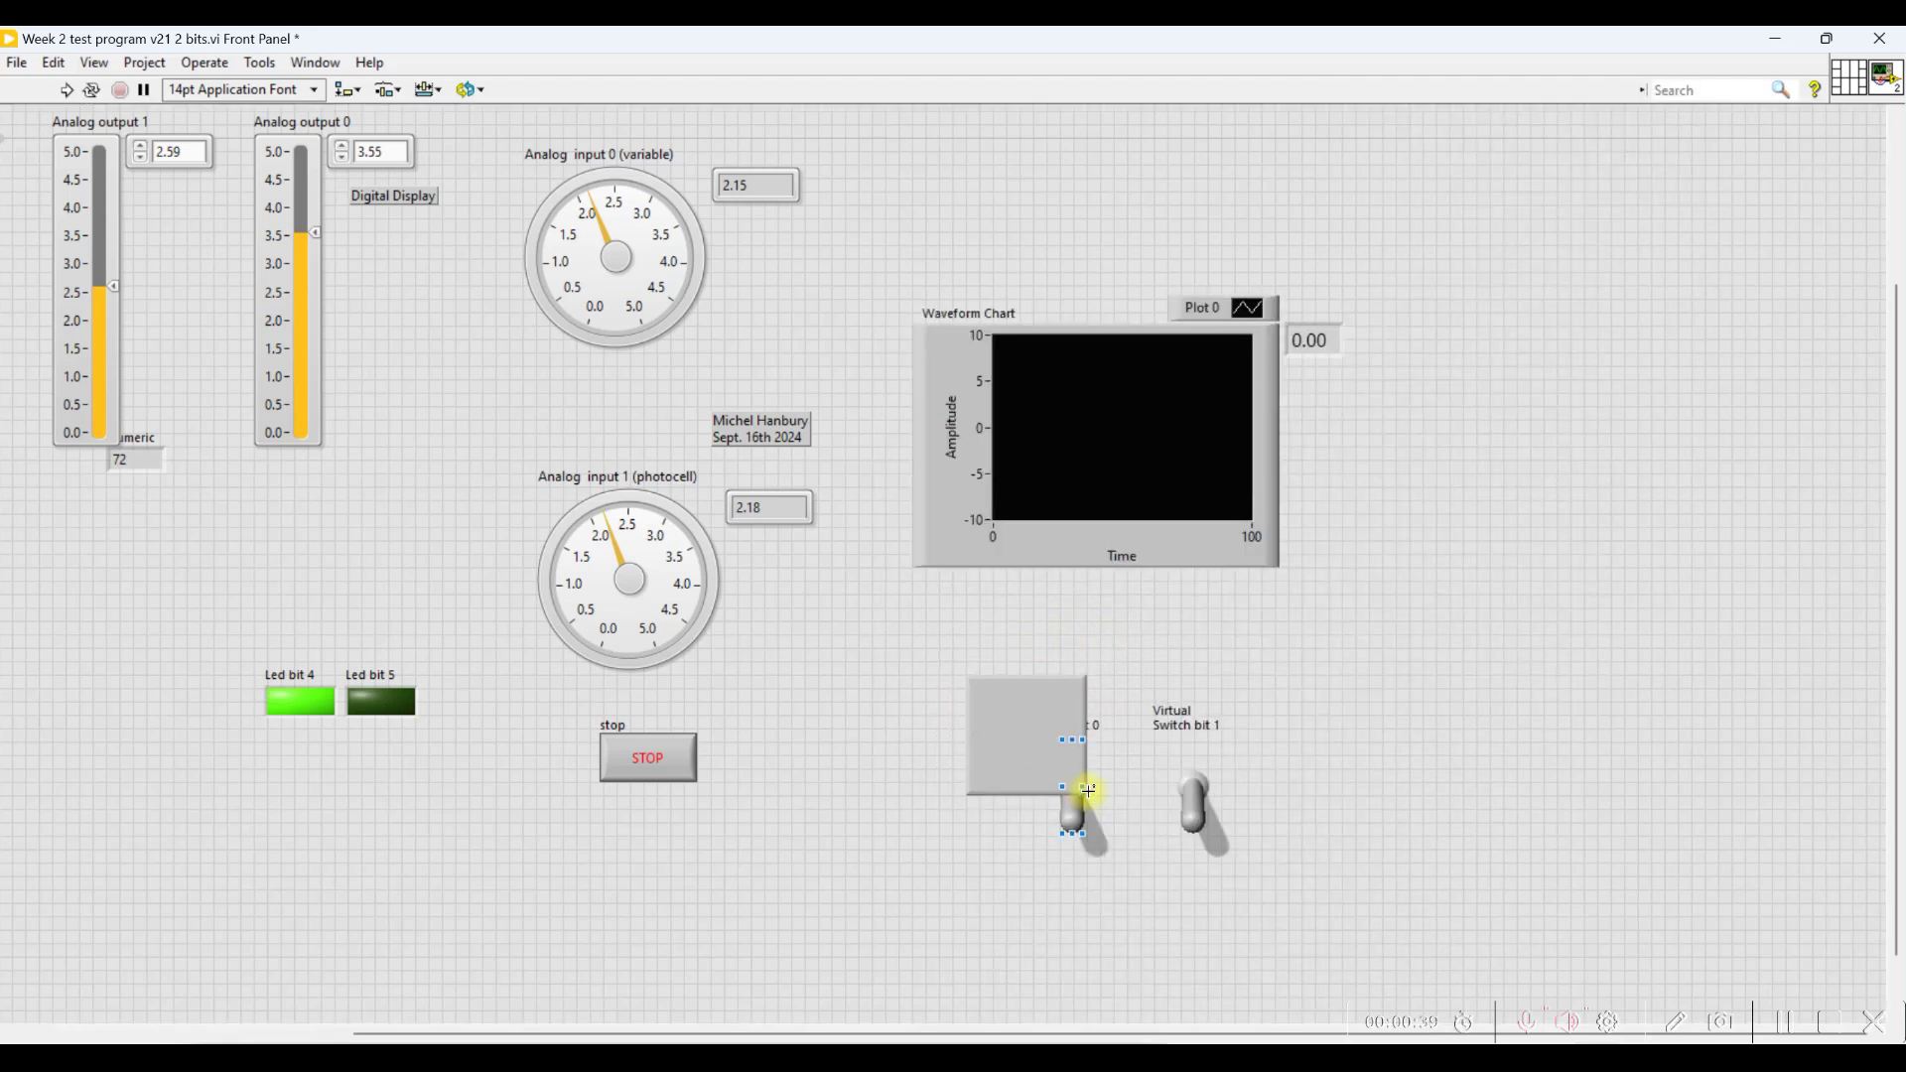
drag(1083, 791, 1273, 873)
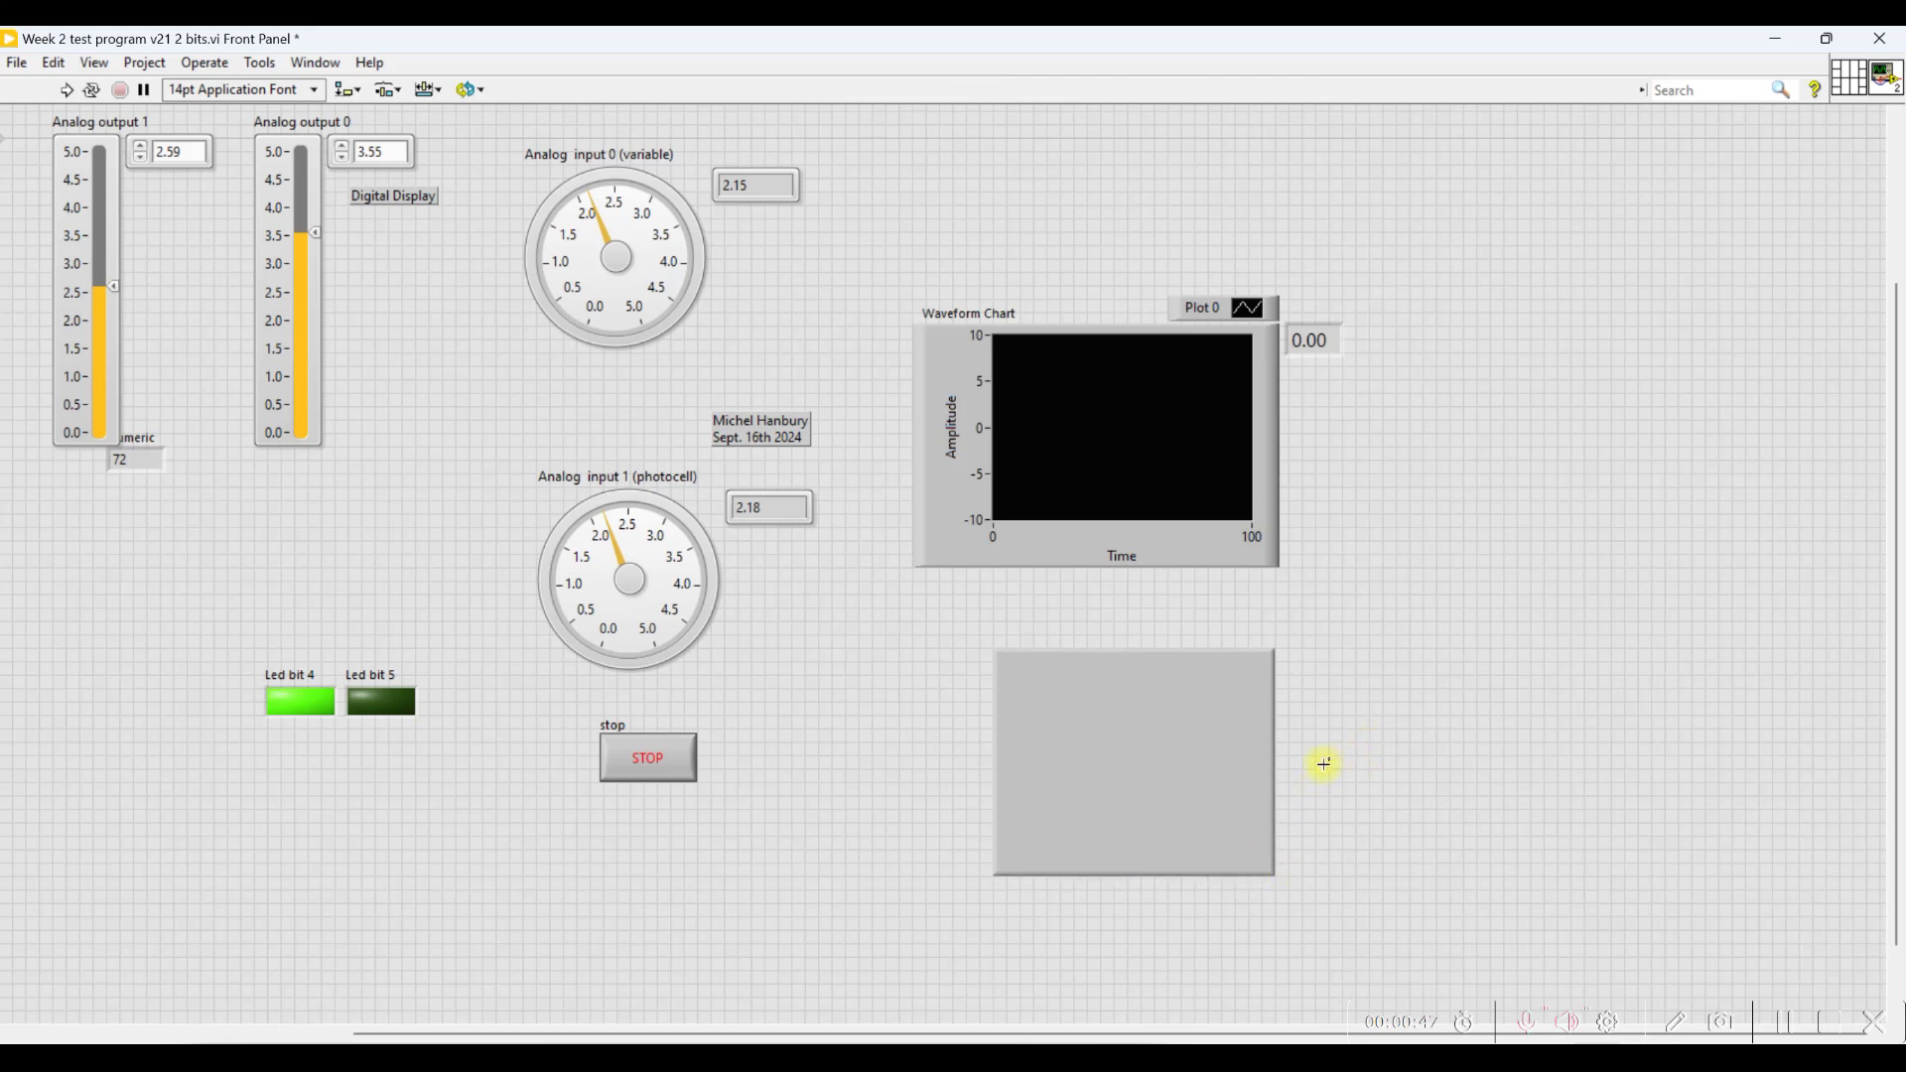
Send the raised box behind the switches and nudge it 24 px lower
click(1212, 690)
click(480, 91)
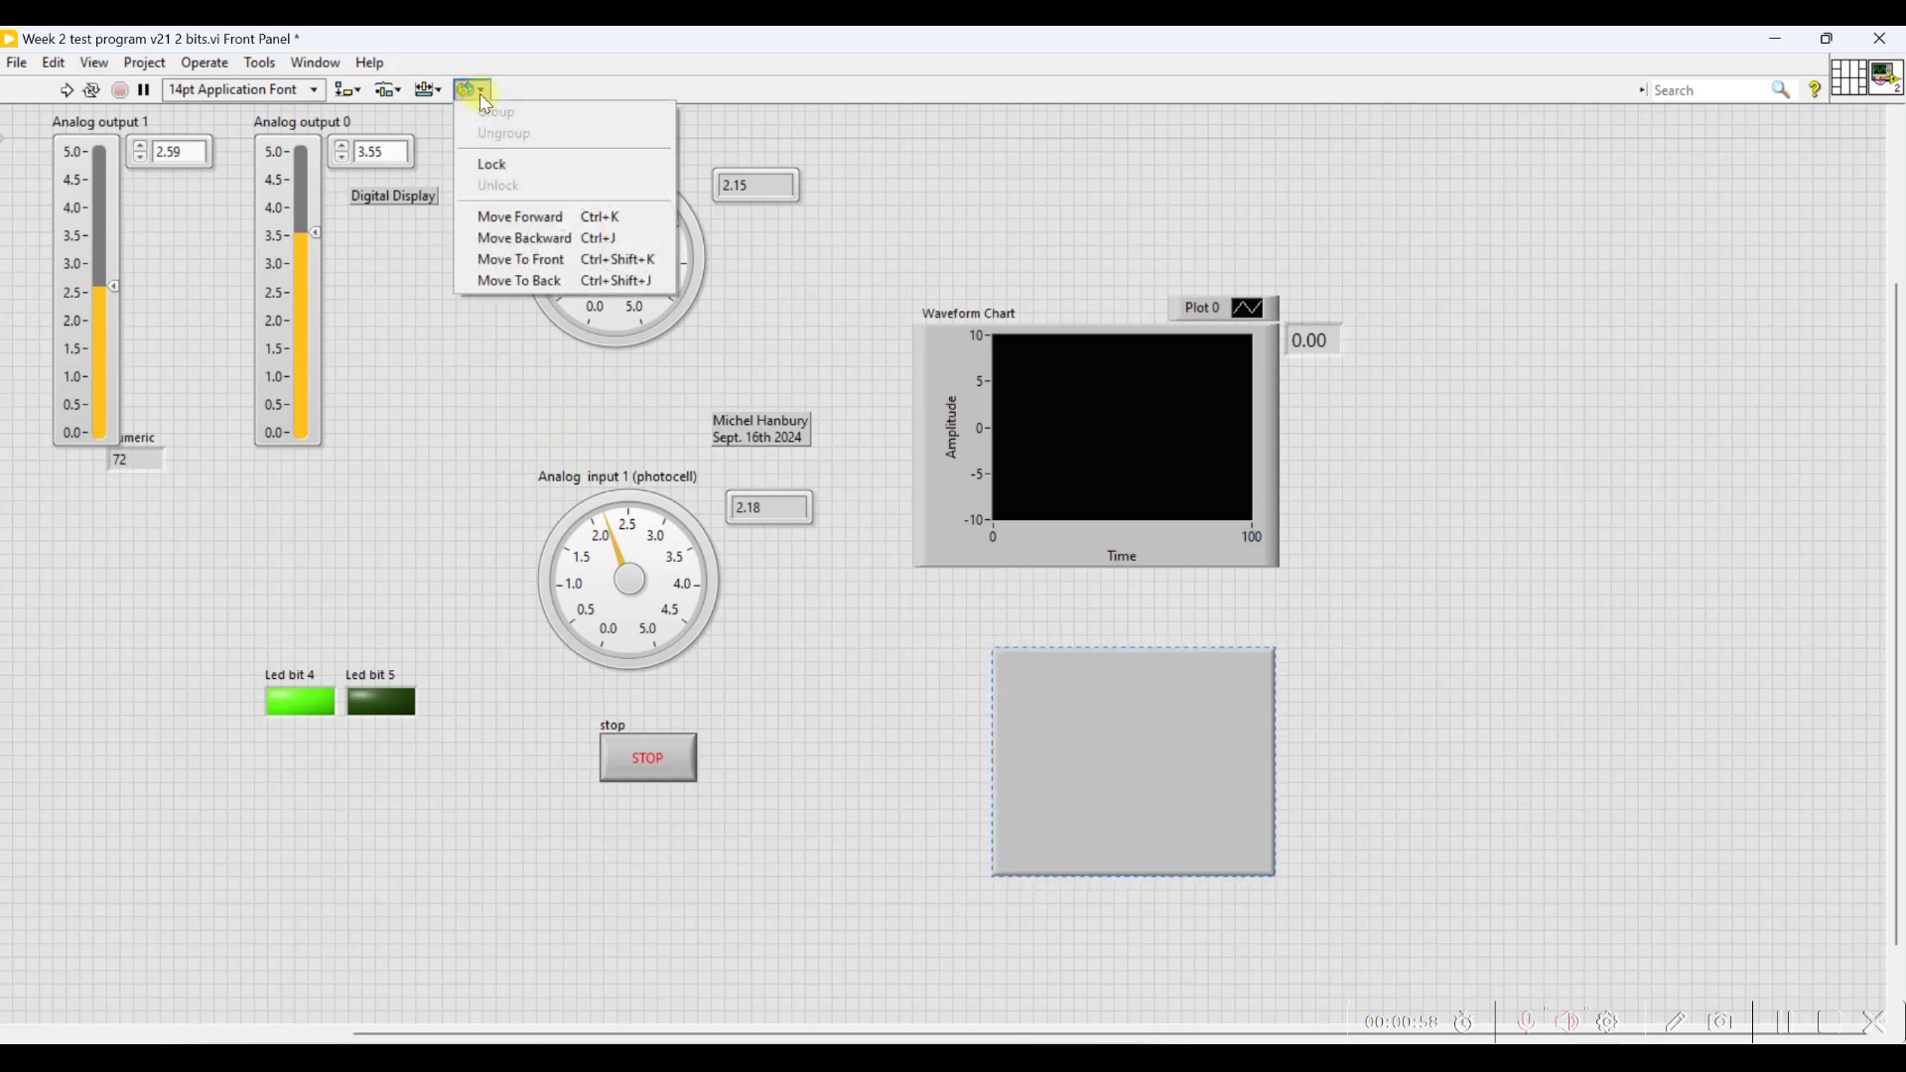
click(532, 287)
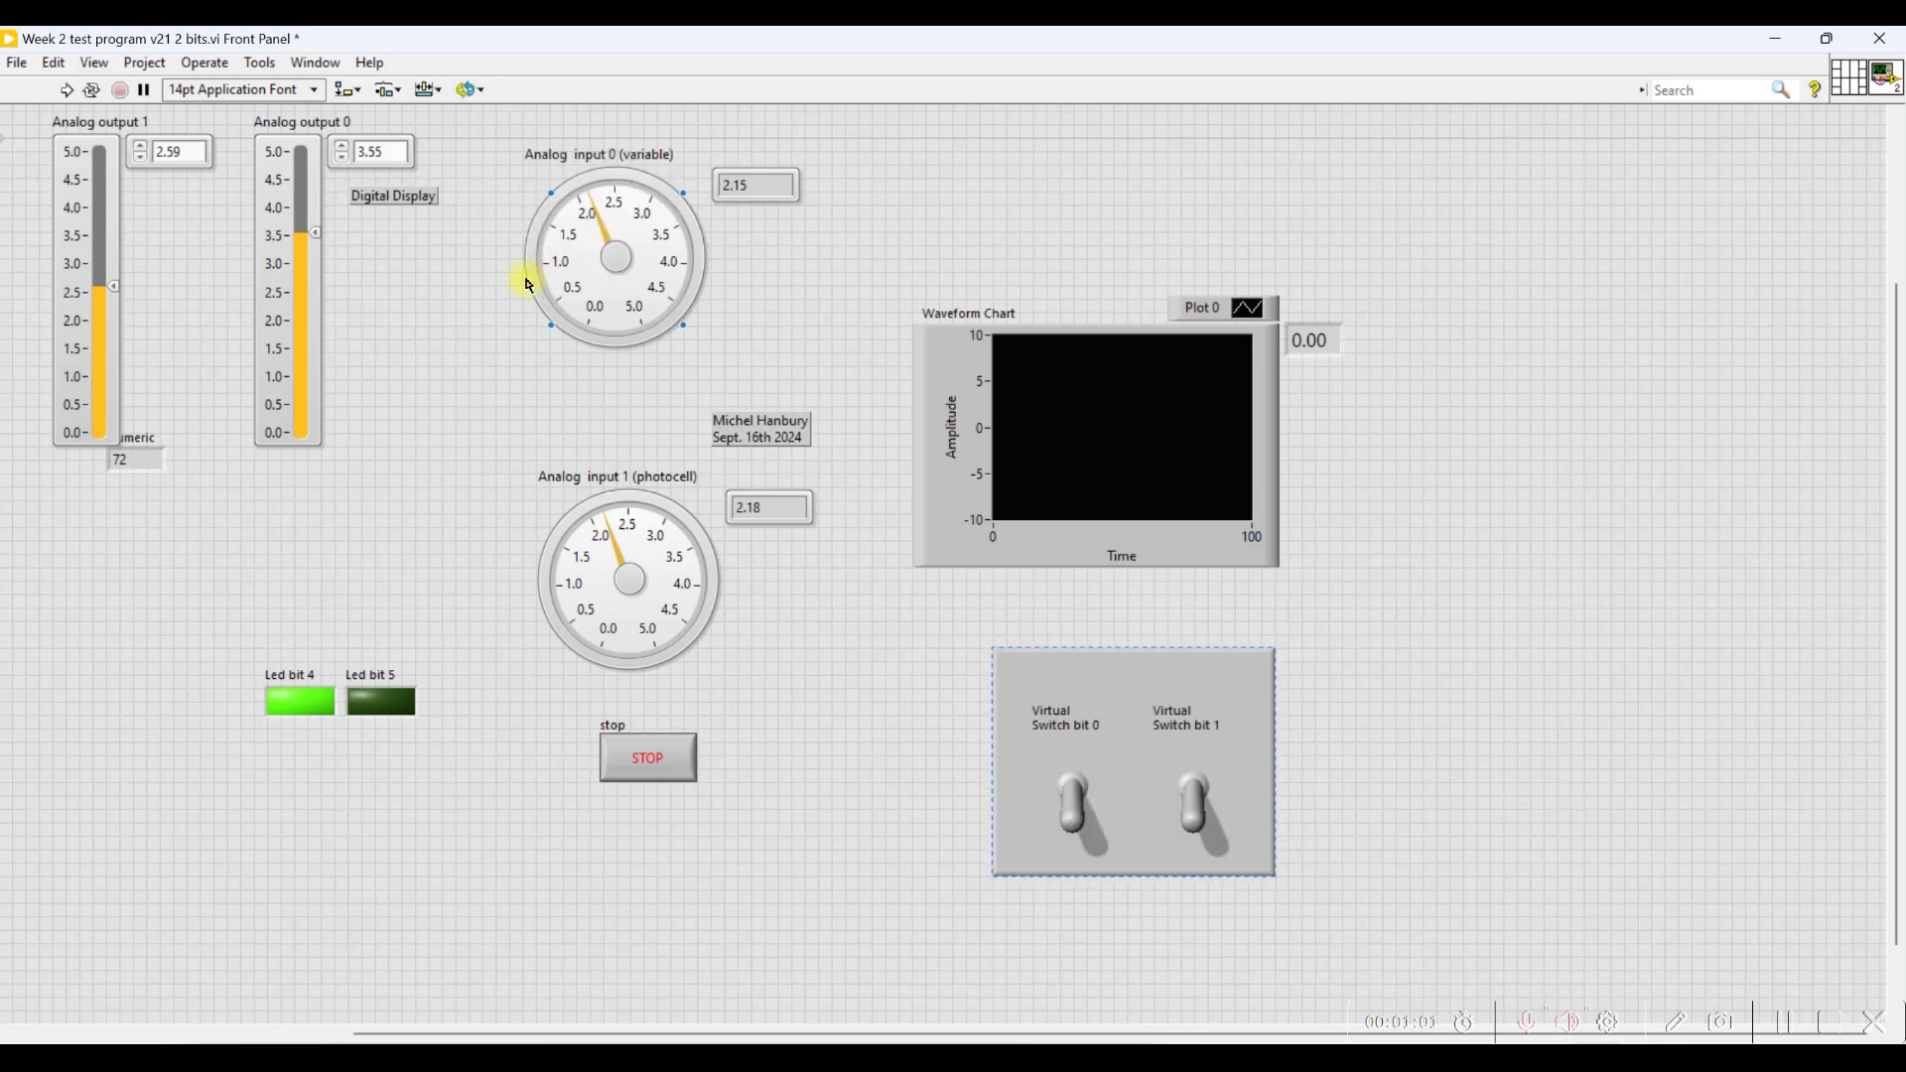
click(1227, 557)
mouse_move(1259, 687)
mouse_down()
mouse_move(1320, 673)
mouse_move(1233, 668)
mouse_move(1262, 698)
mouse_up()
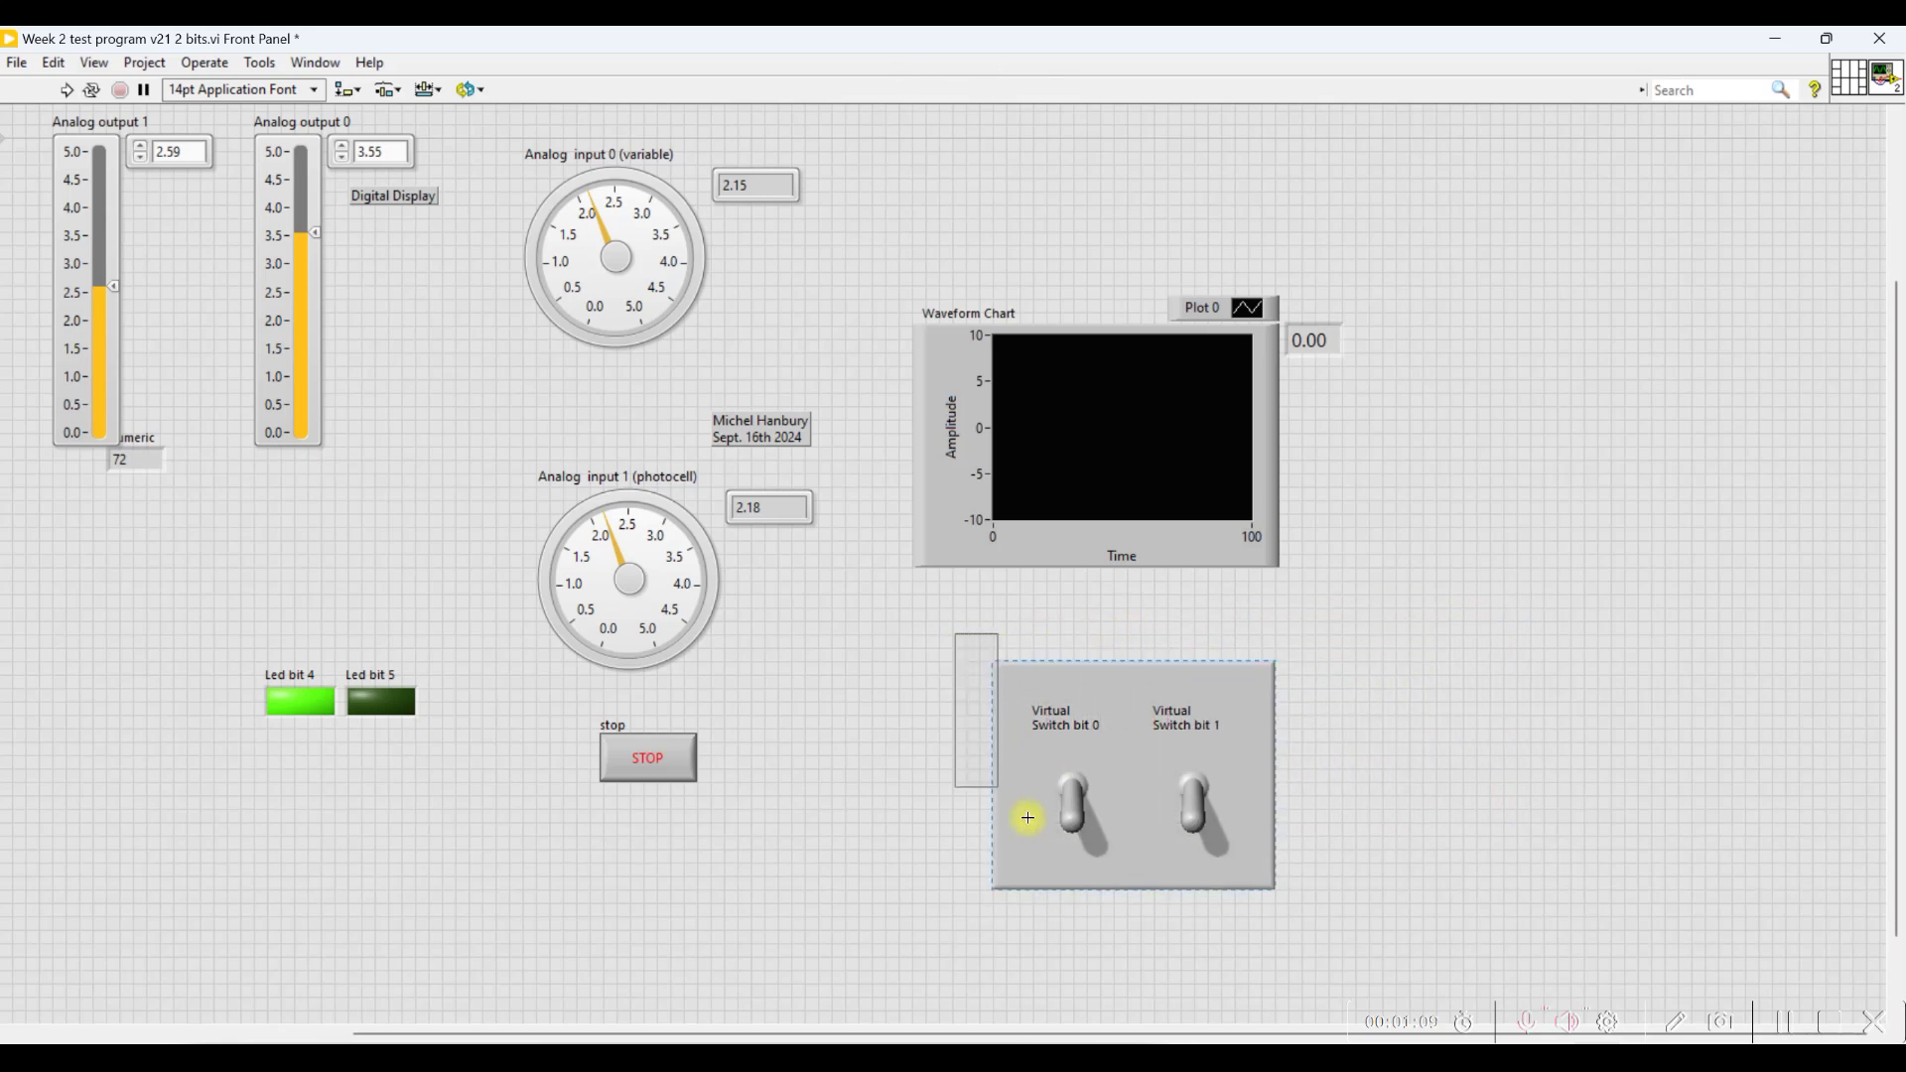
Group the box with both switches and shift the group left beneath the chart
drag(1027, 817, 1325, 950)
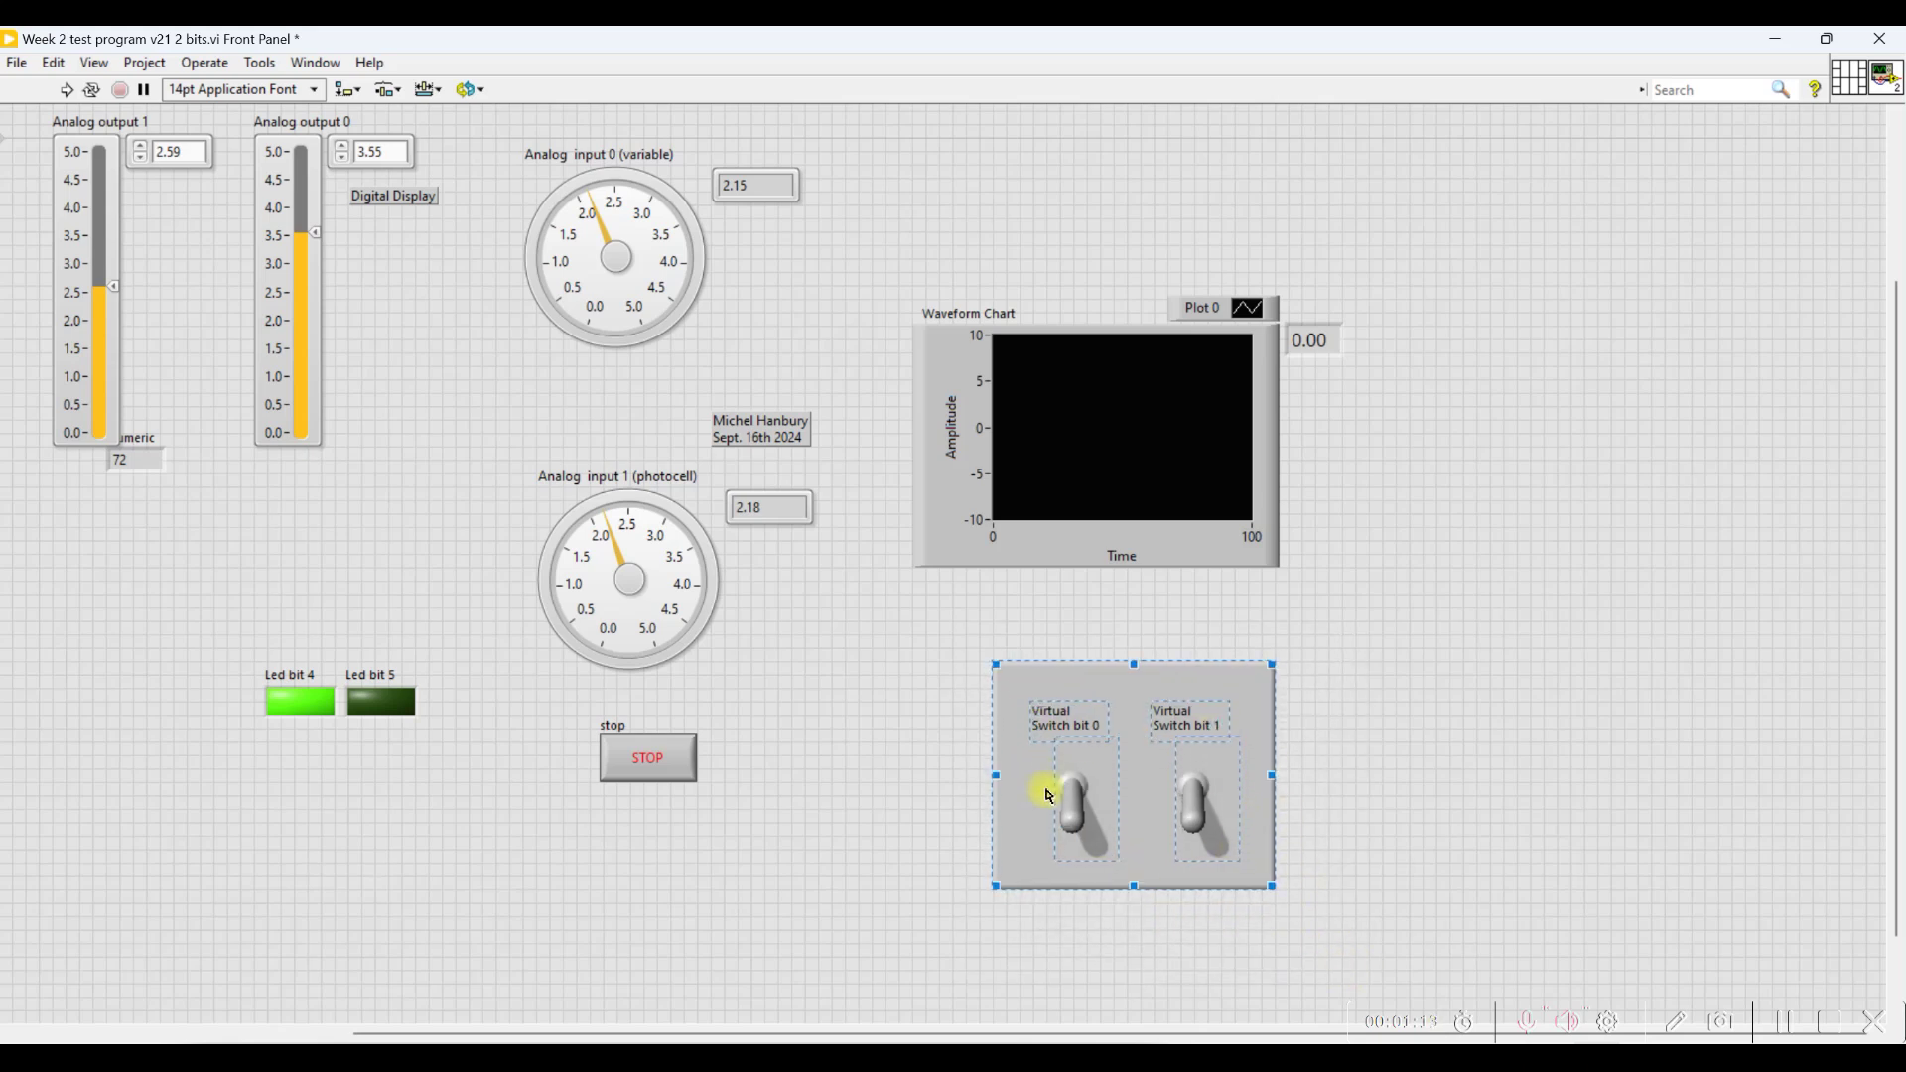
click(459, 94)
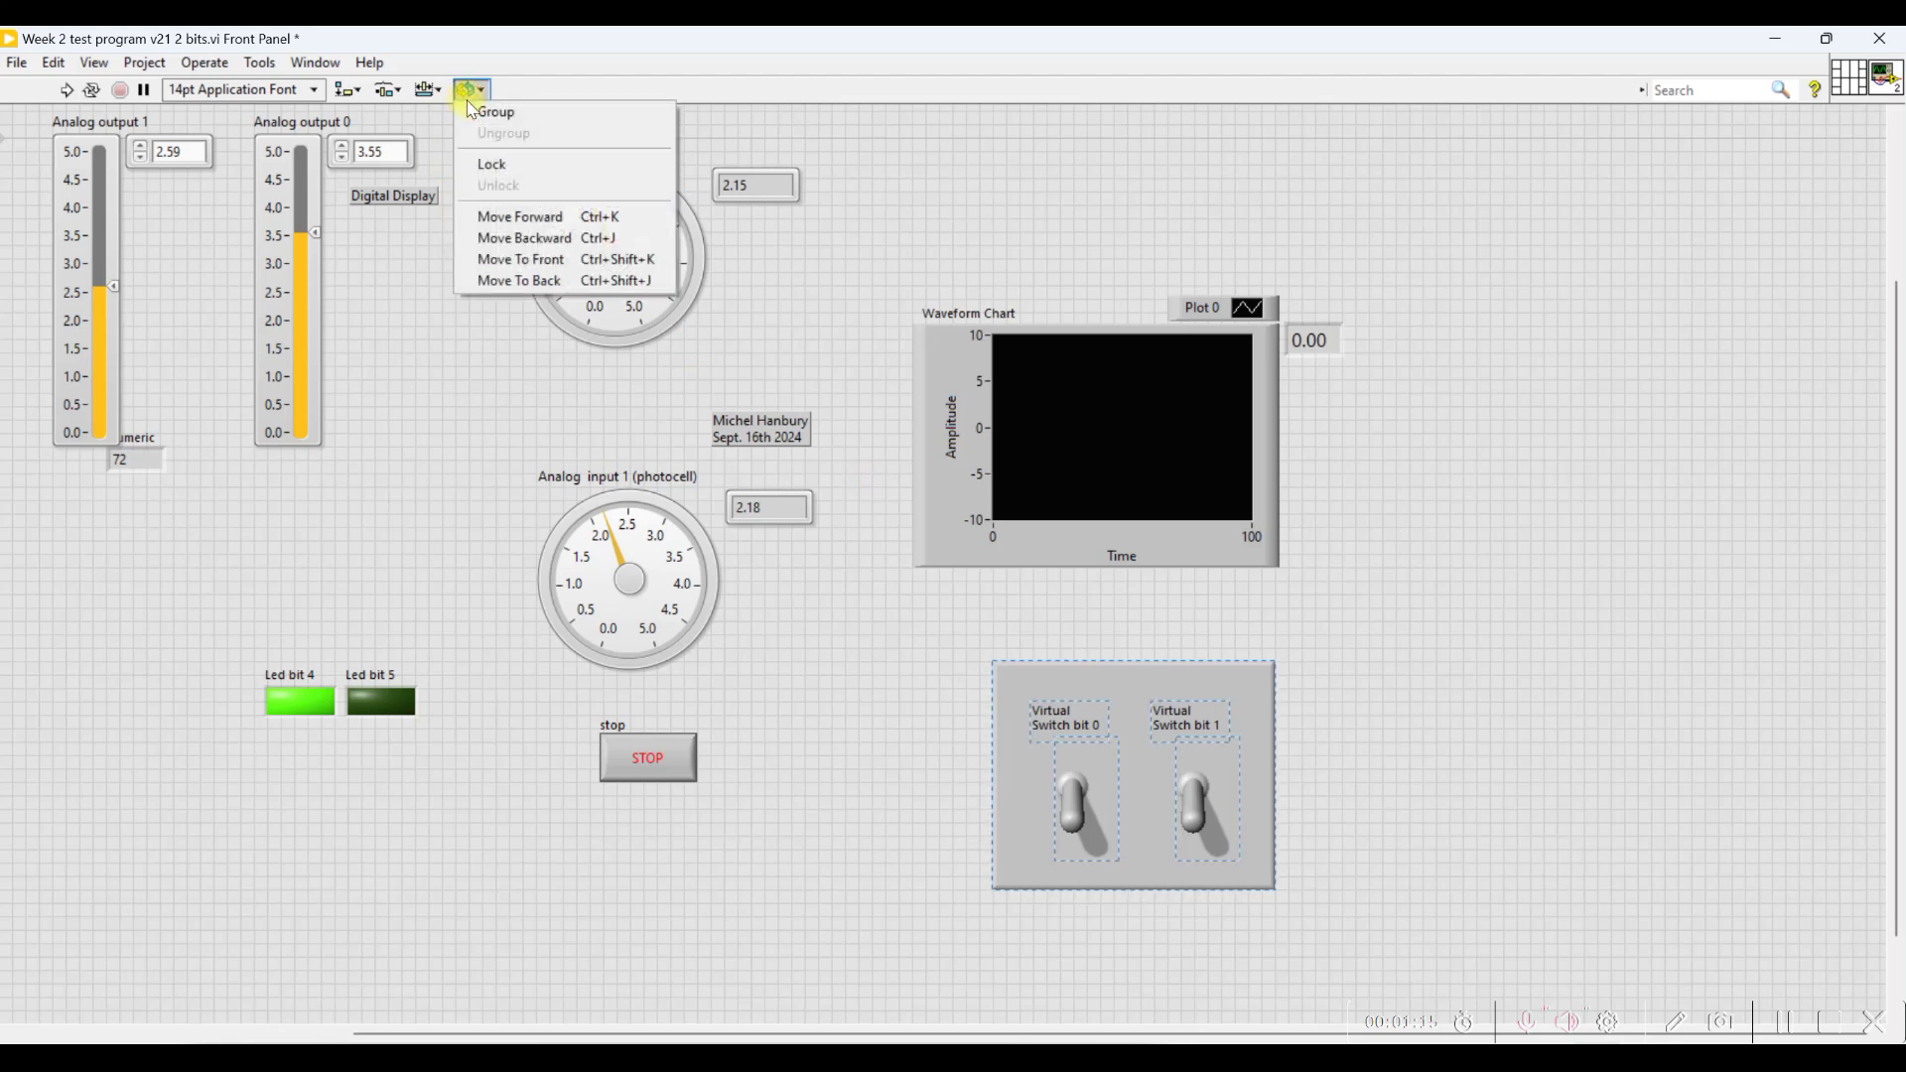
click(483, 113)
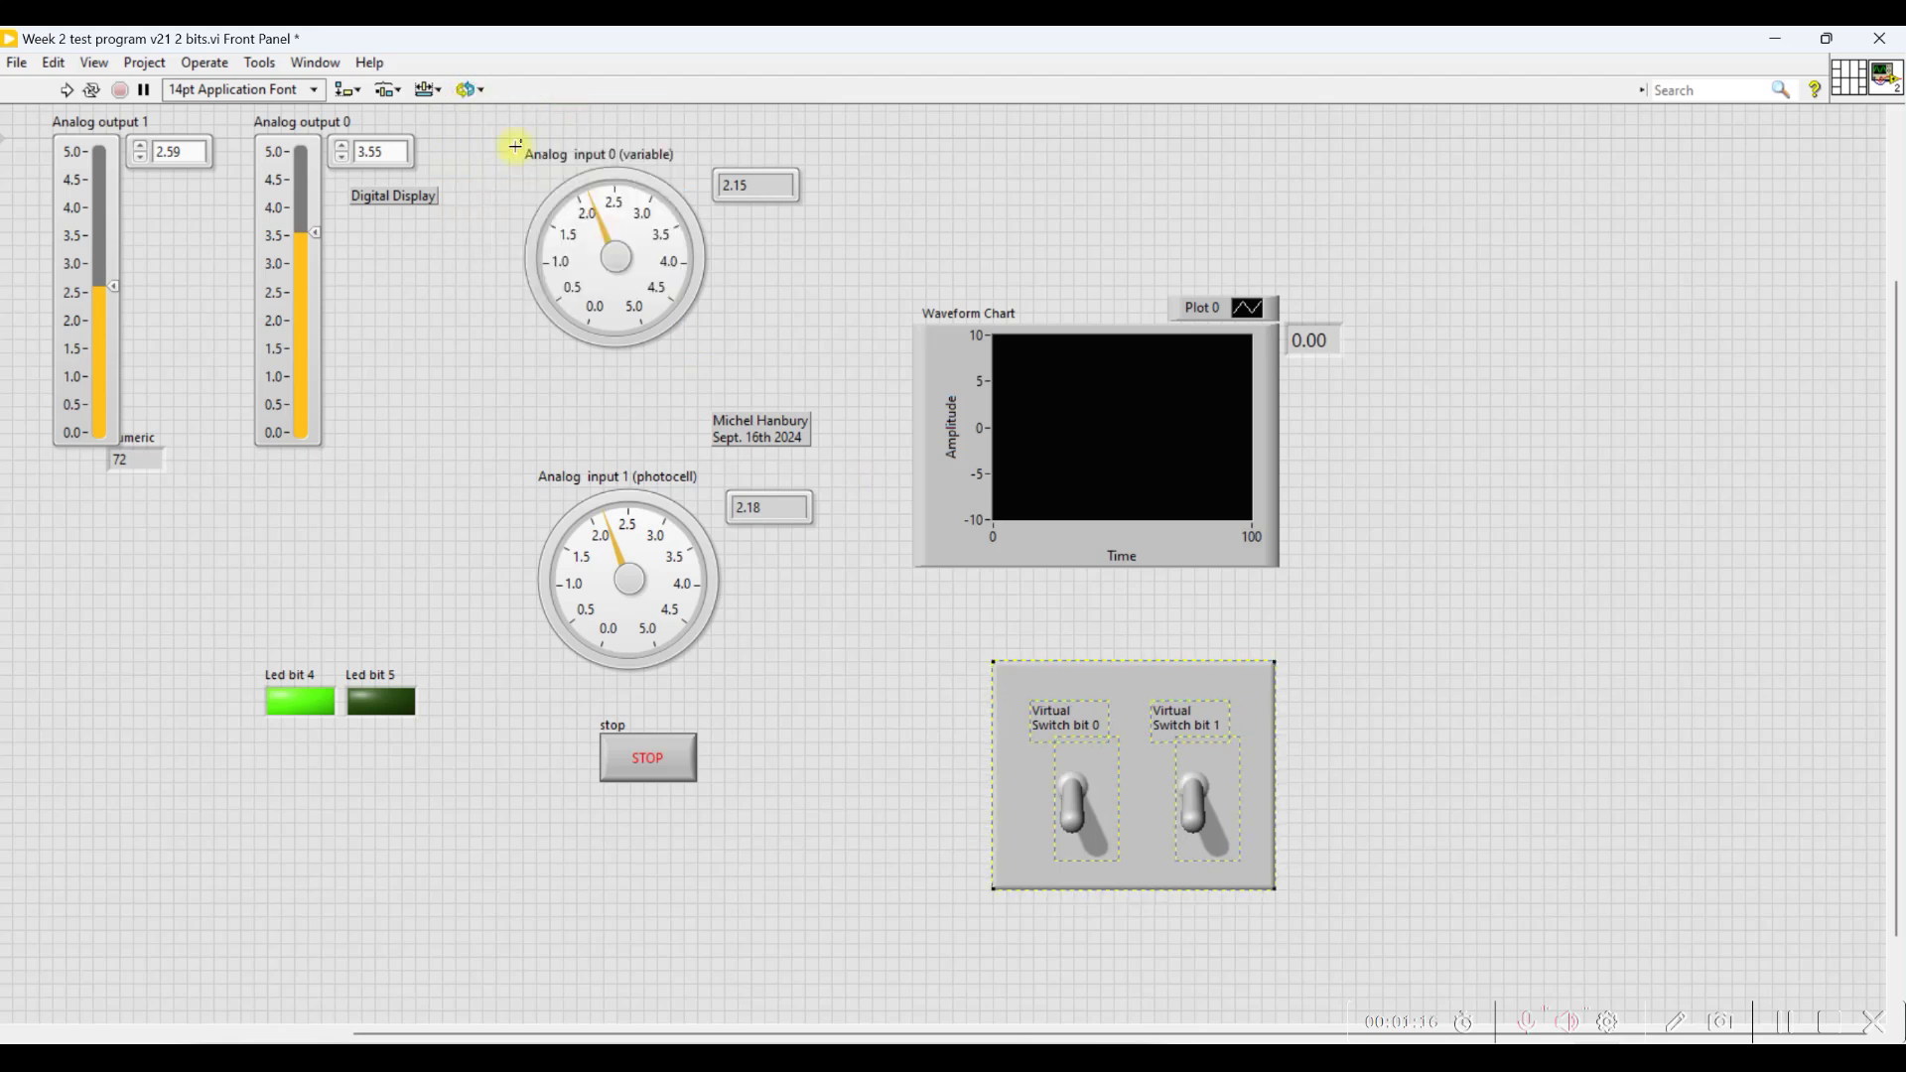
drag(1257, 685, 1174, 653)
click(1310, 647)
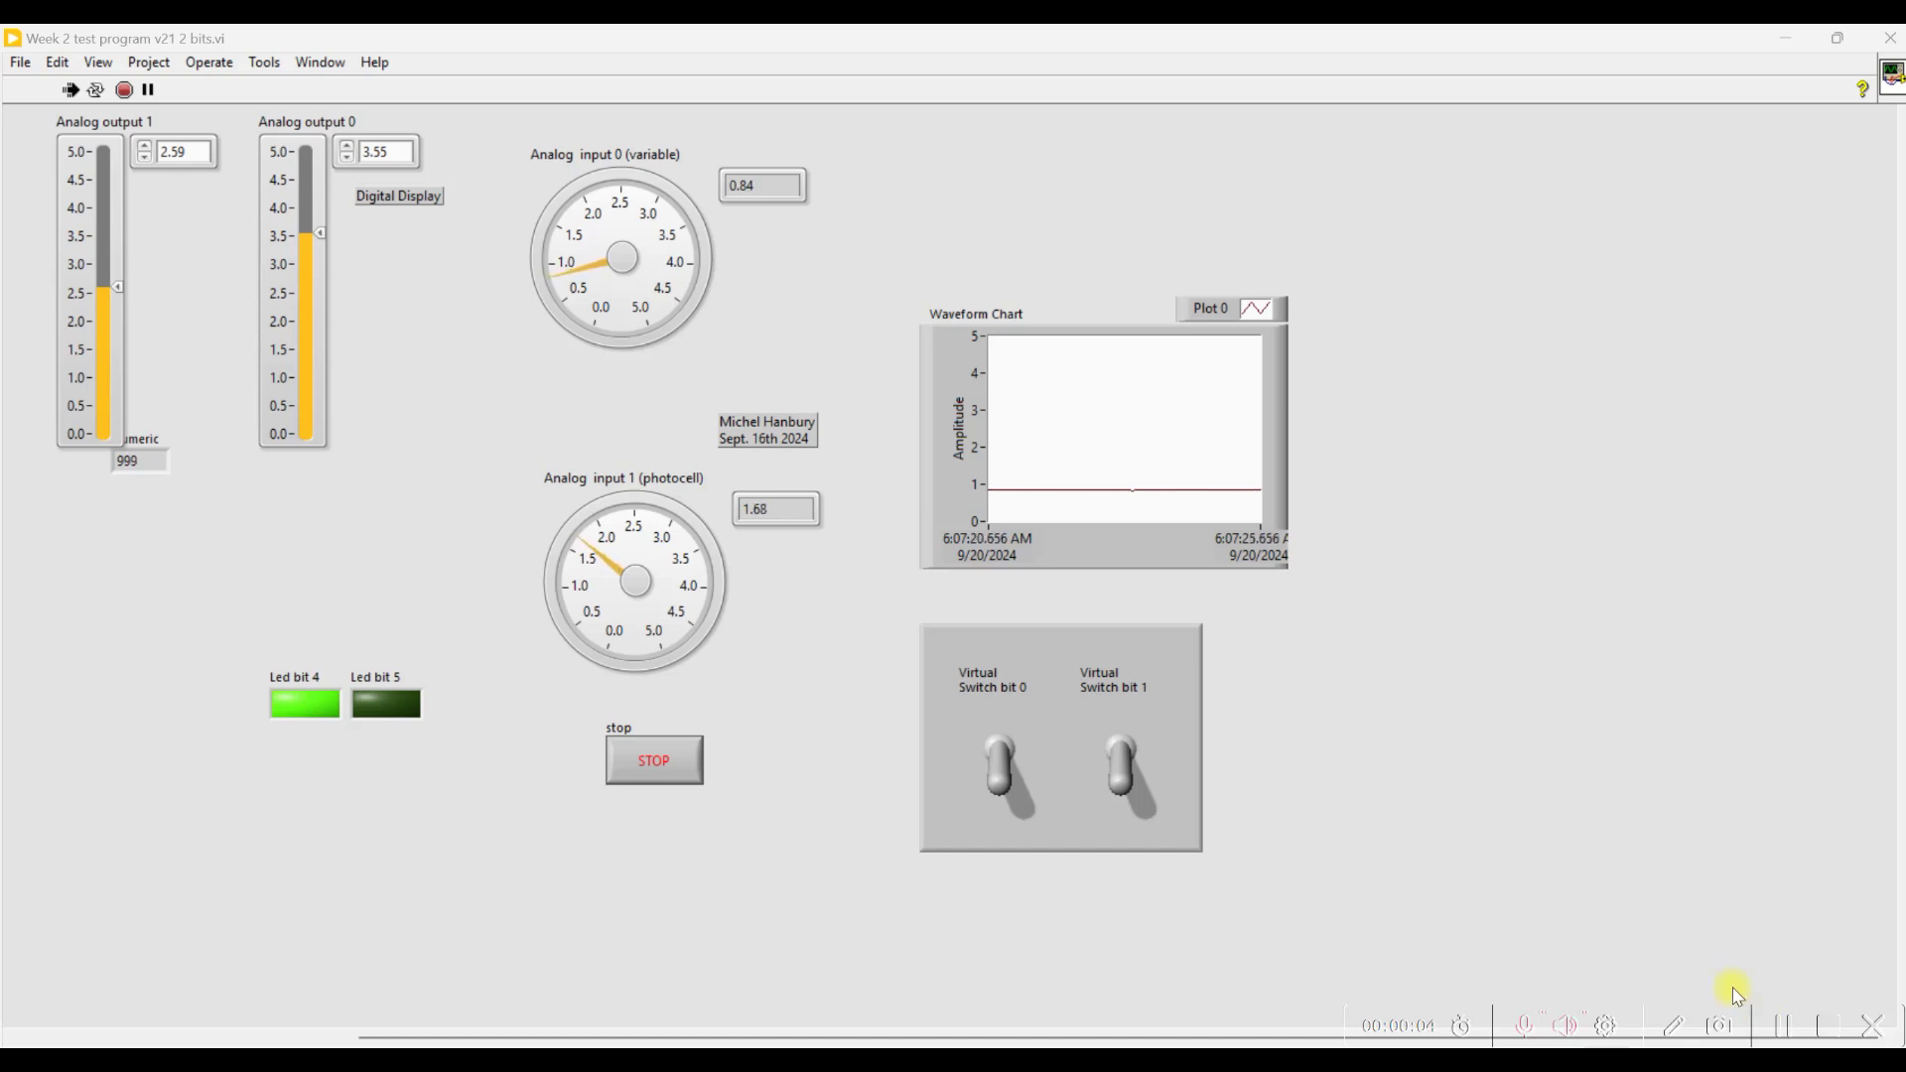
Choose yellow as the Tools palette painting colour, then stop the running VI
click(100, 64)
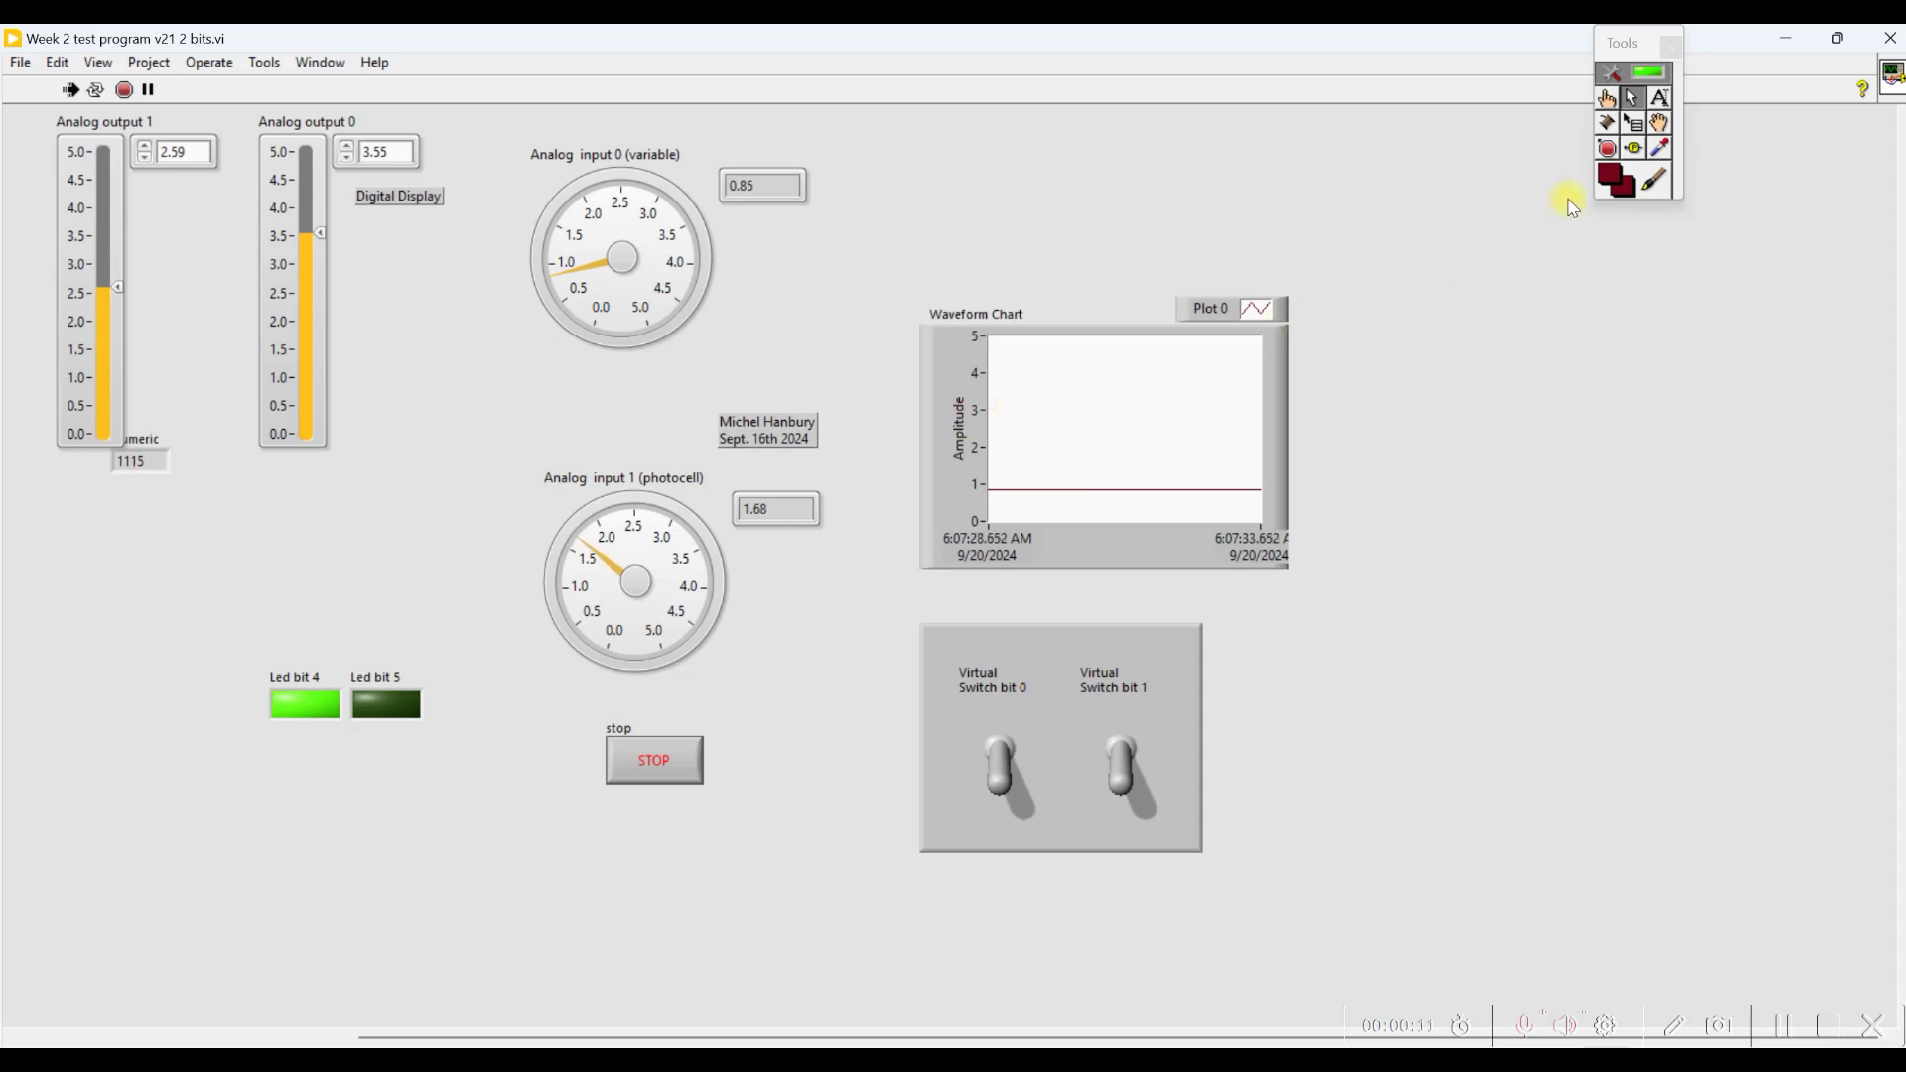
click(1634, 186)
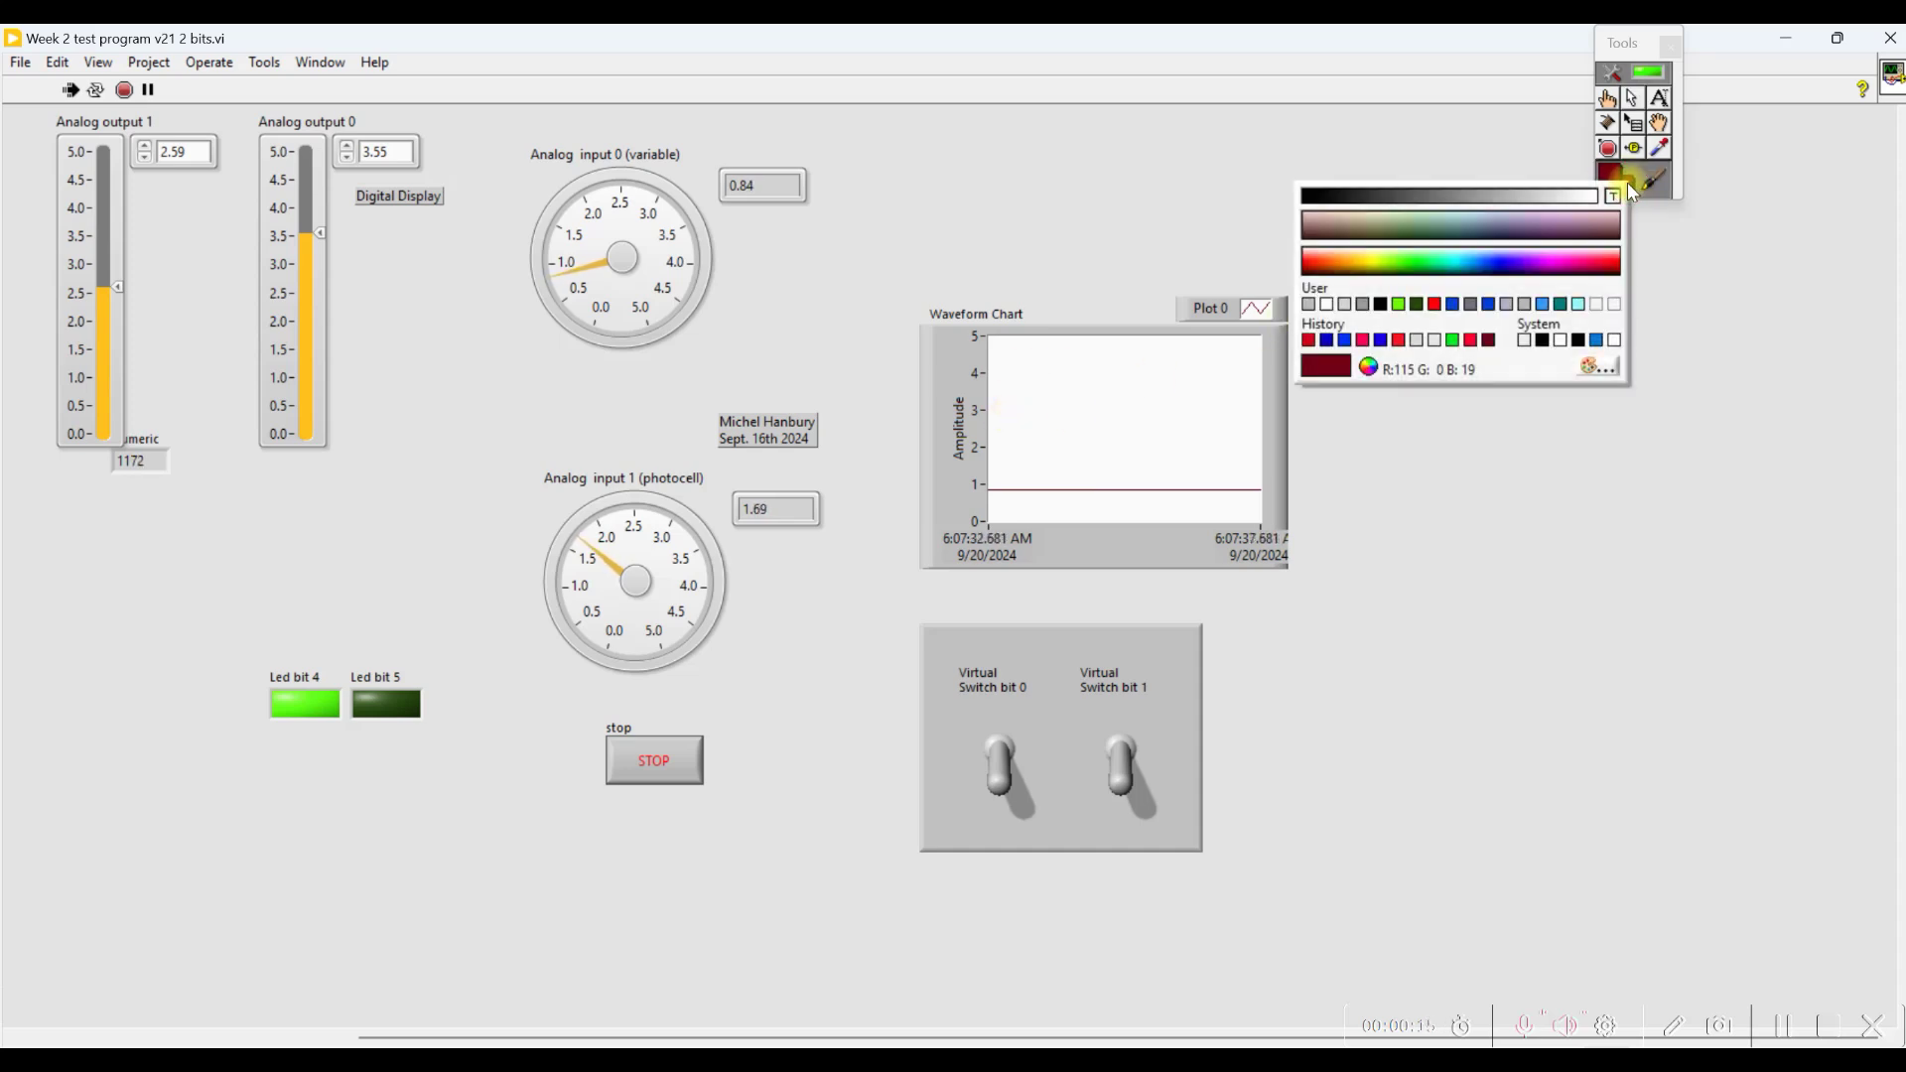
click(1380, 267)
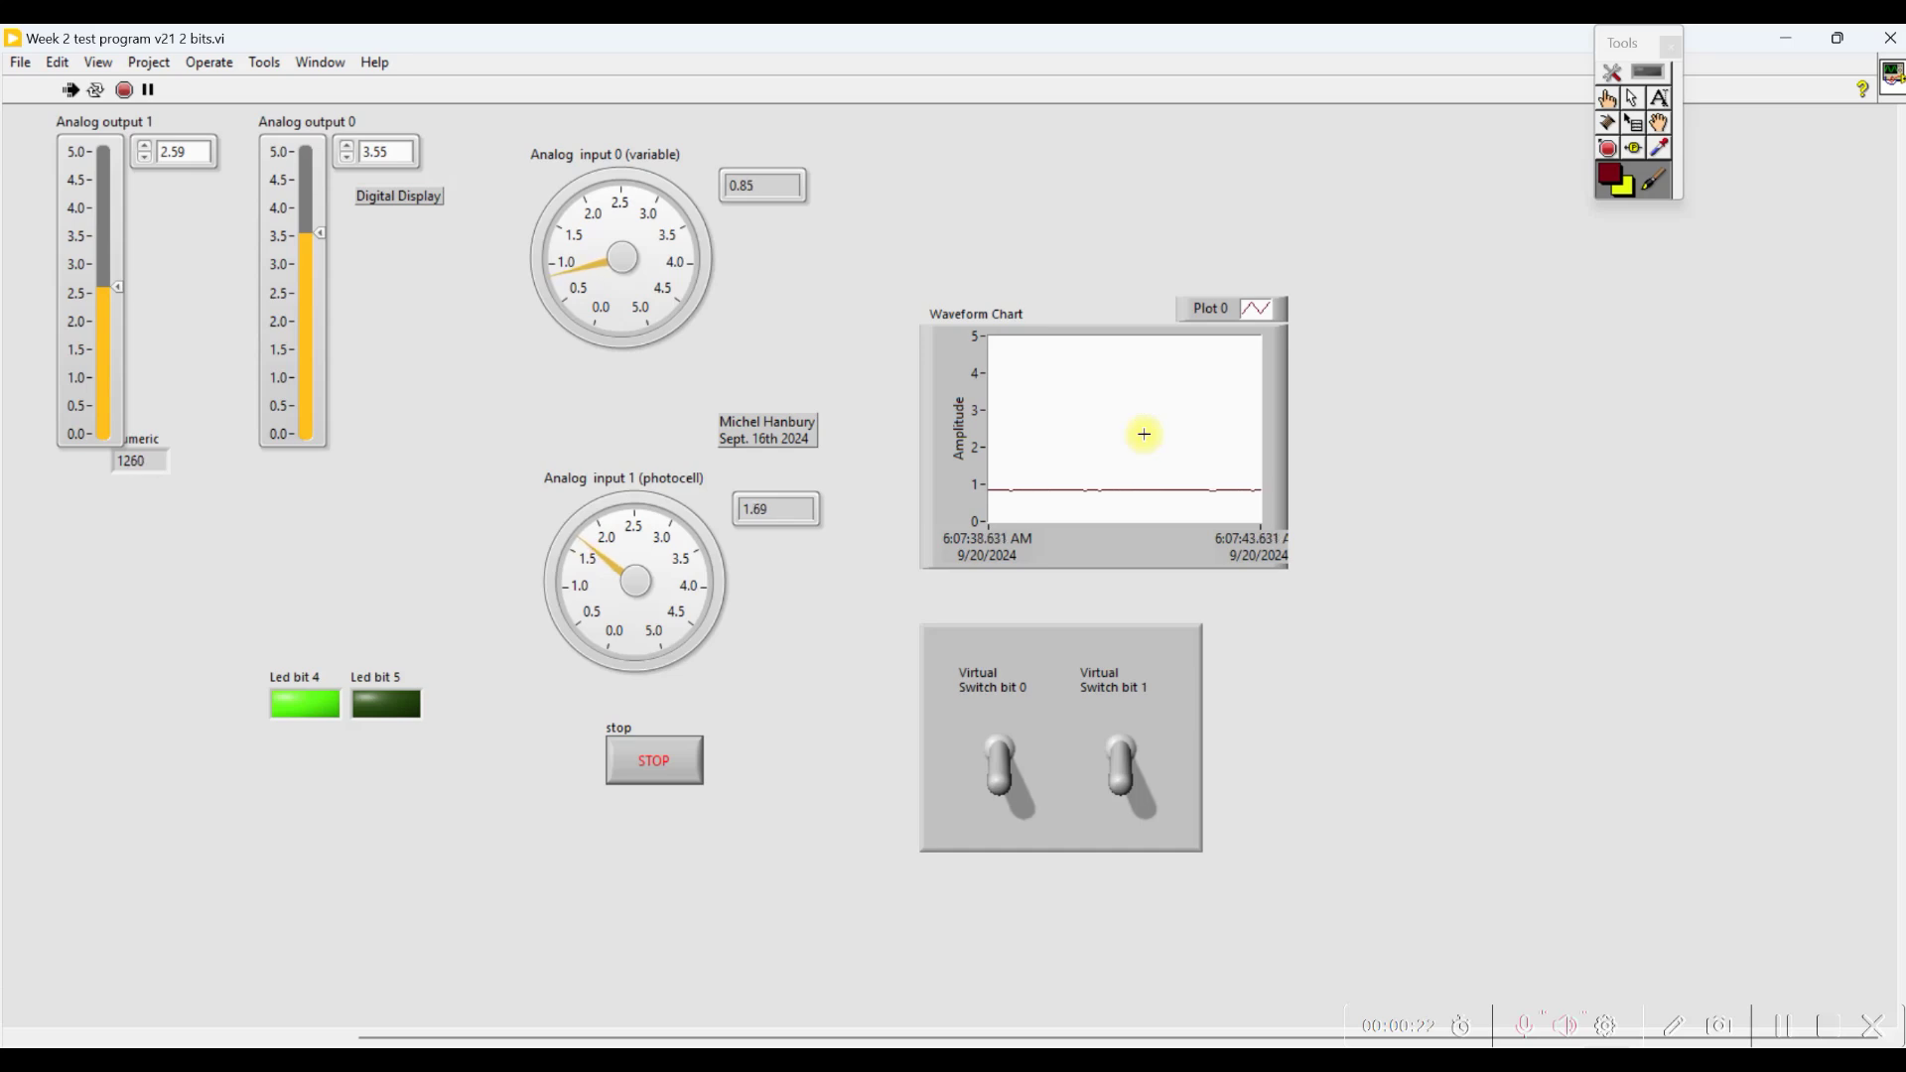
click(96, 96)
Paint the chart's plot area yellow, repaint it near-white, then restore automatic tool selection
click(1067, 405)
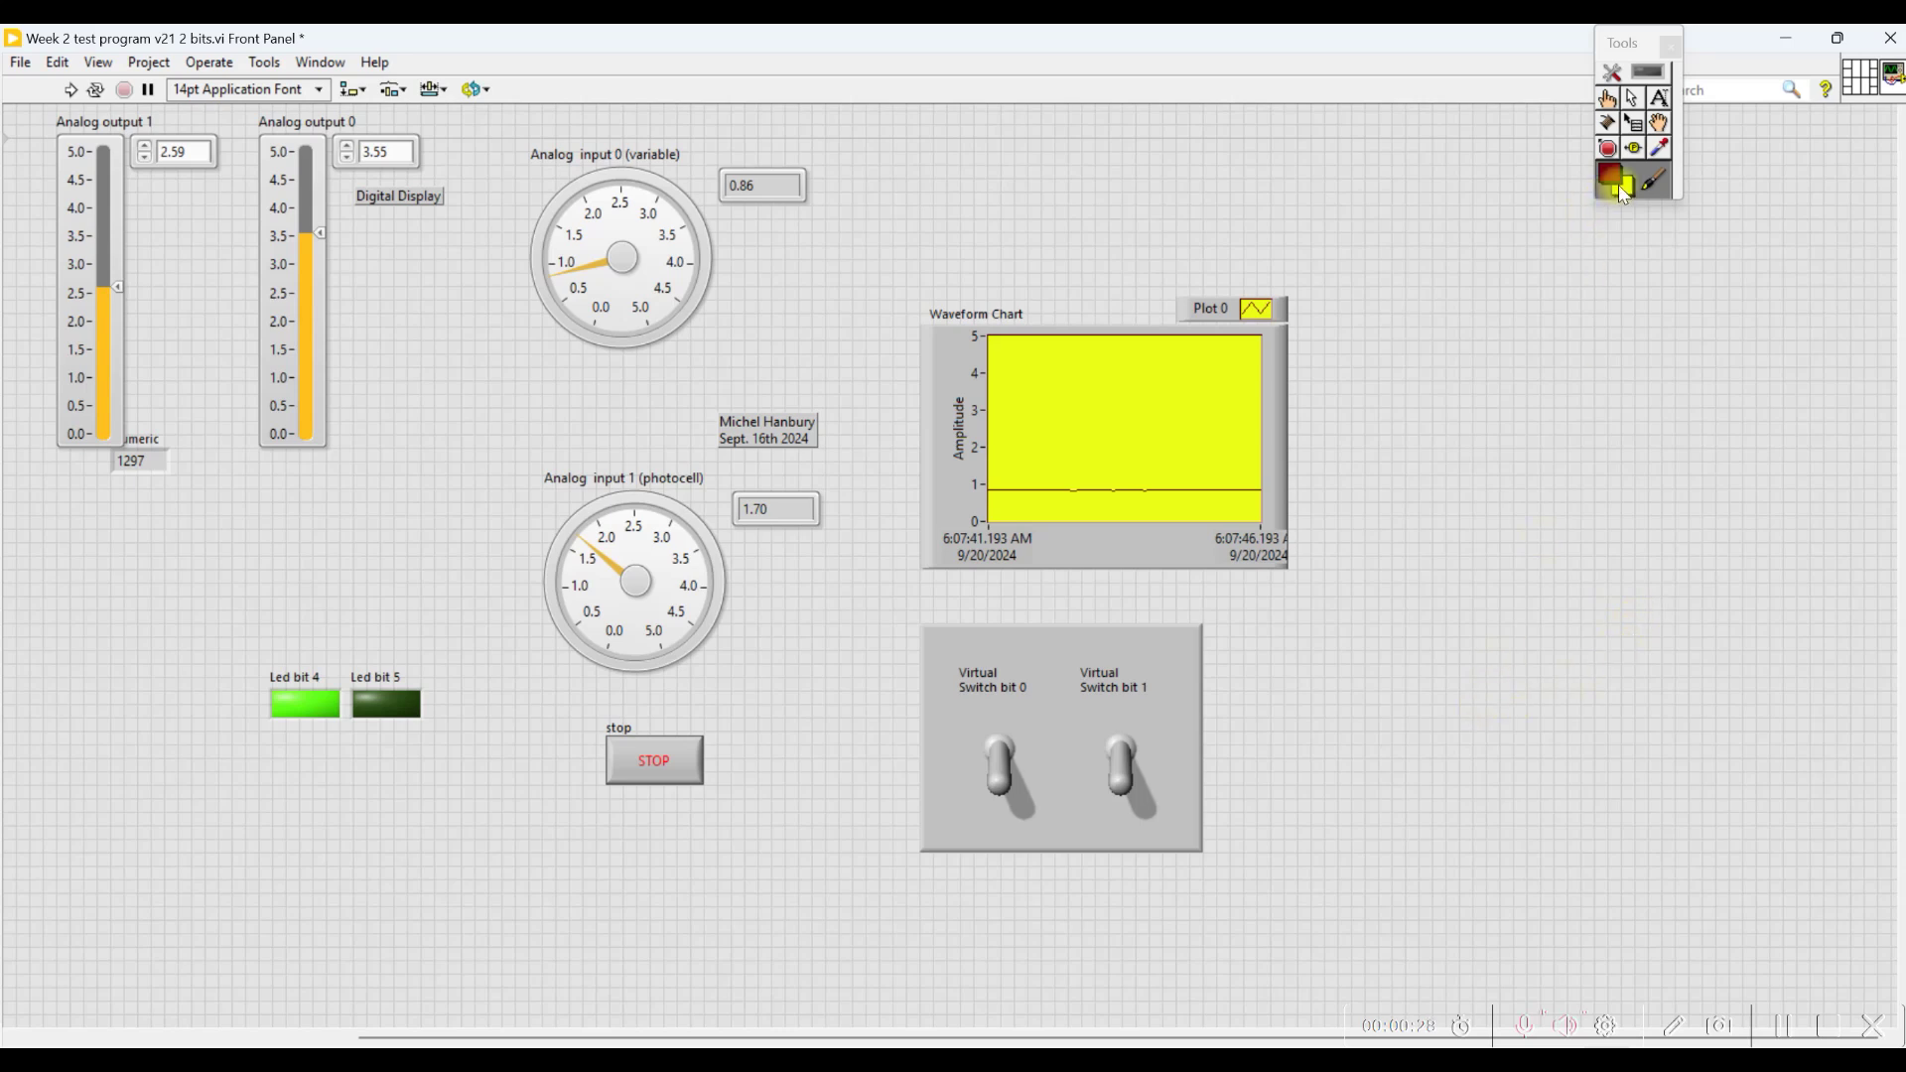
click(1621, 184)
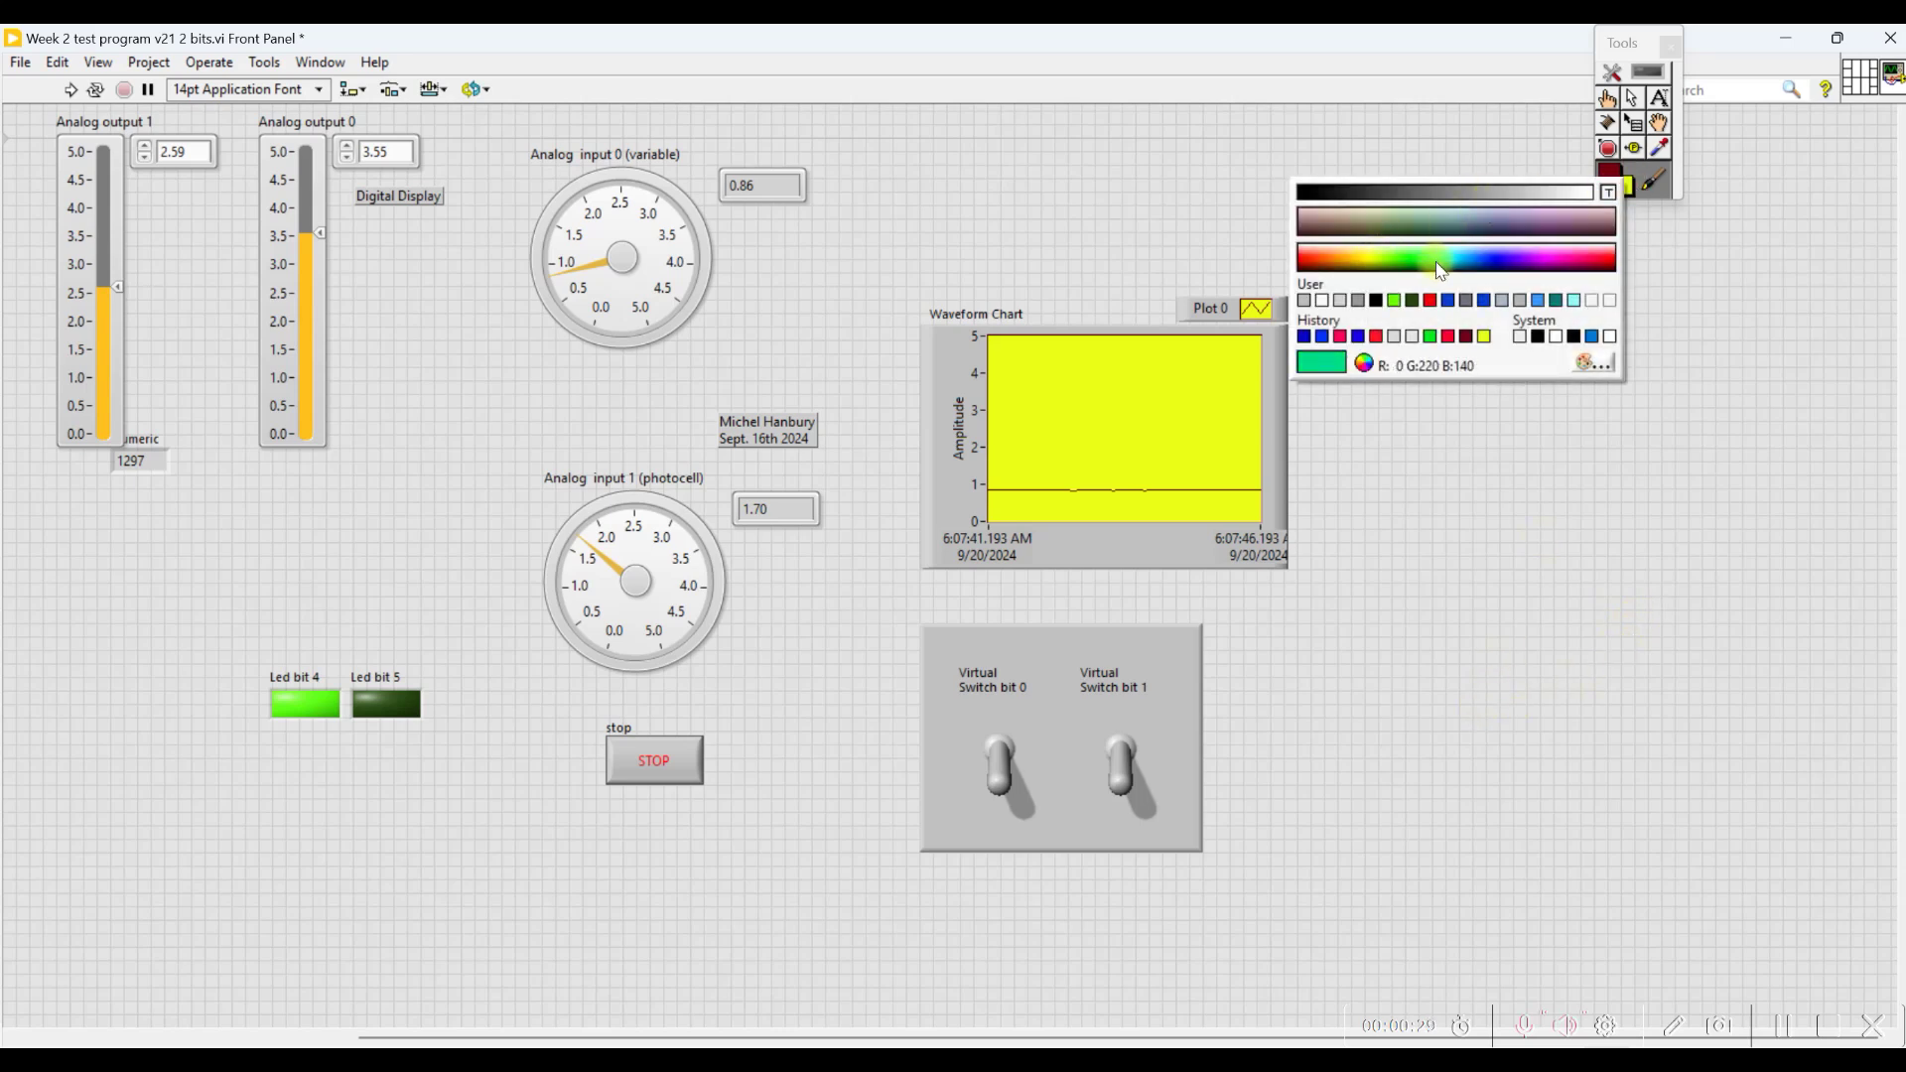
click(1577, 188)
click(1167, 384)
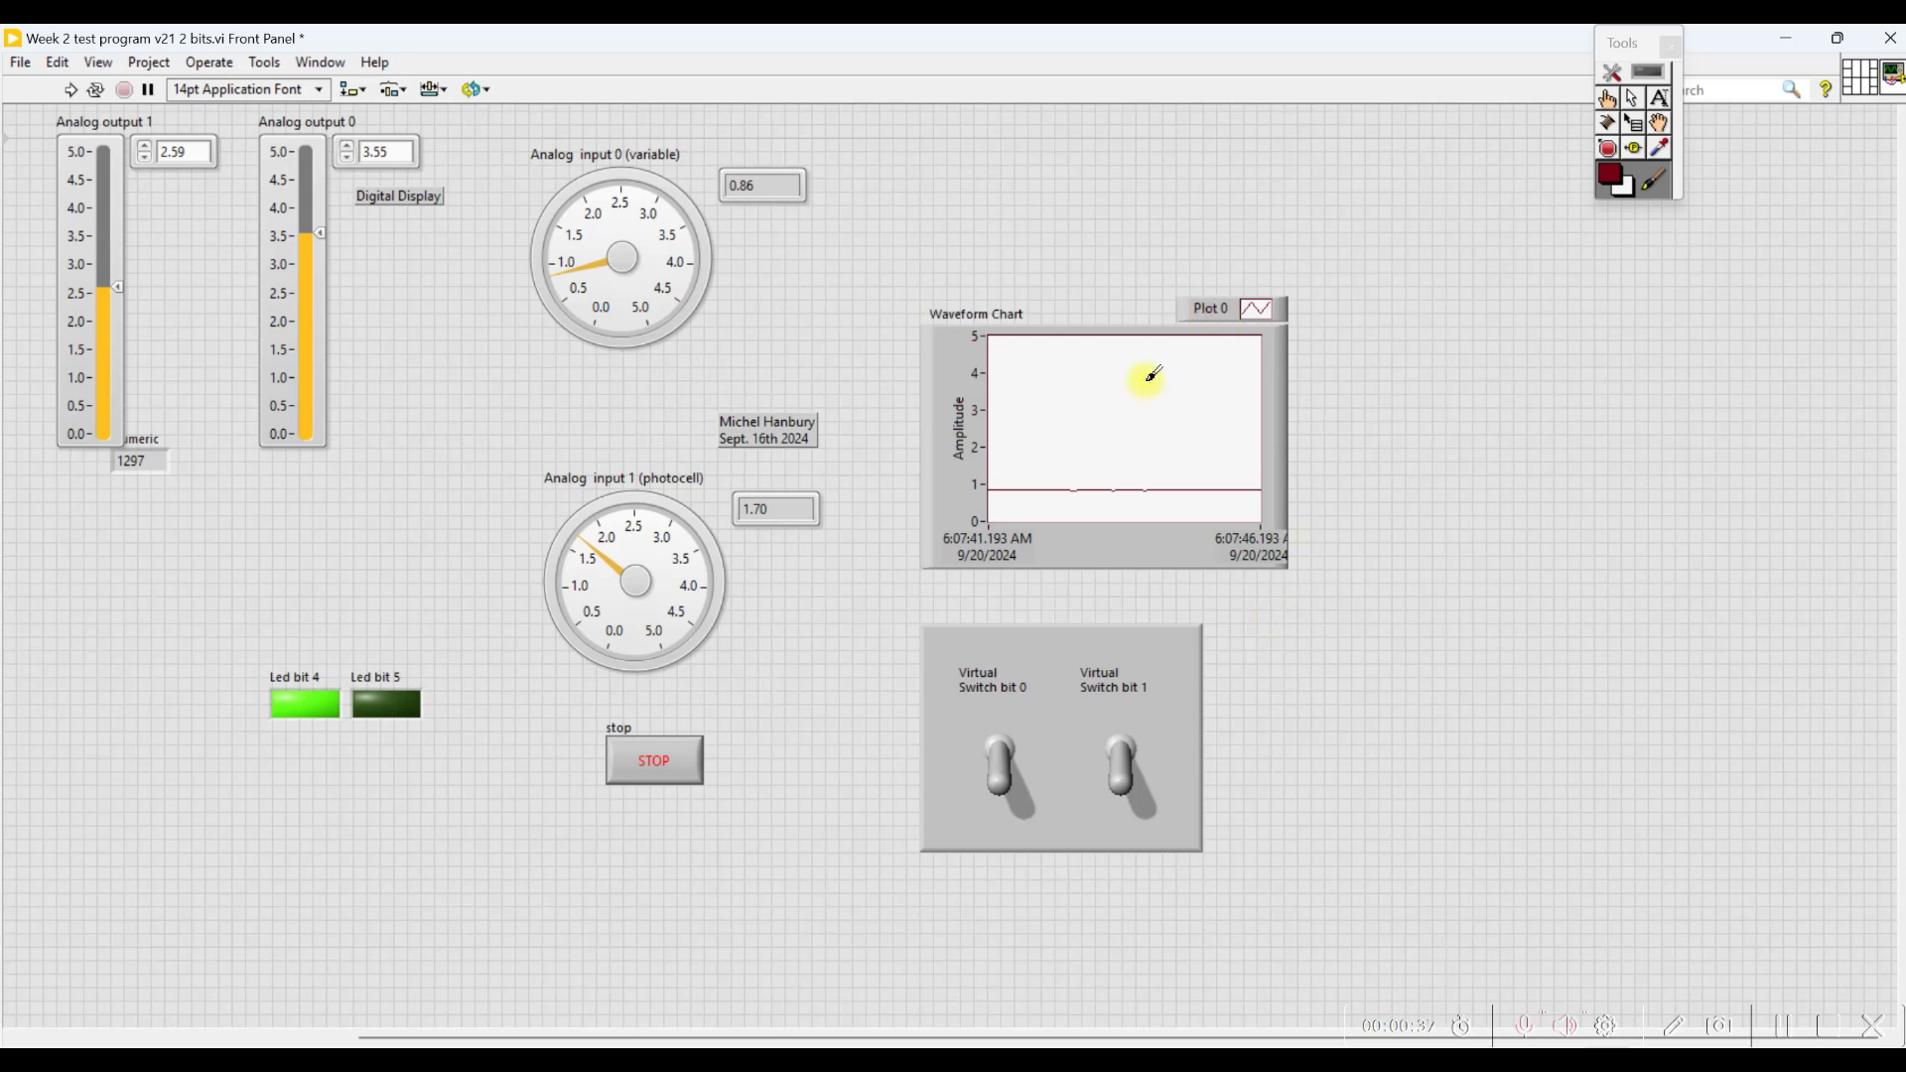
click(1646, 74)
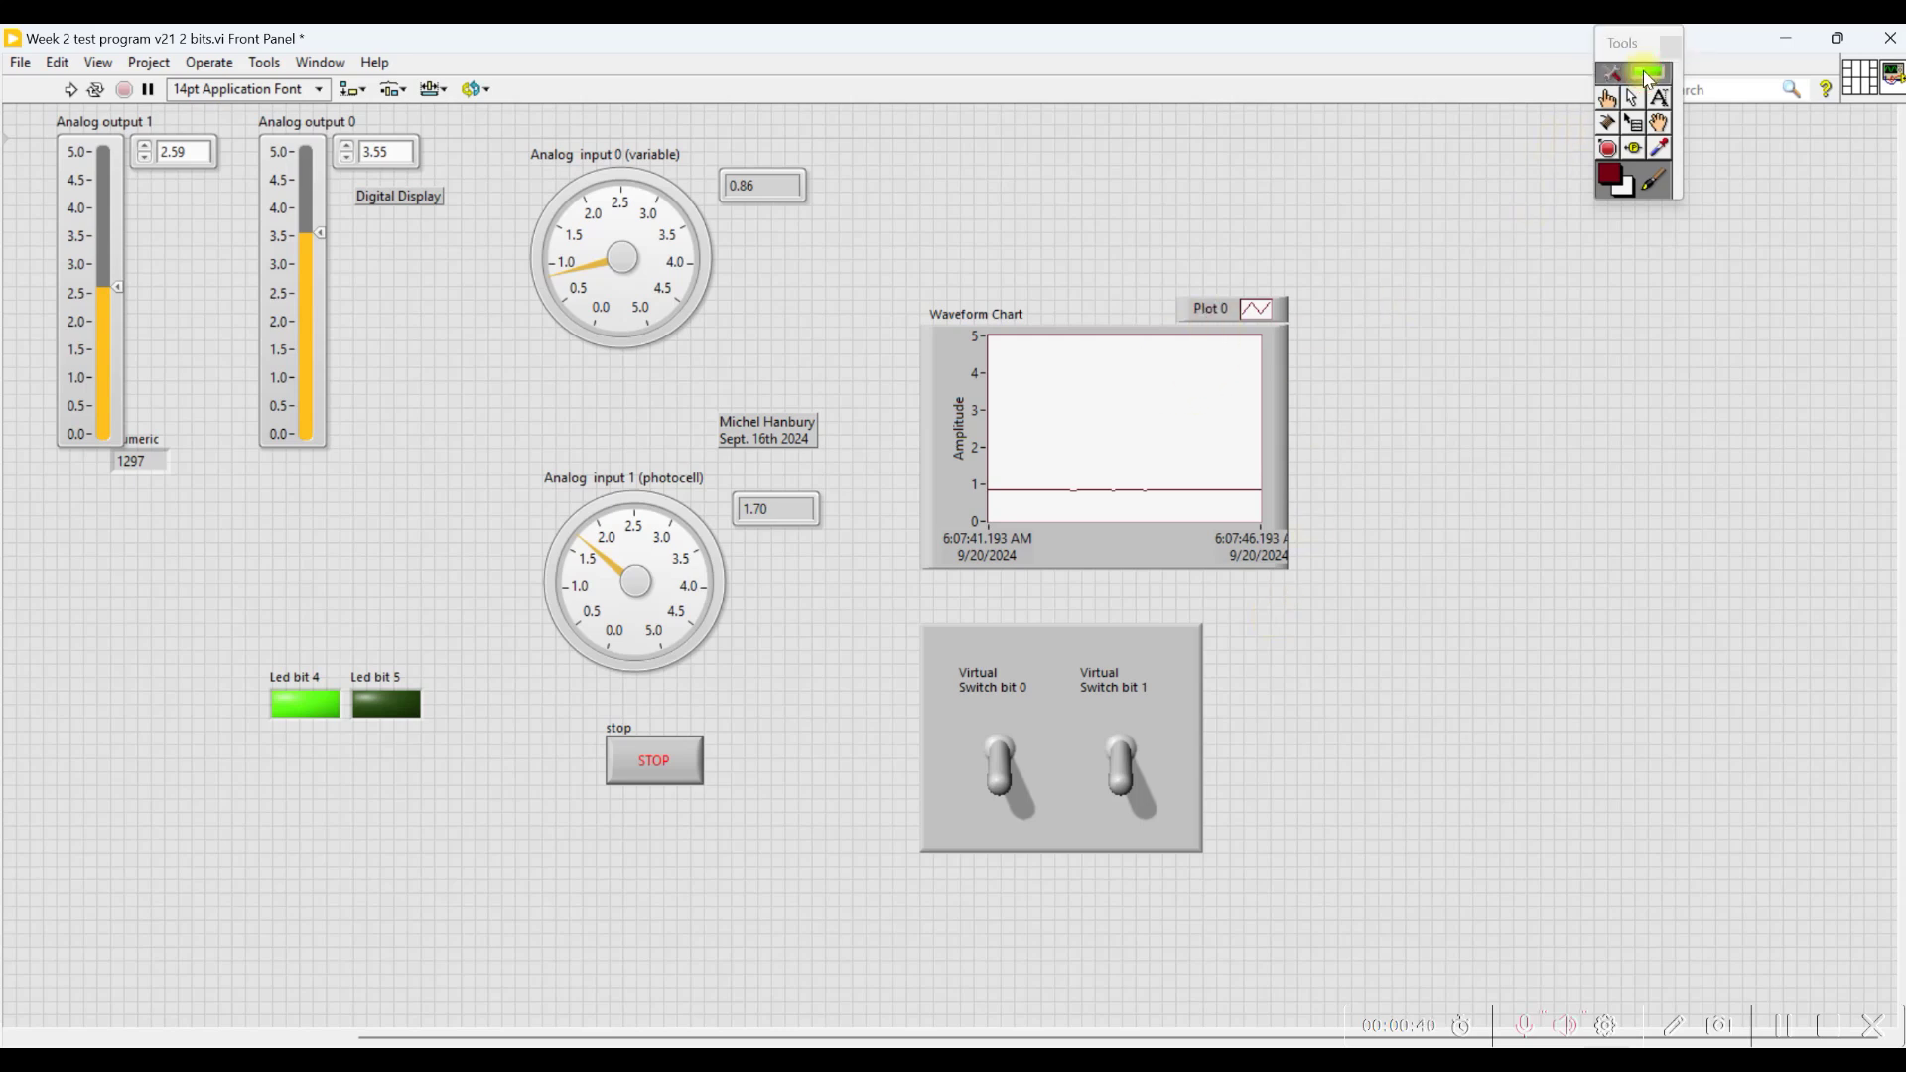
click(1243, 404)
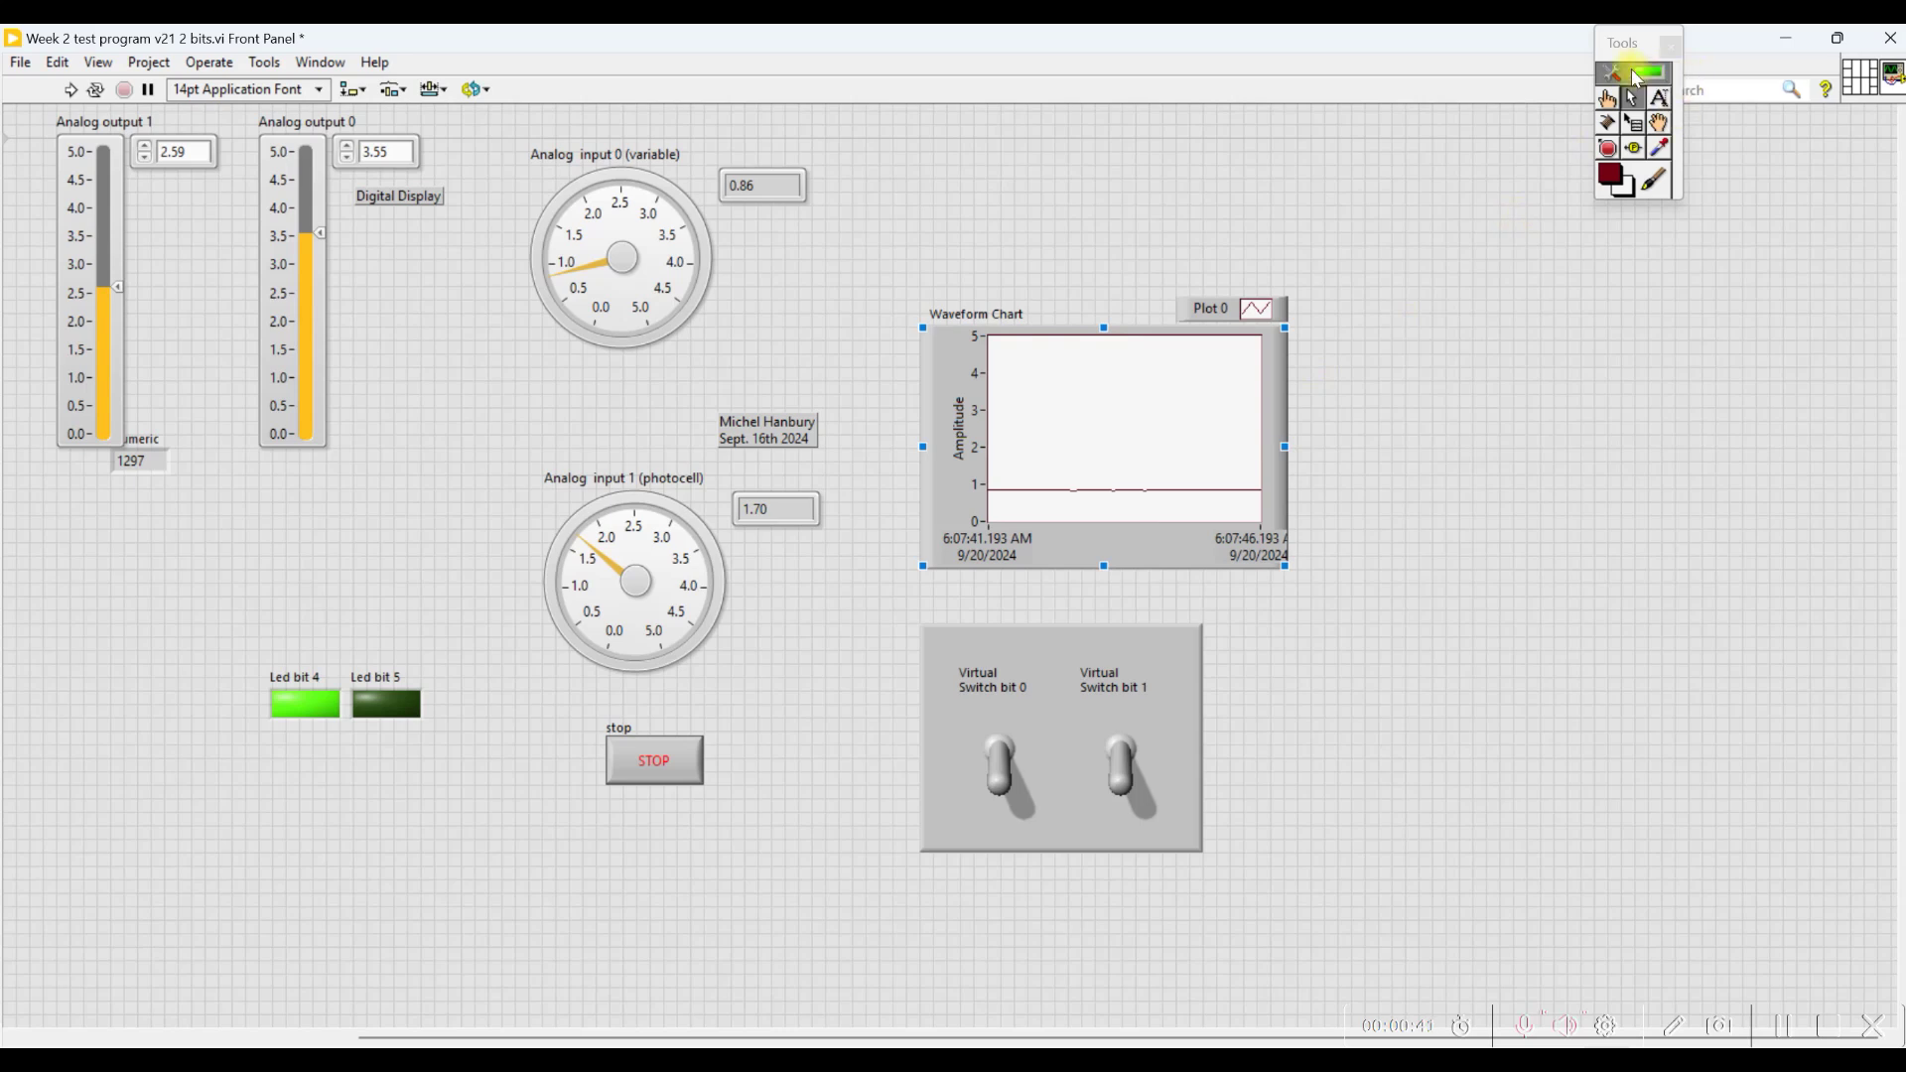
Set the chart's Plot 0 line colour to bright red in Chart Properties
click(1508, 112)
right_click(1105, 403)
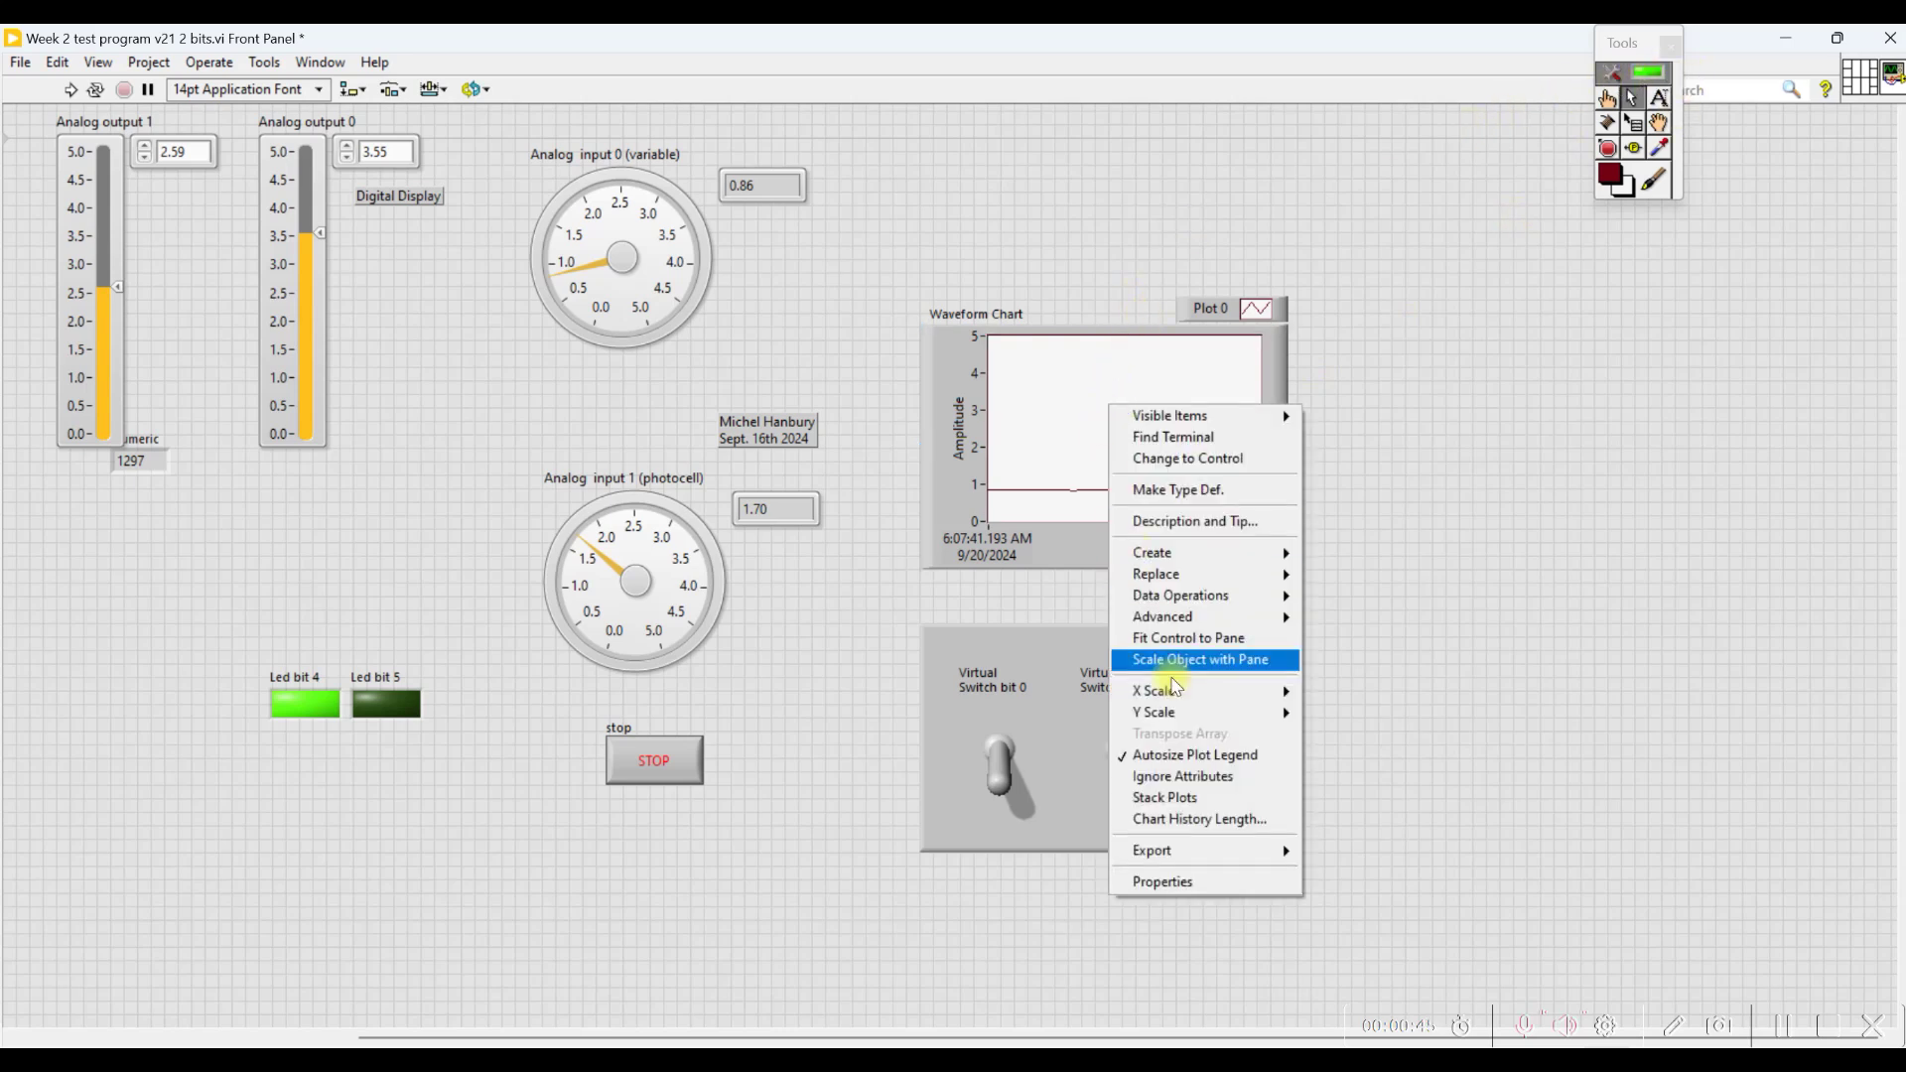
click(1193, 881)
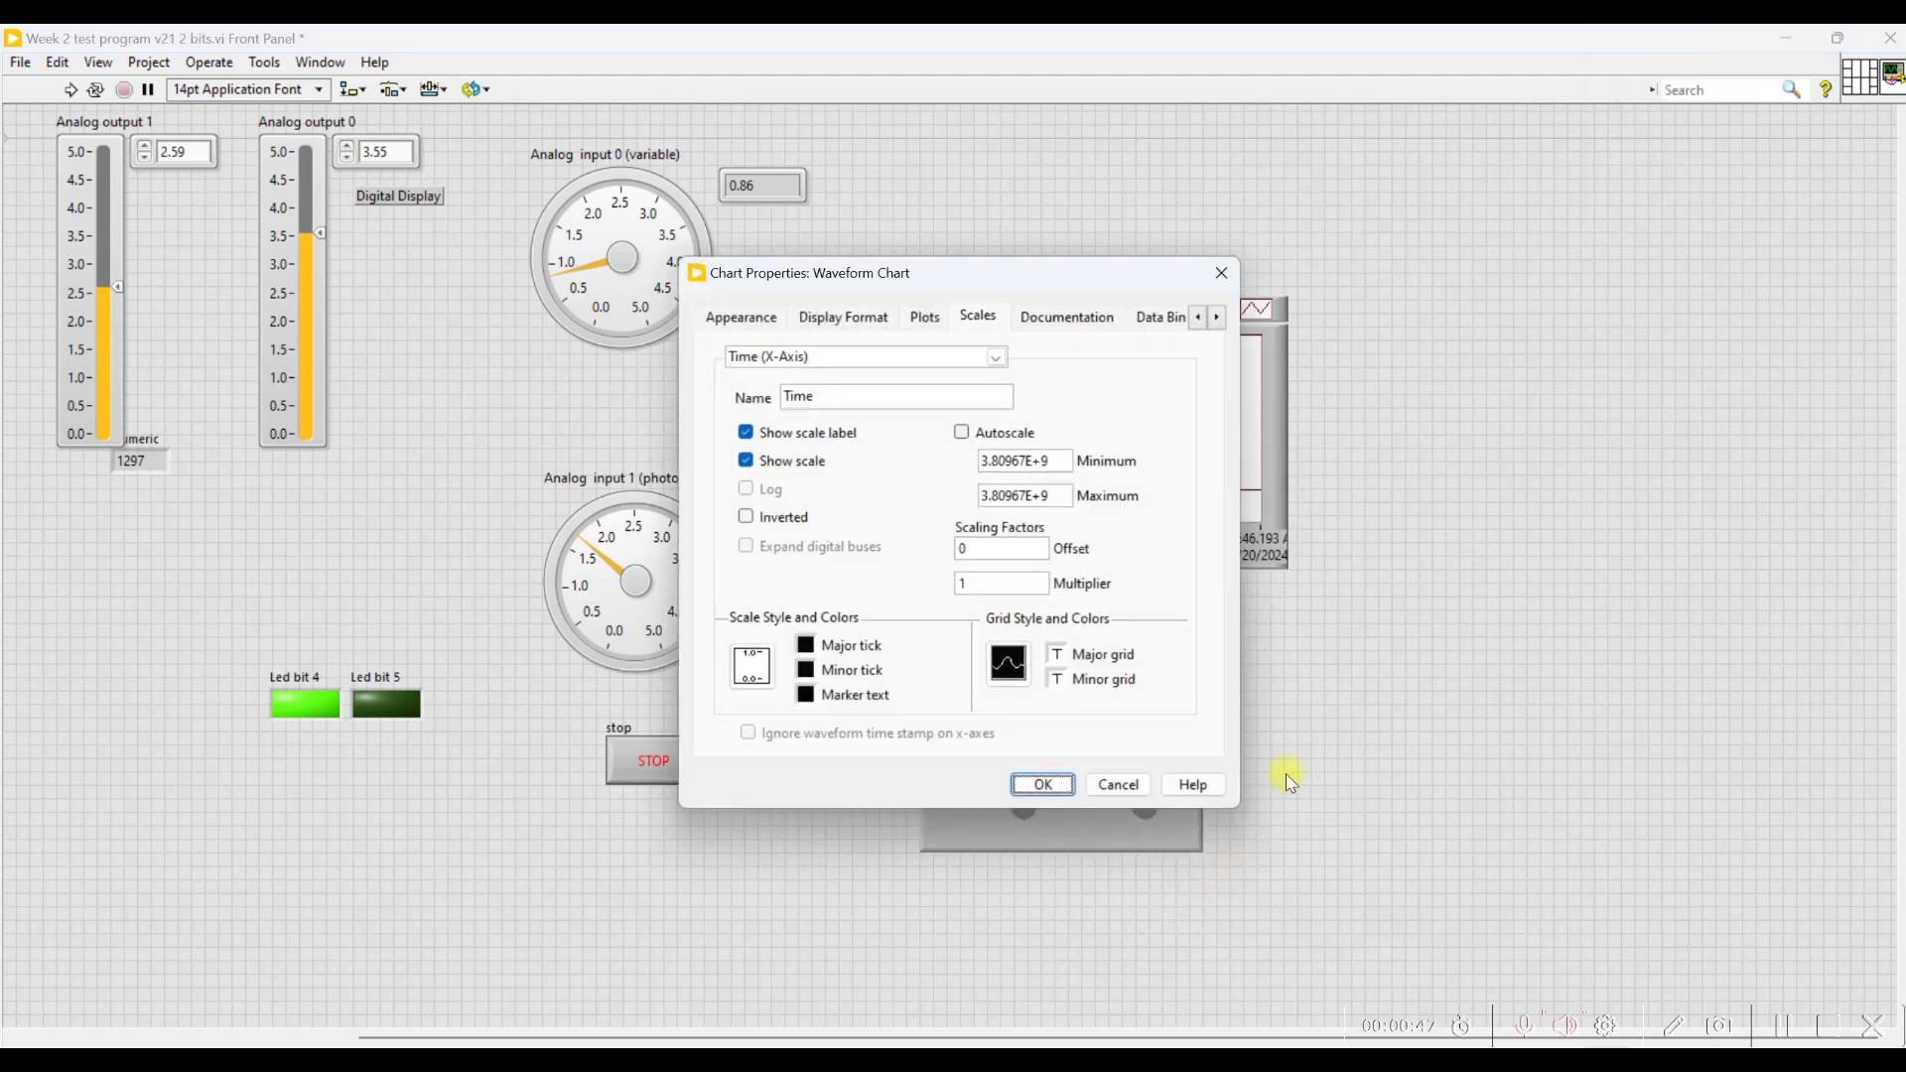
click(923, 316)
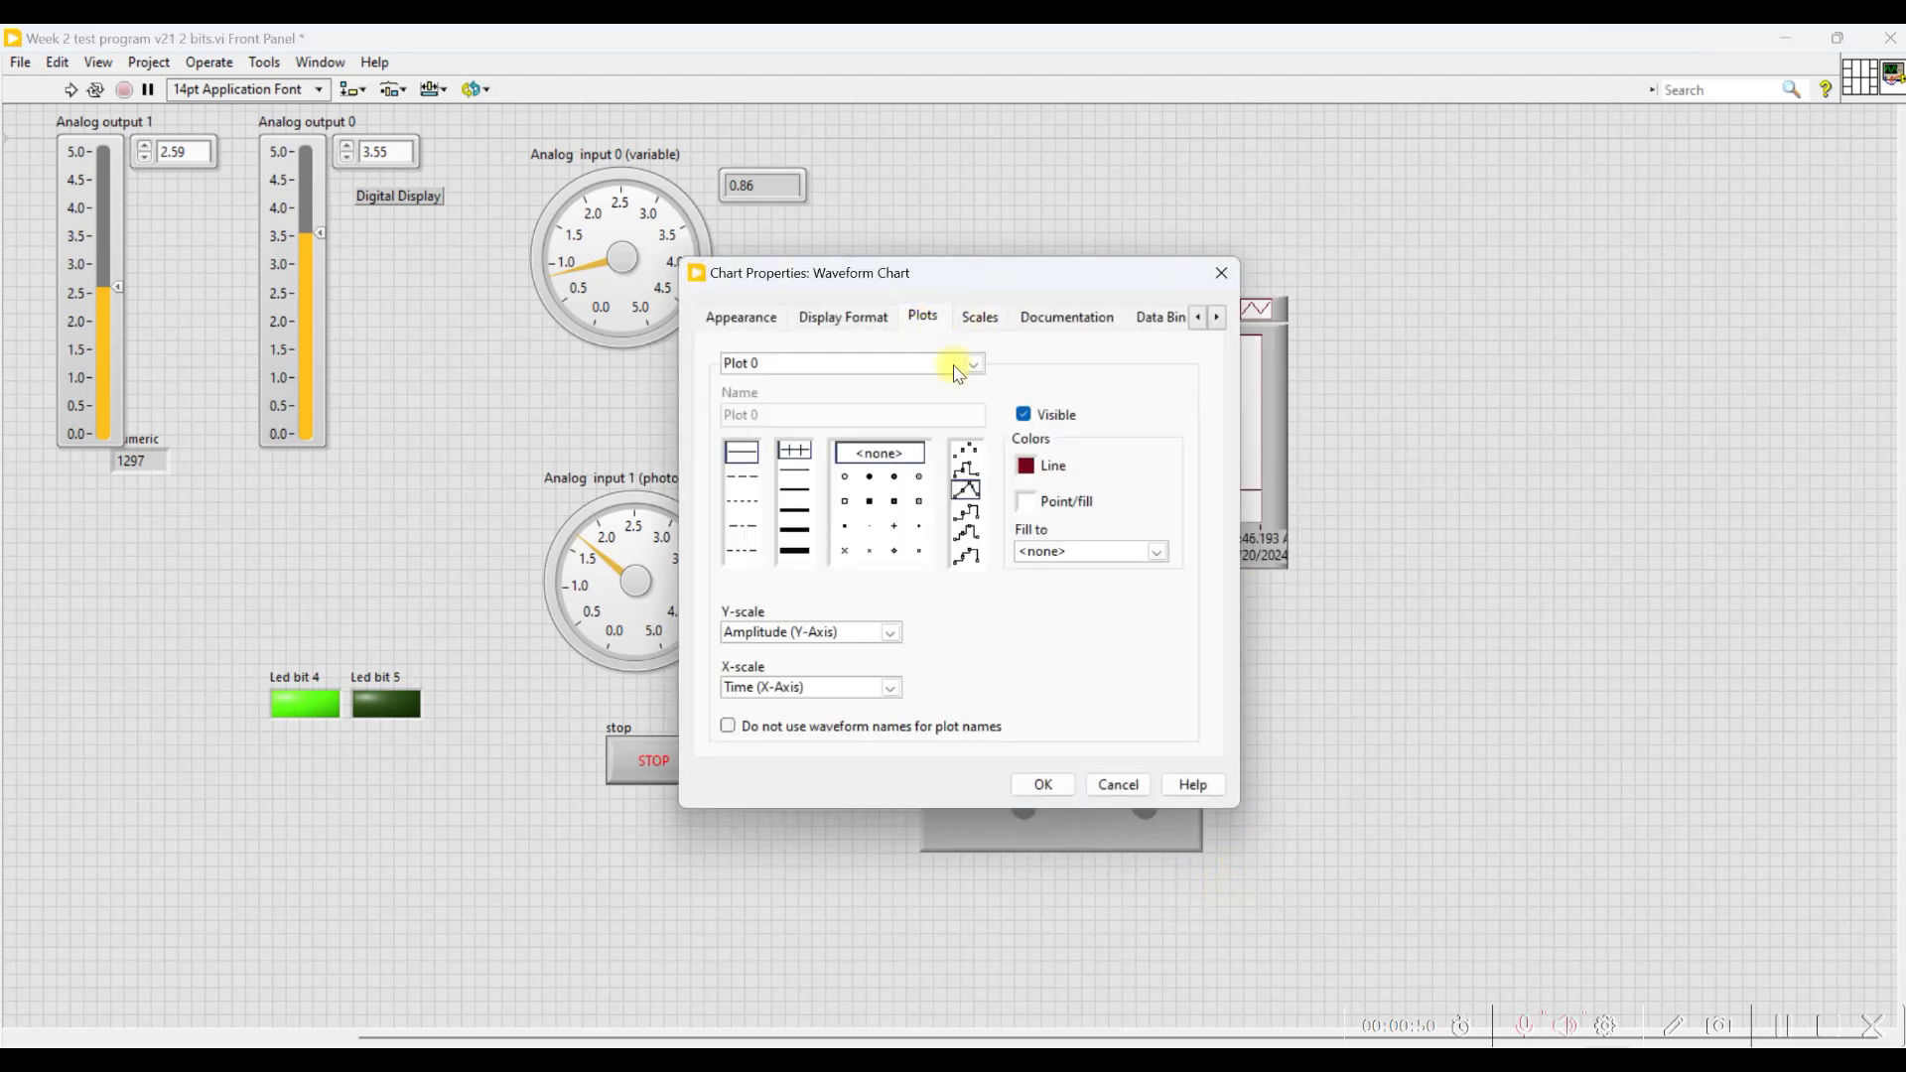
click(1026, 466)
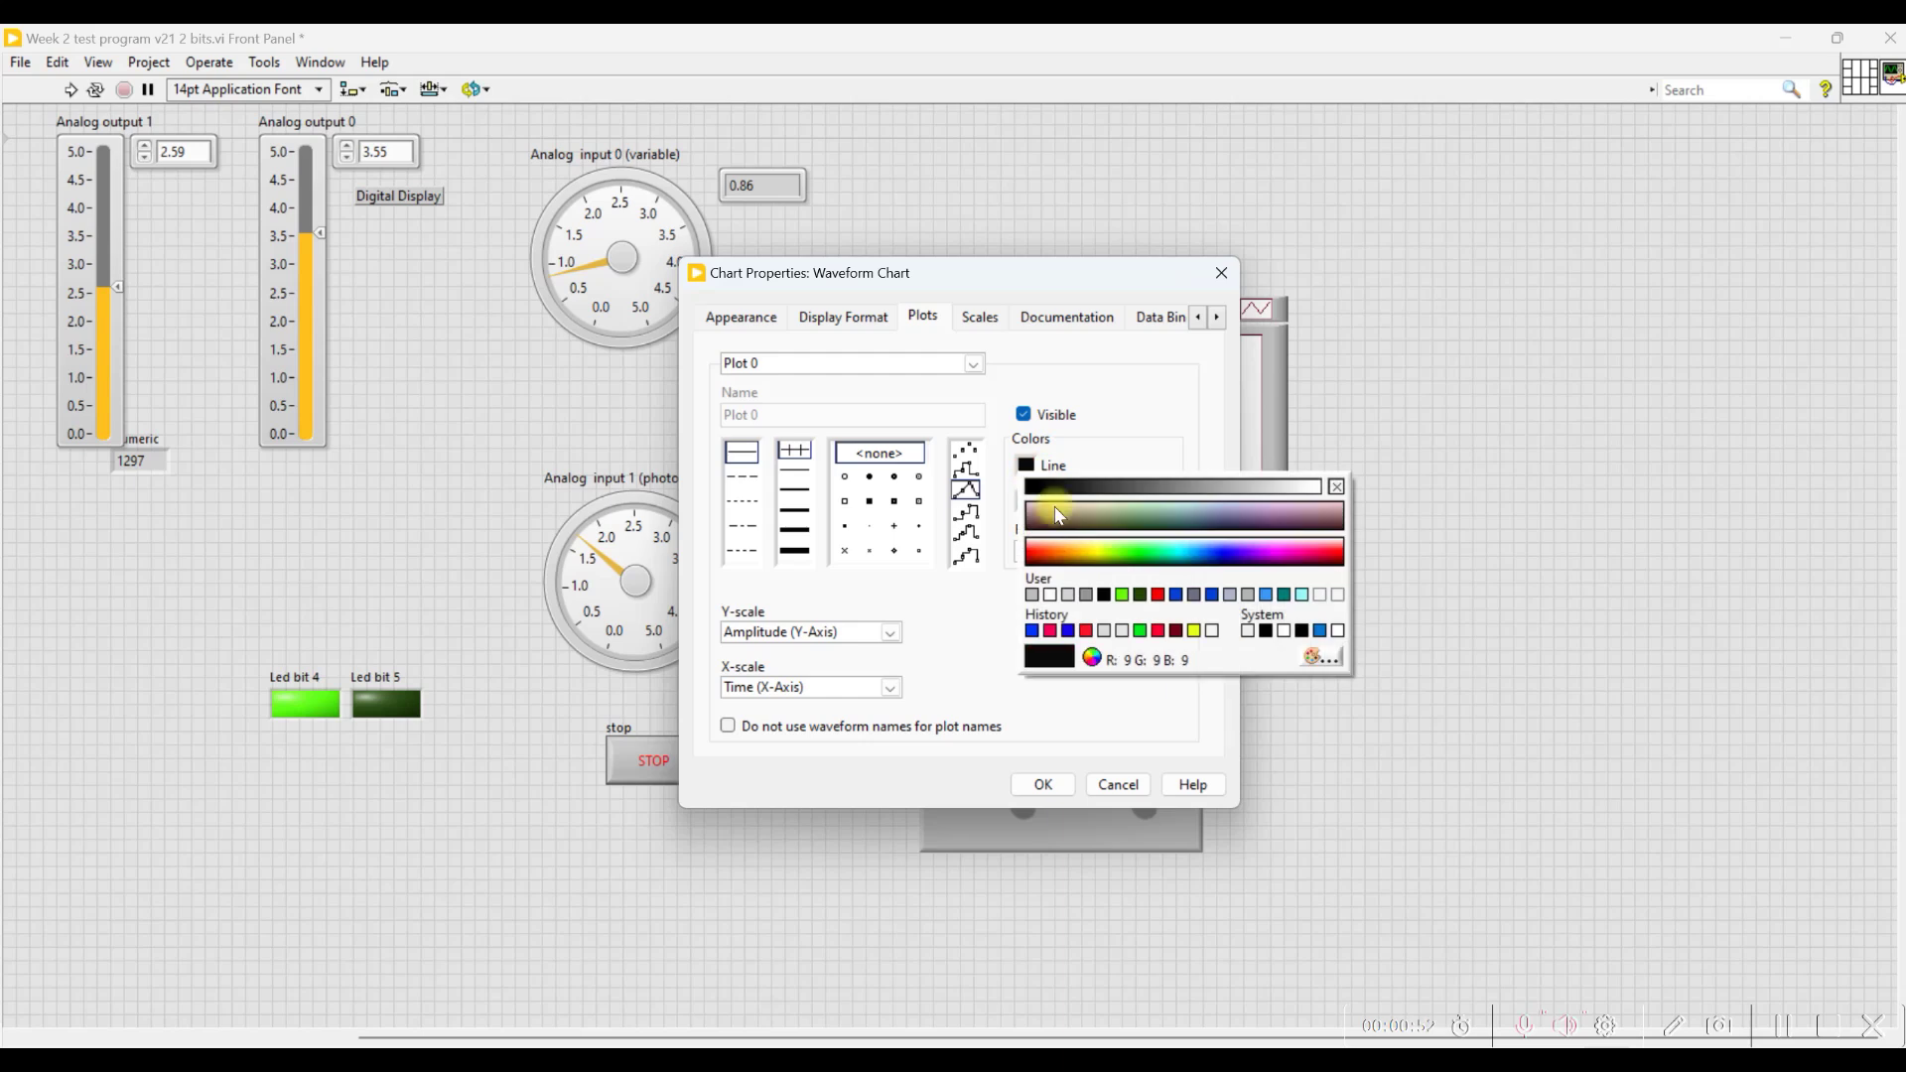
click(1157, 631)
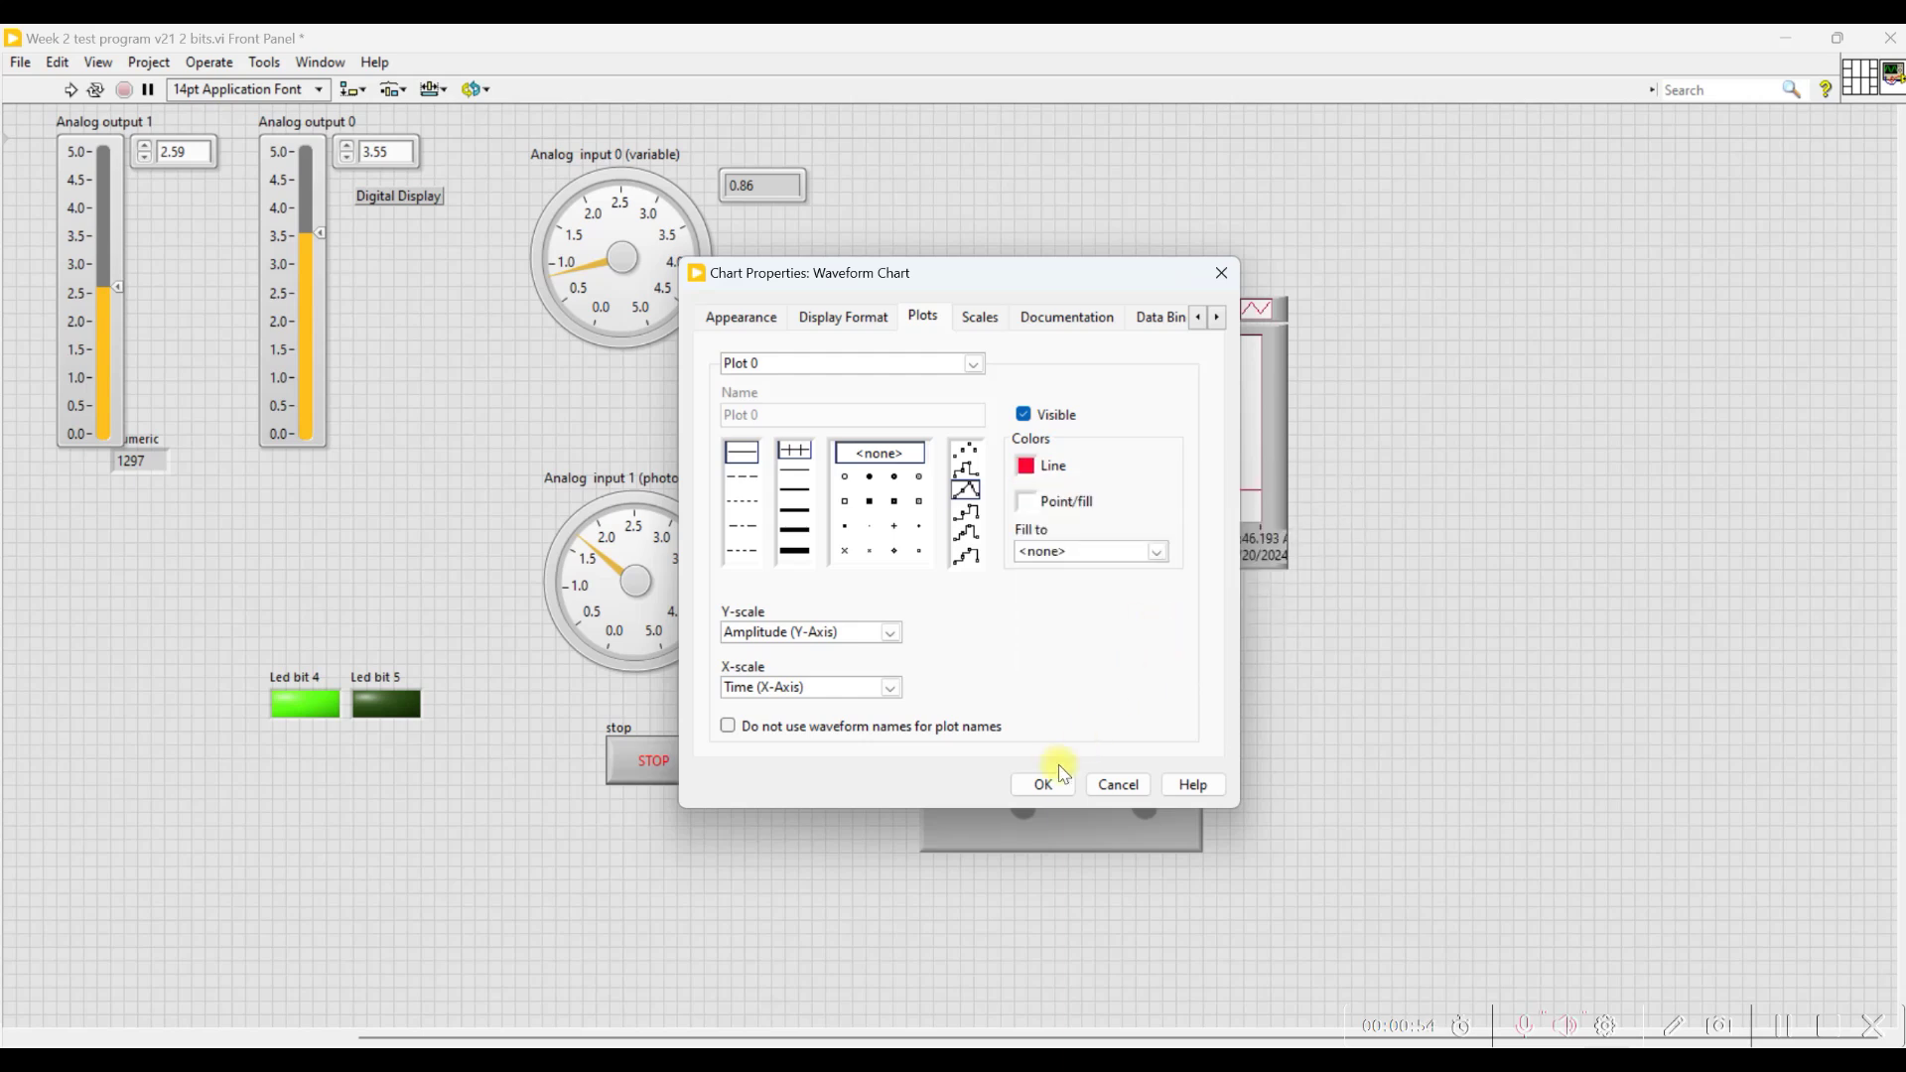
click(1040, 783)
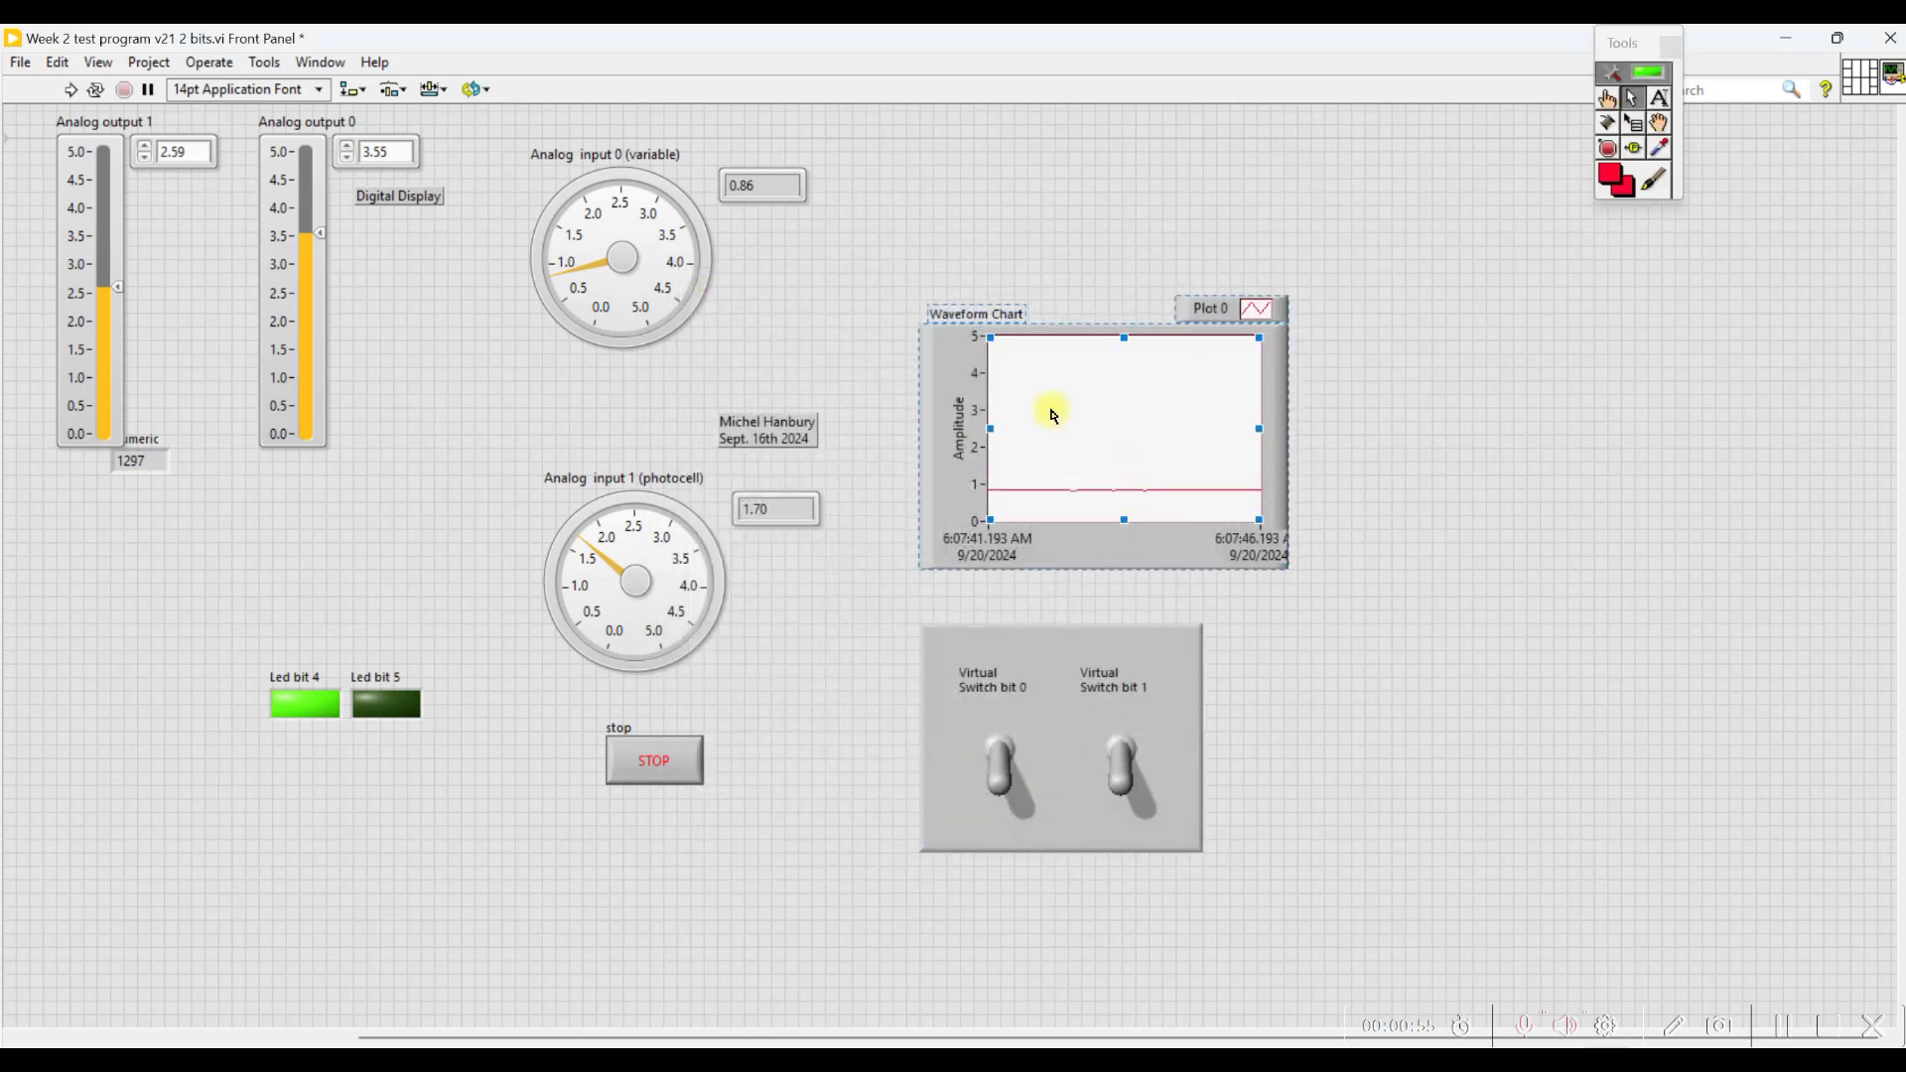
right_click(1054, 407)
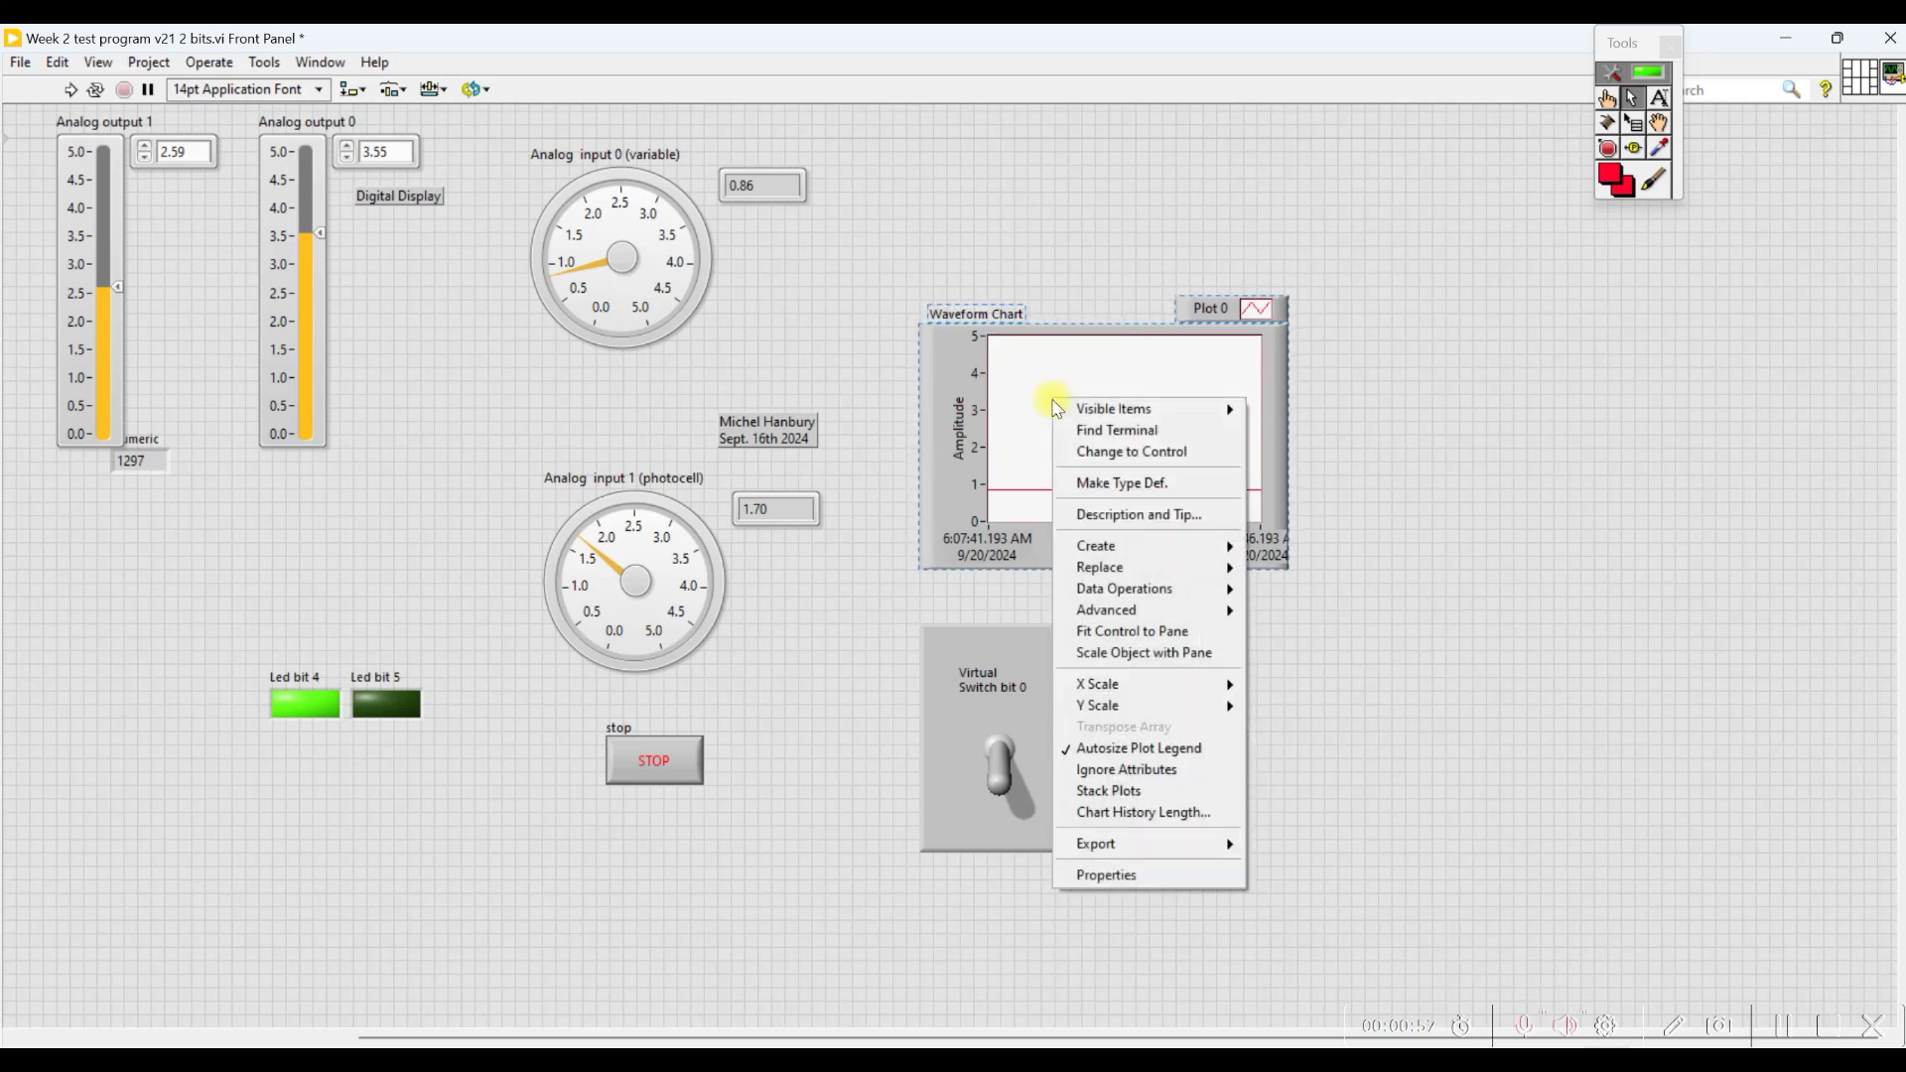
click(1168, 876)
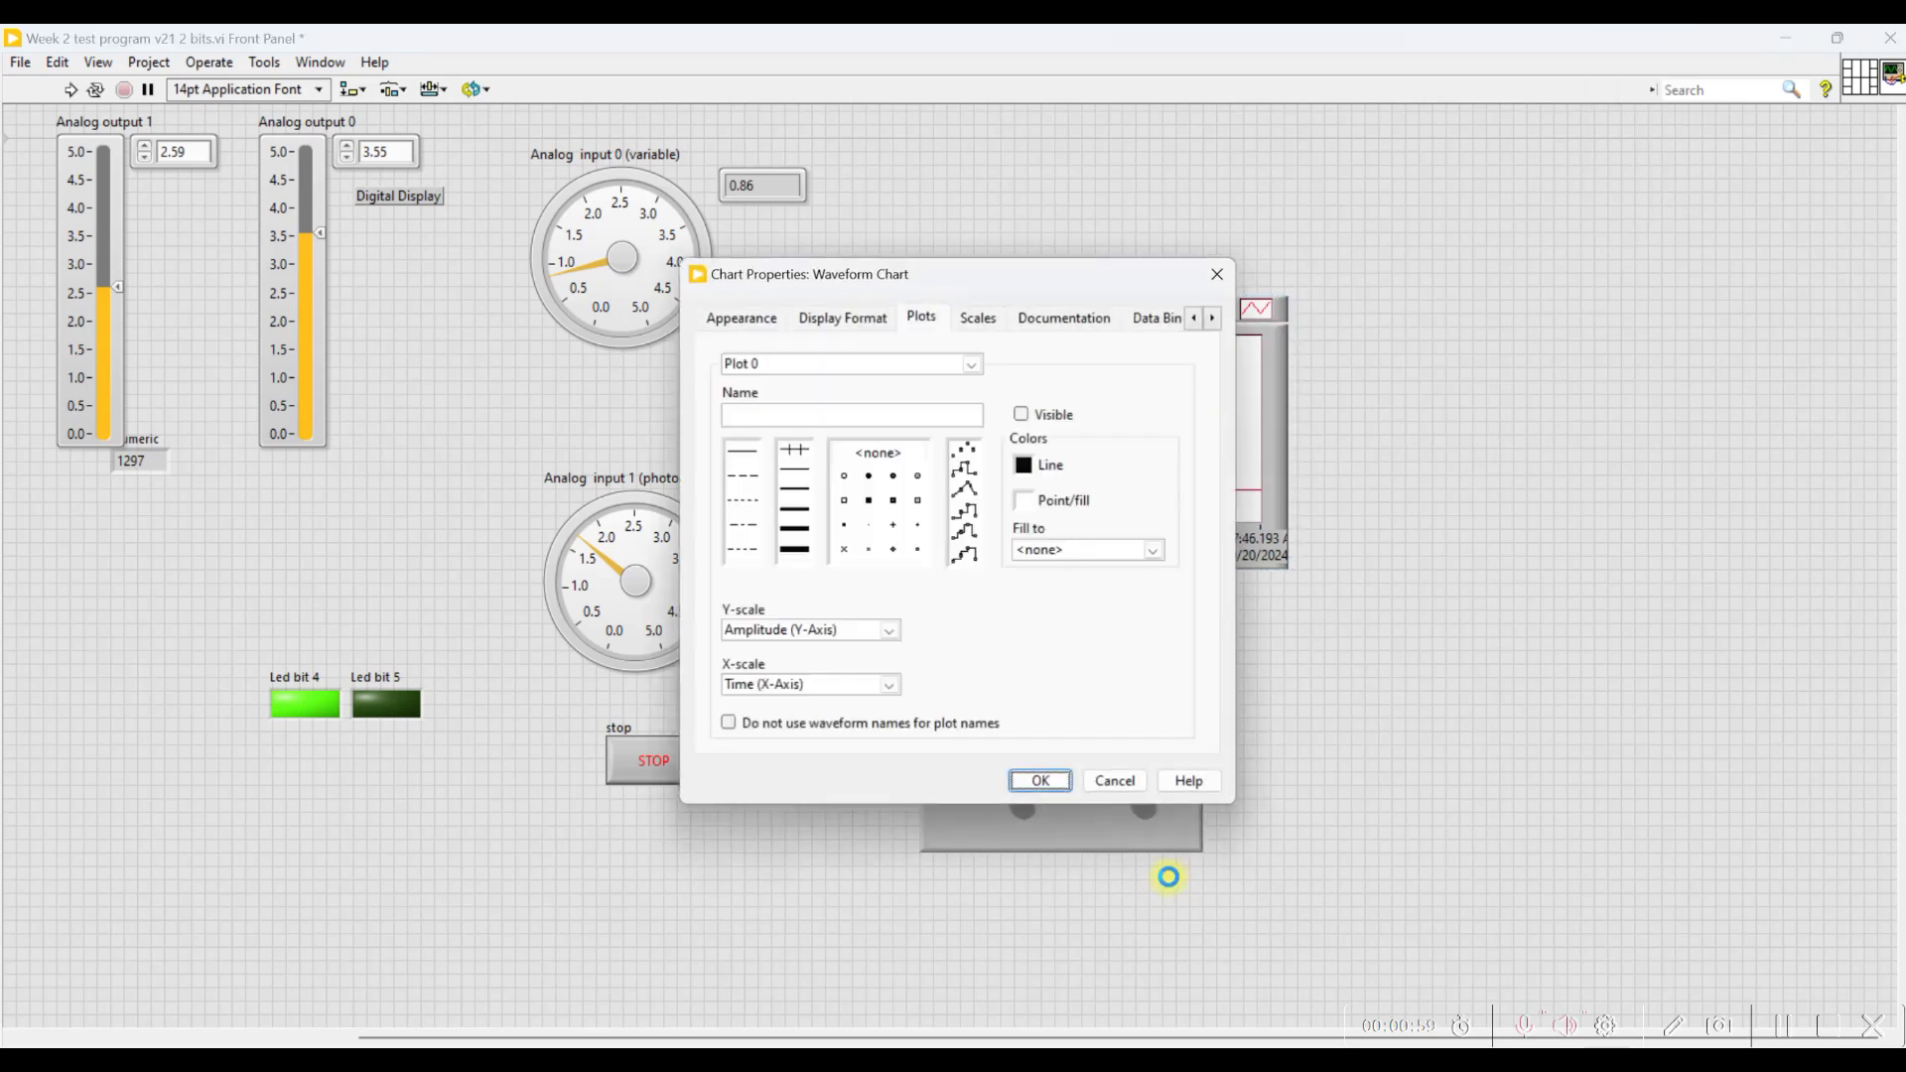
click(994, 326)
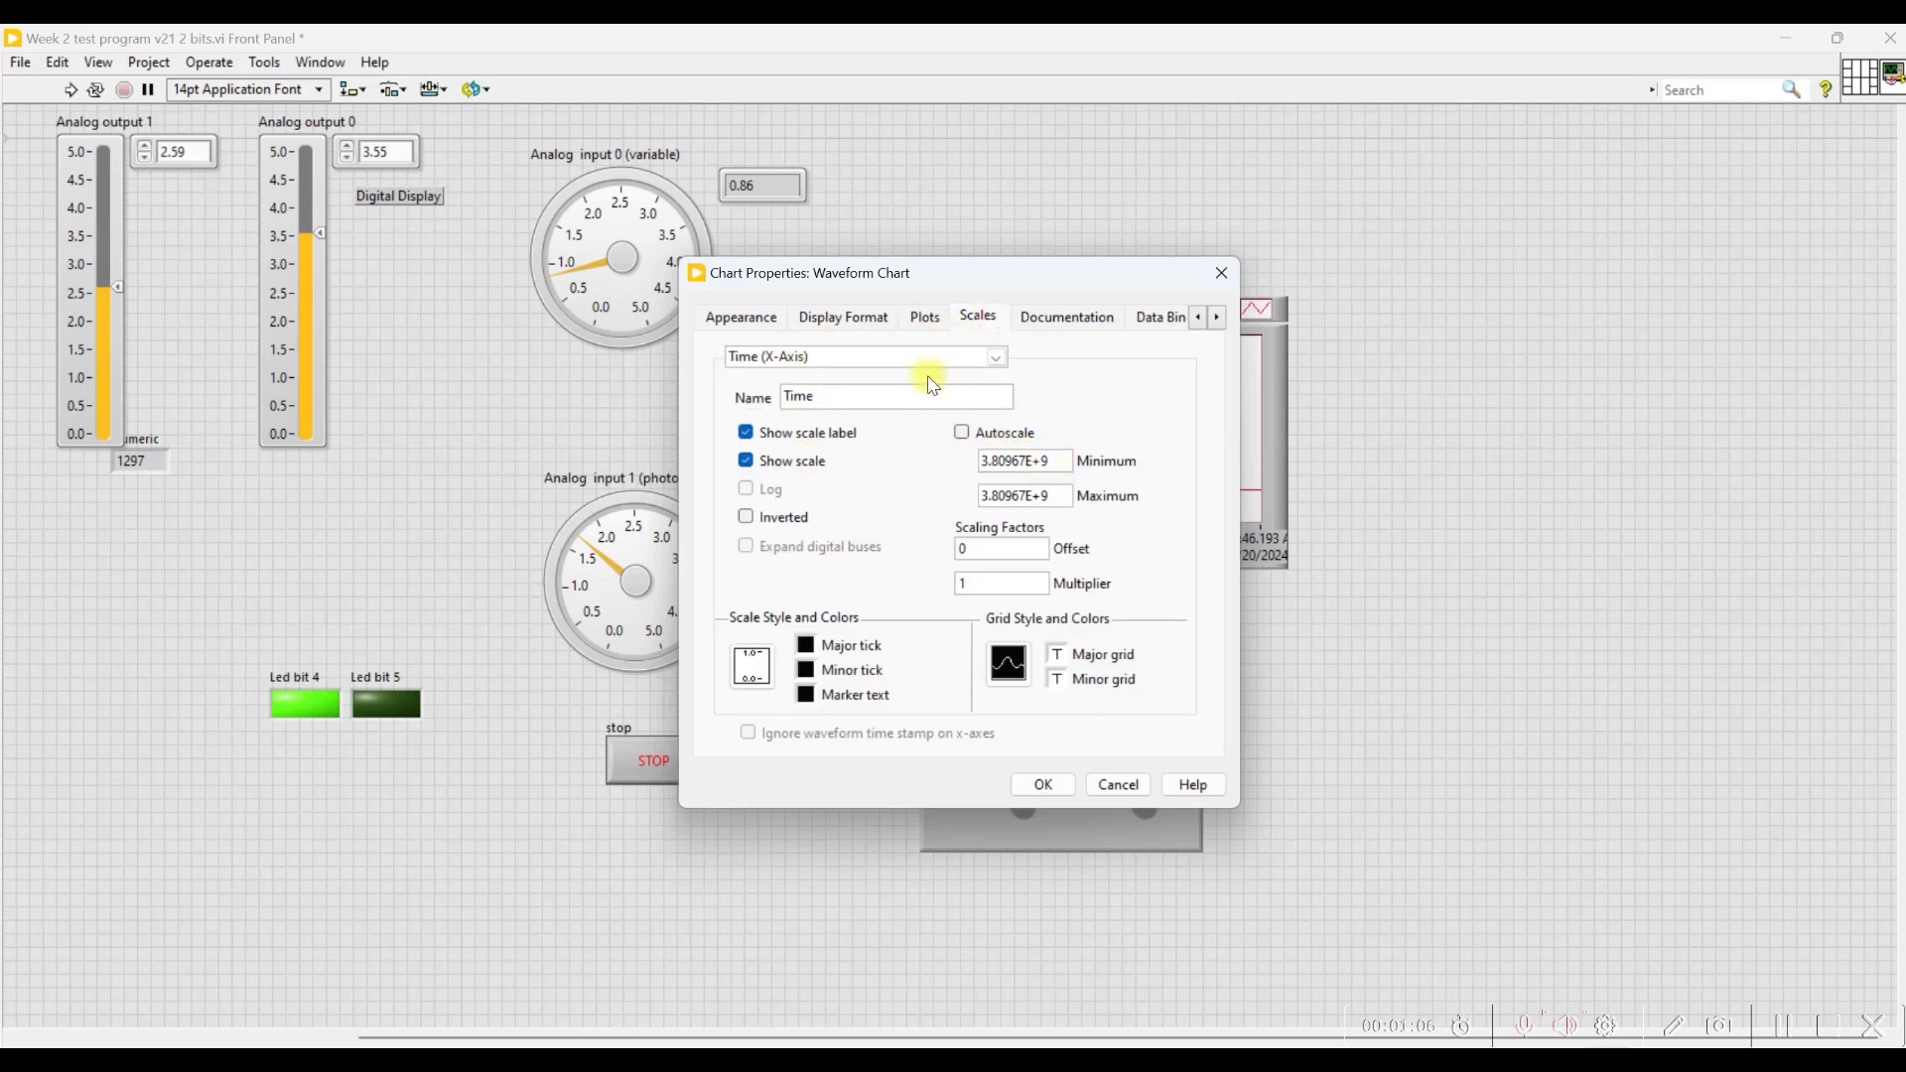
click(995, 358)
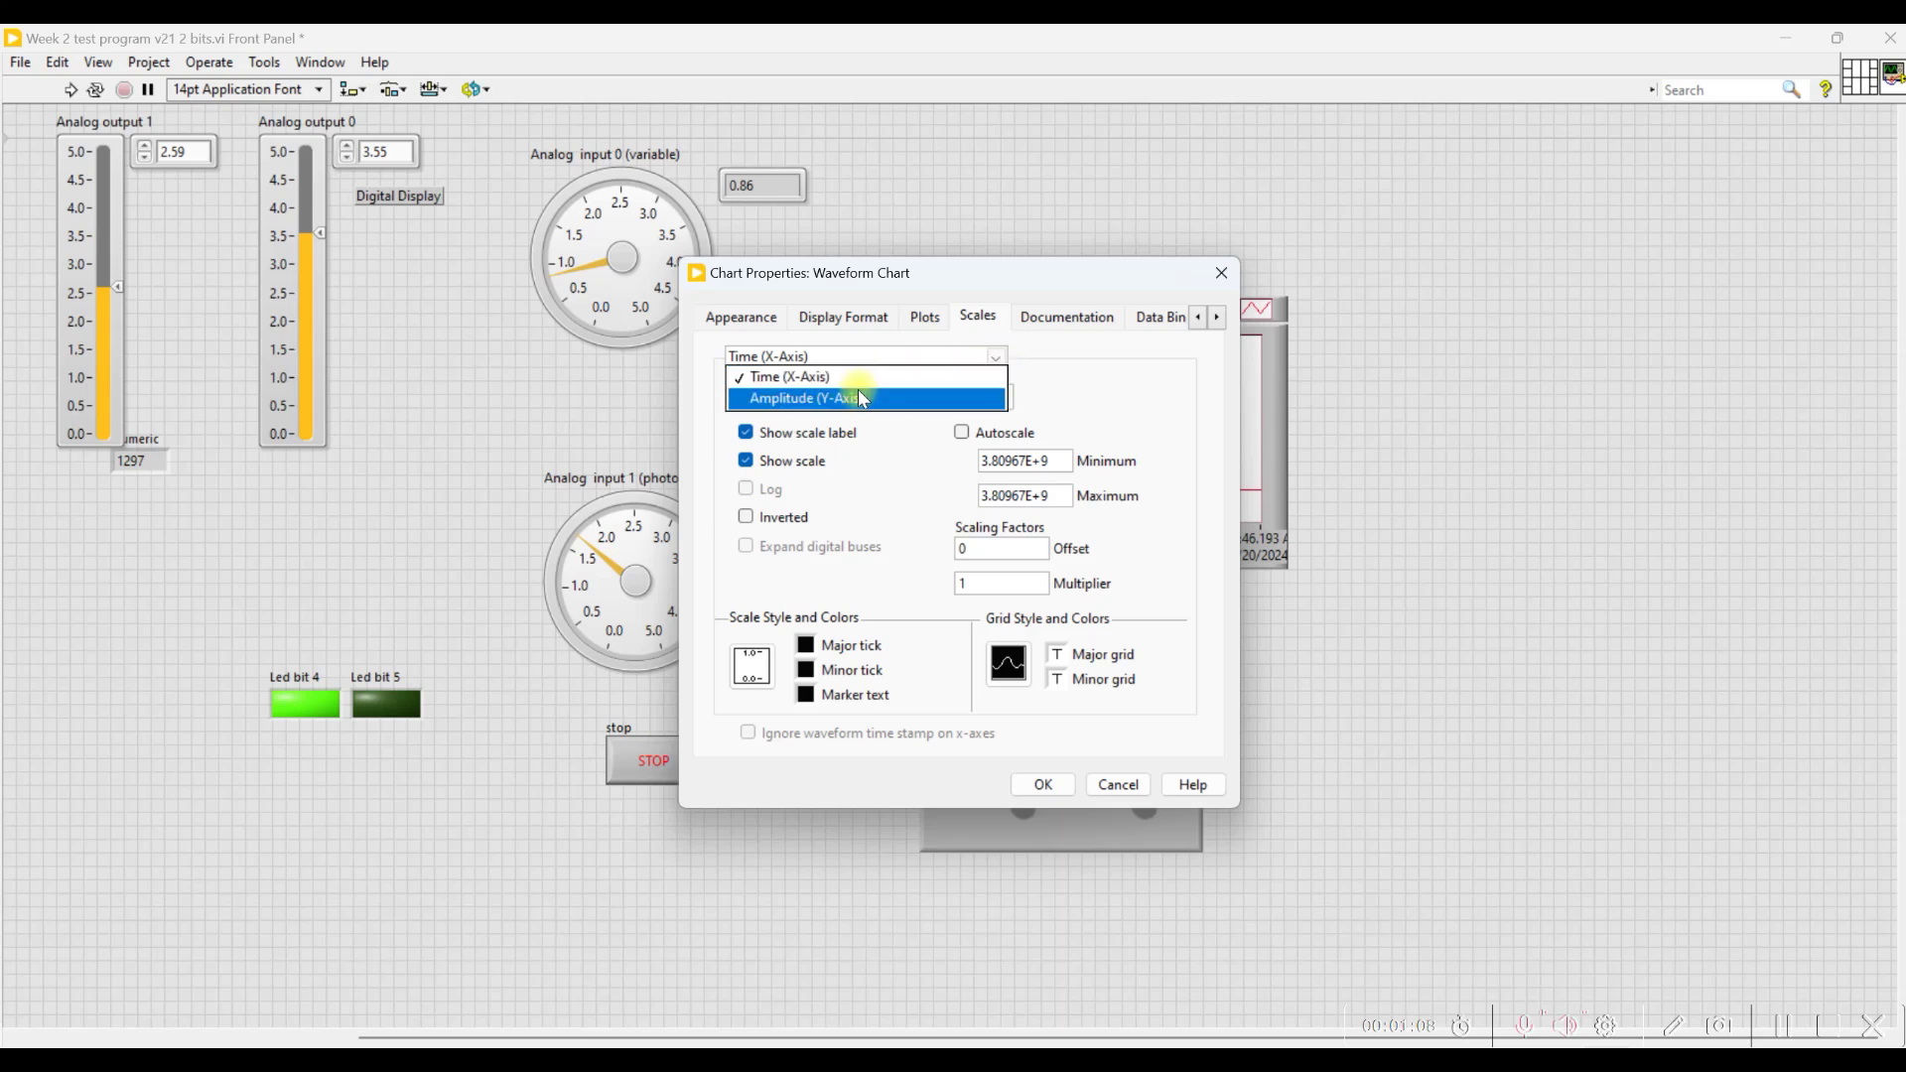
click(862, 398)
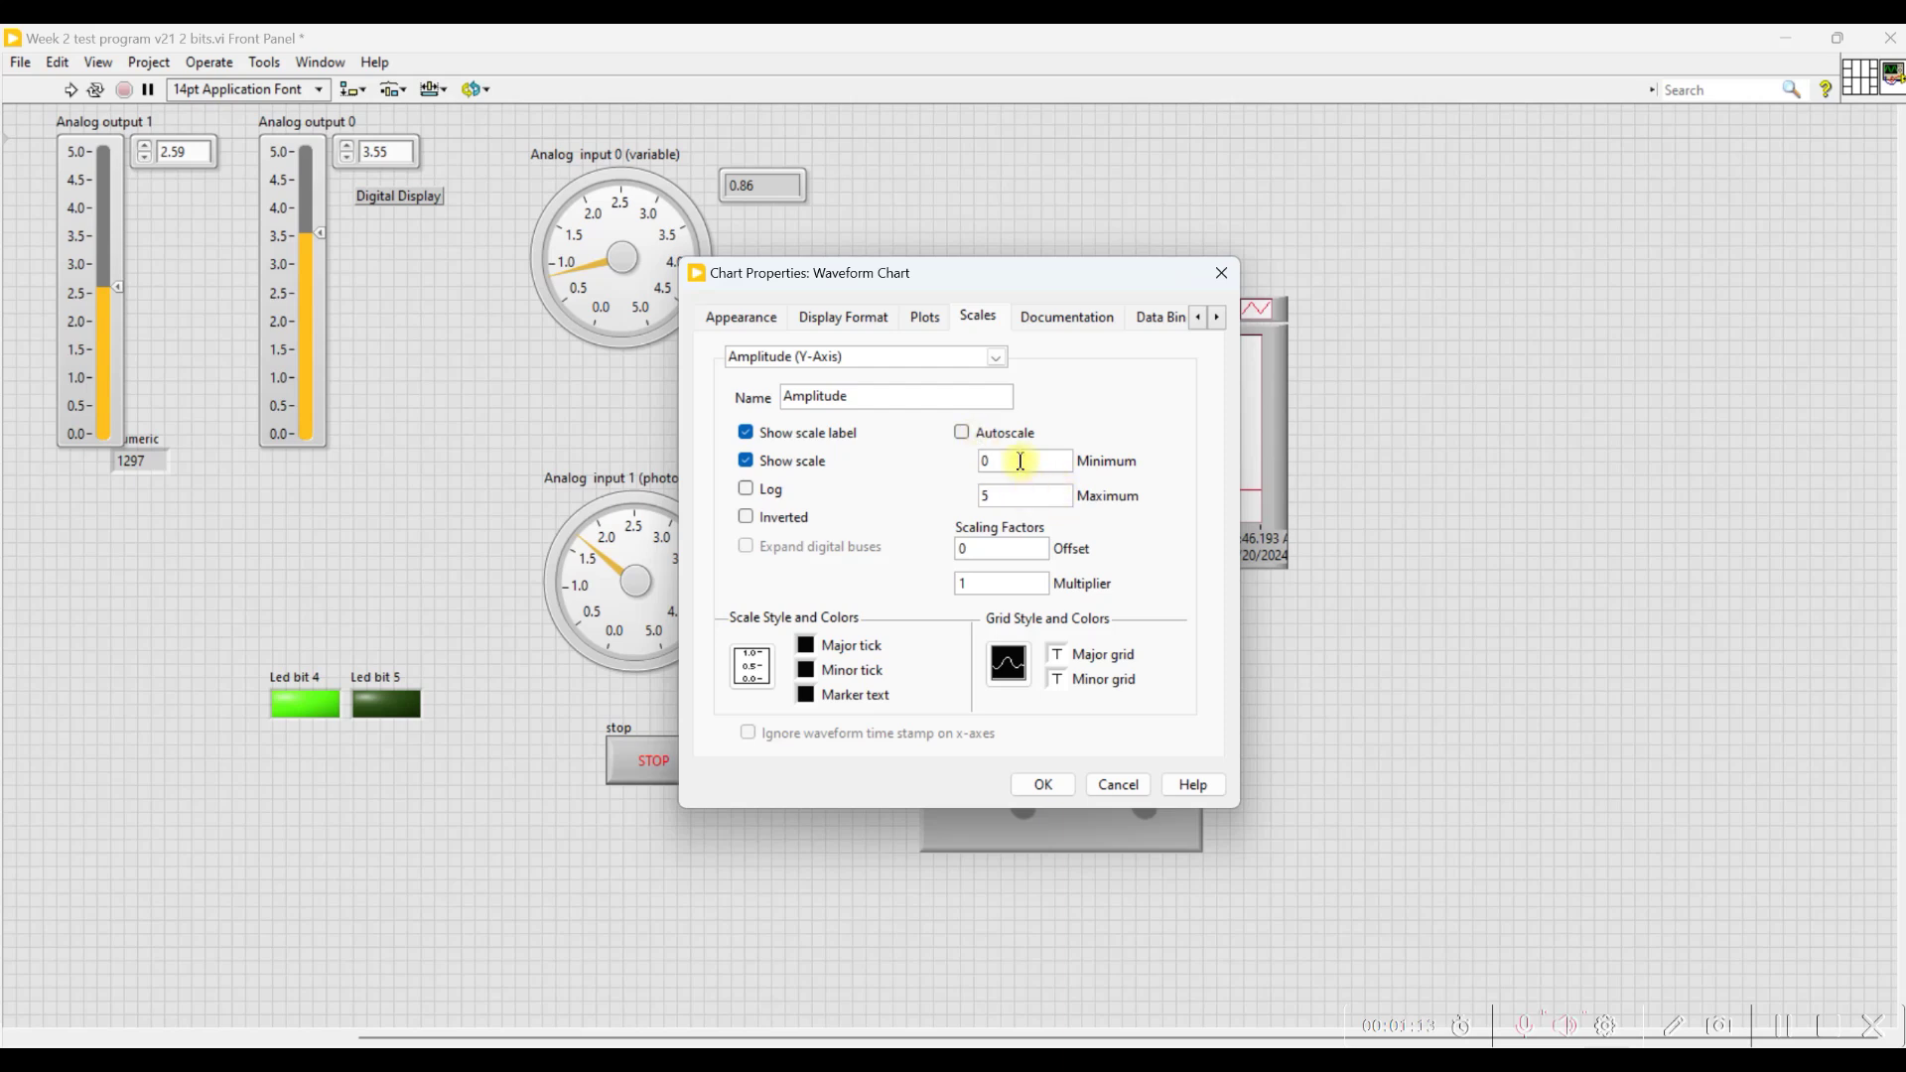
click(1038, 782)
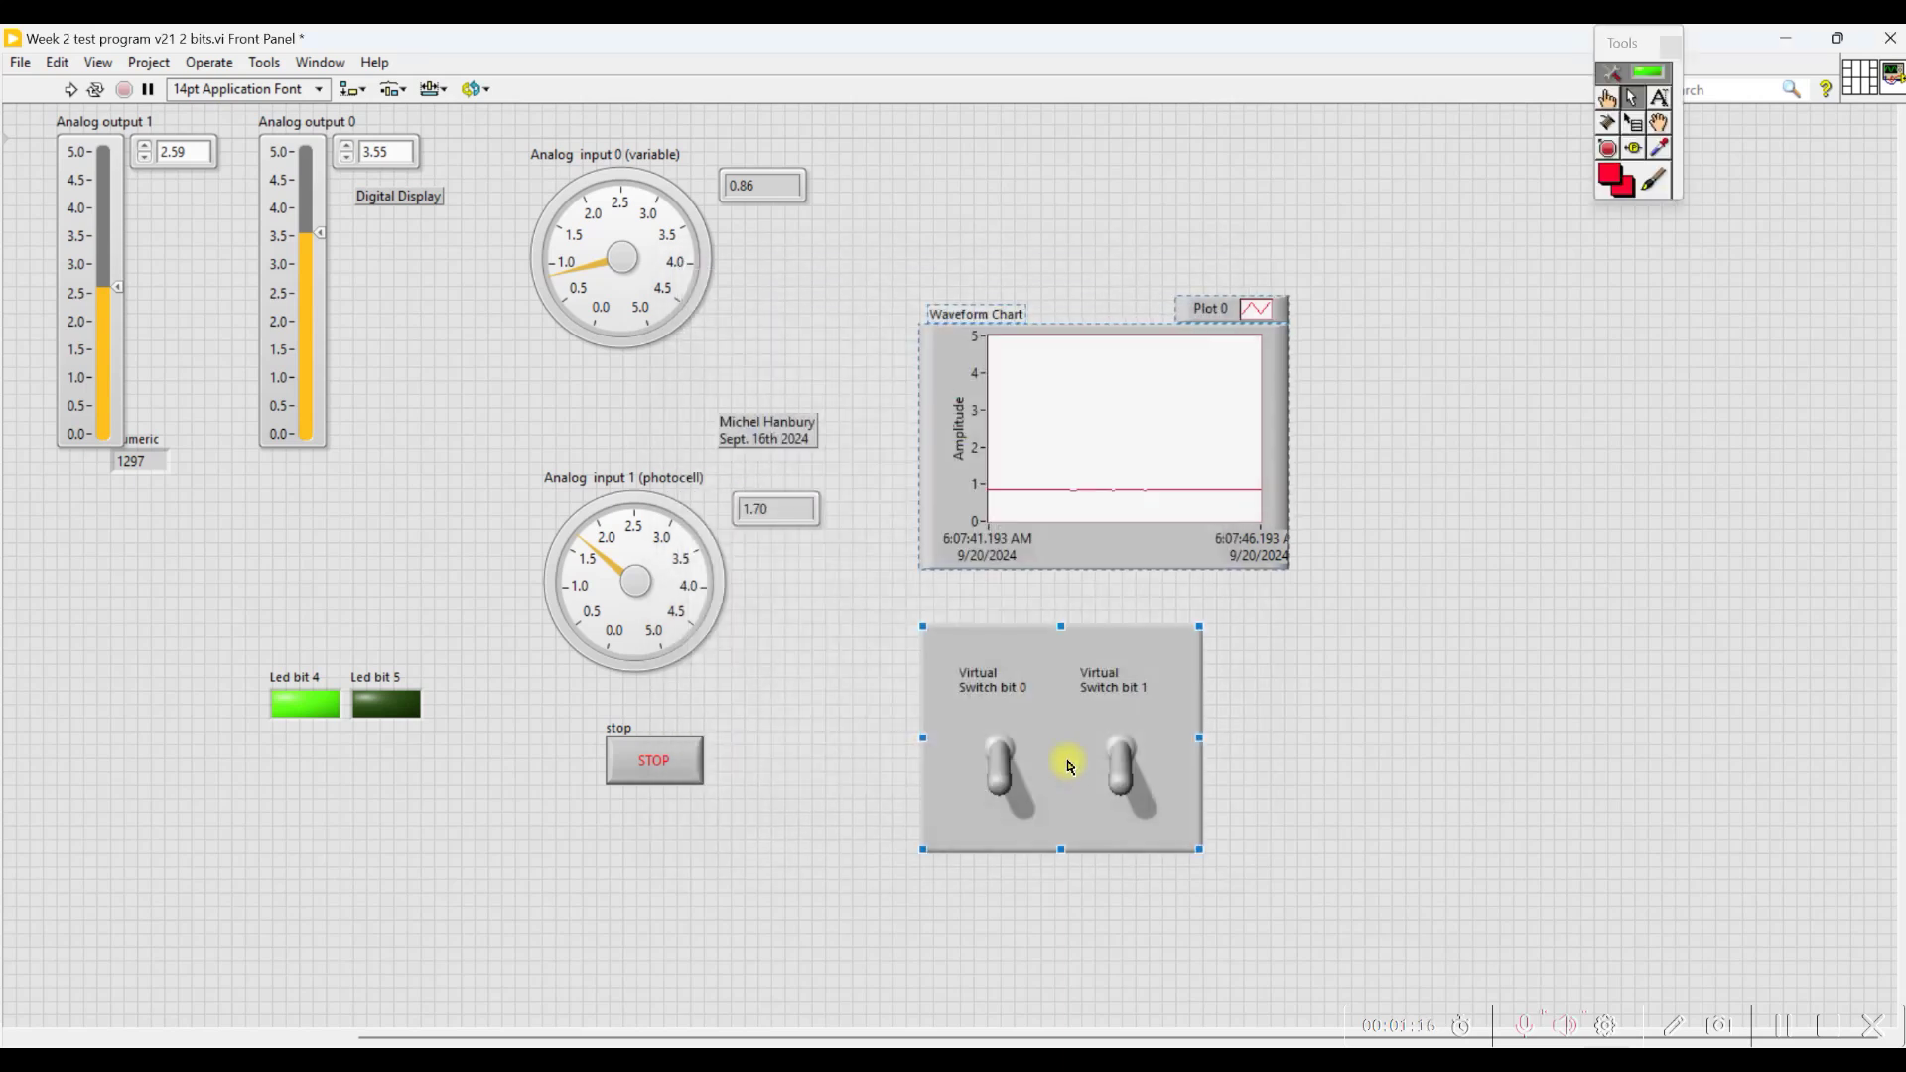
Show the chart's Digital Display, then run the VI and stop it again
right_click(1125, 423)
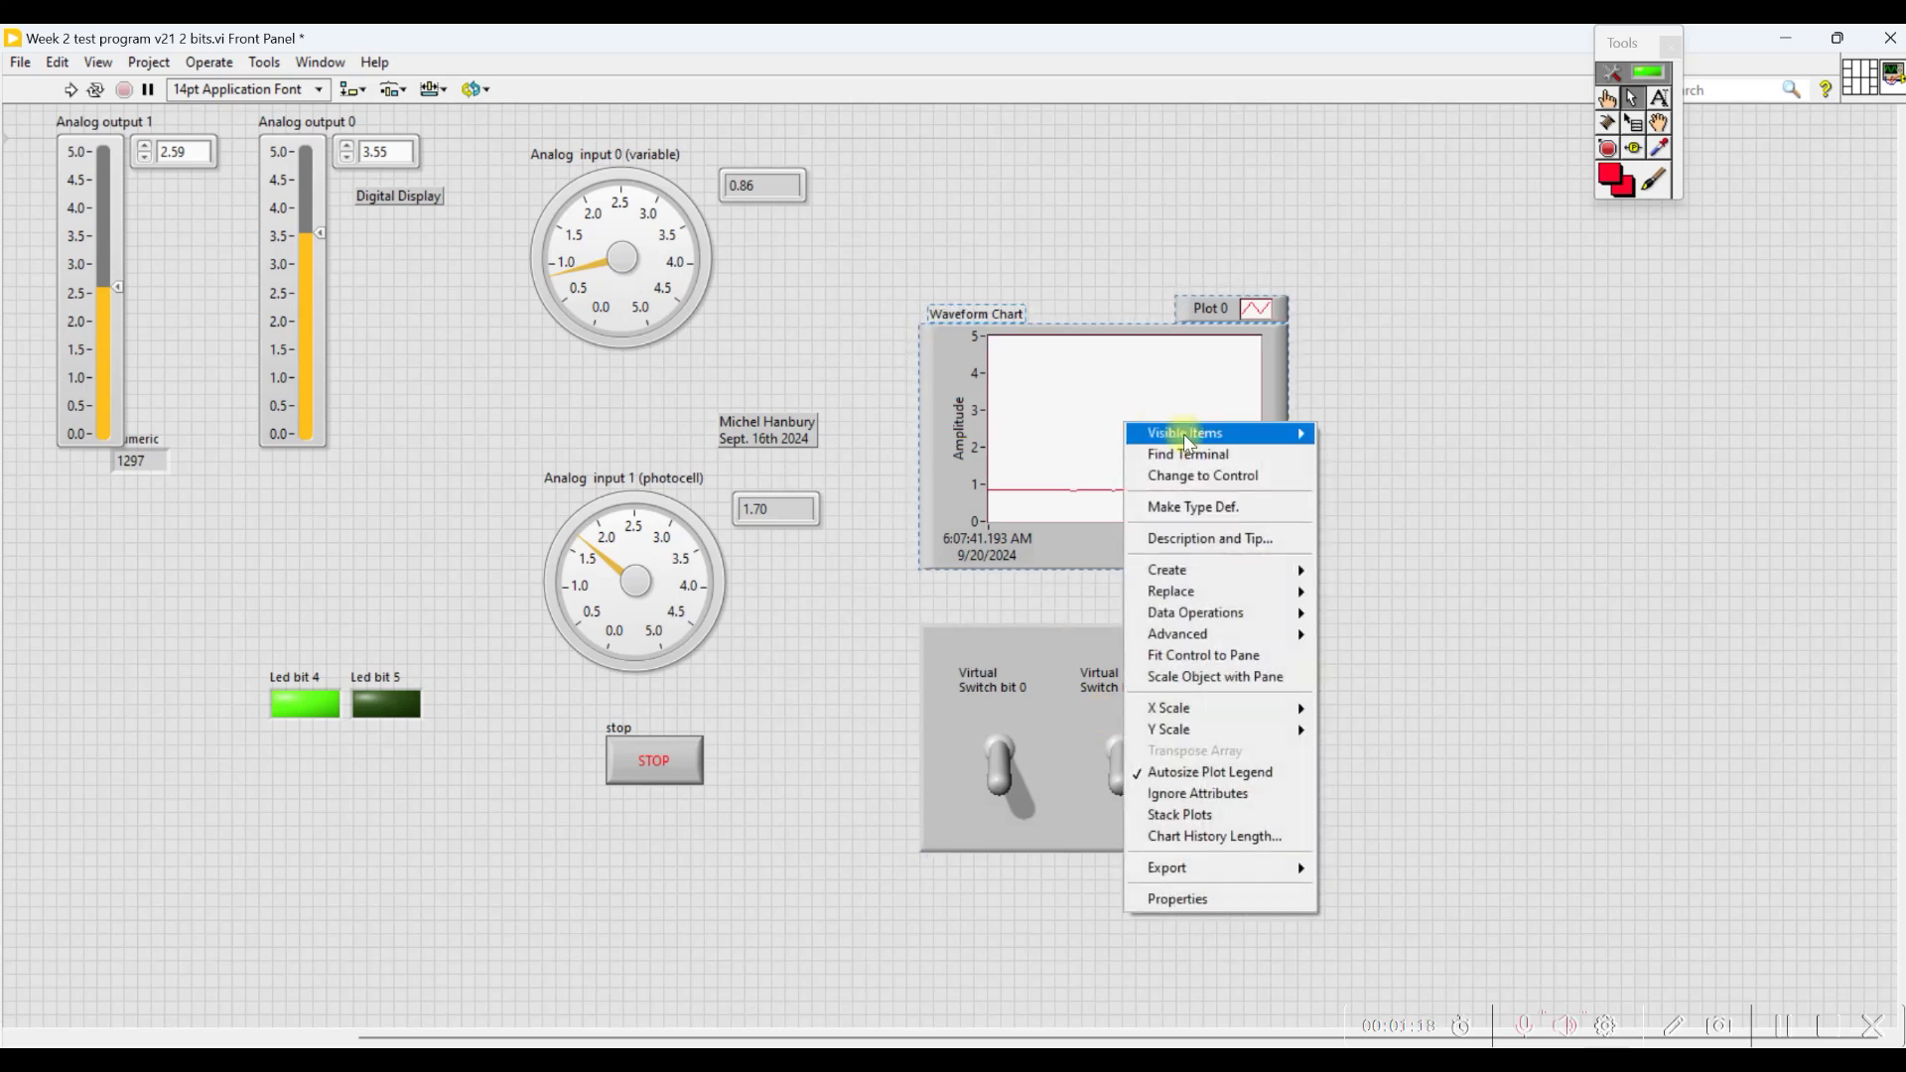
mouse_move(1188, 438)
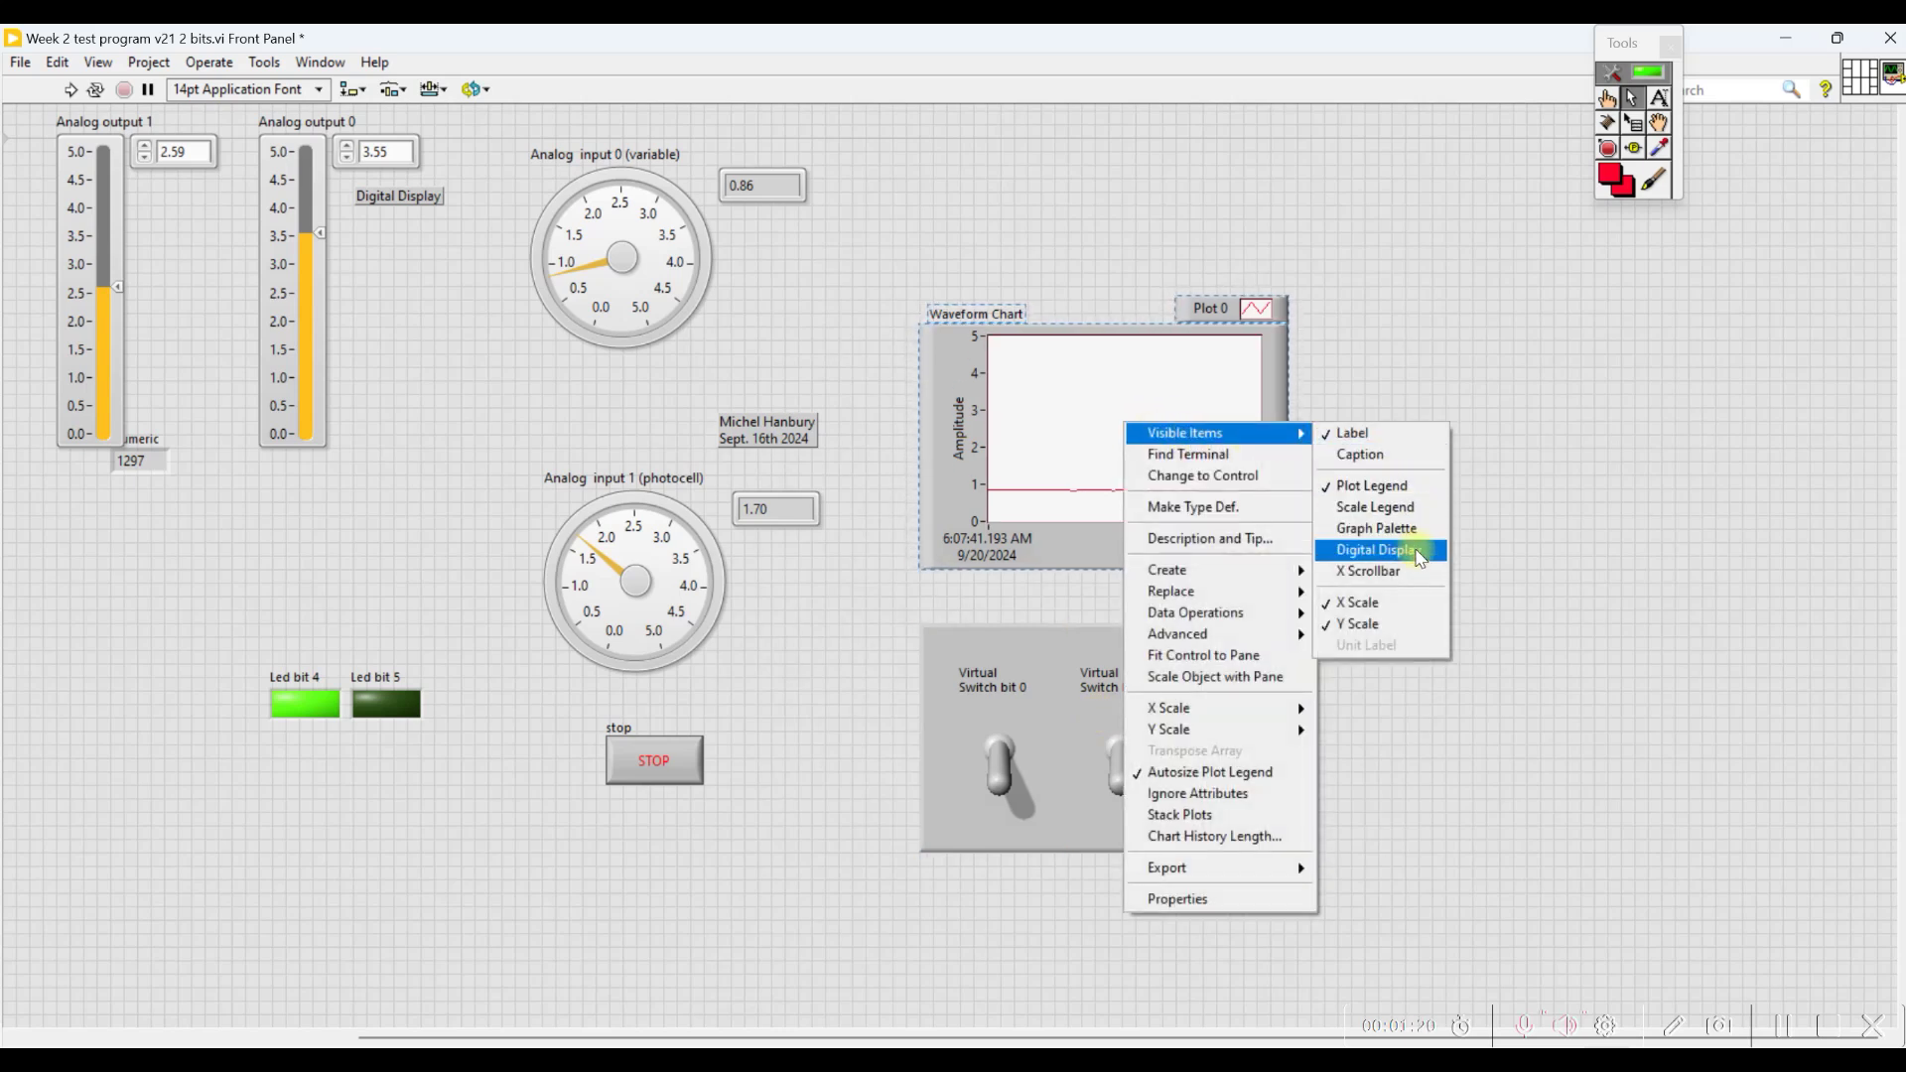
click(1420, 557)
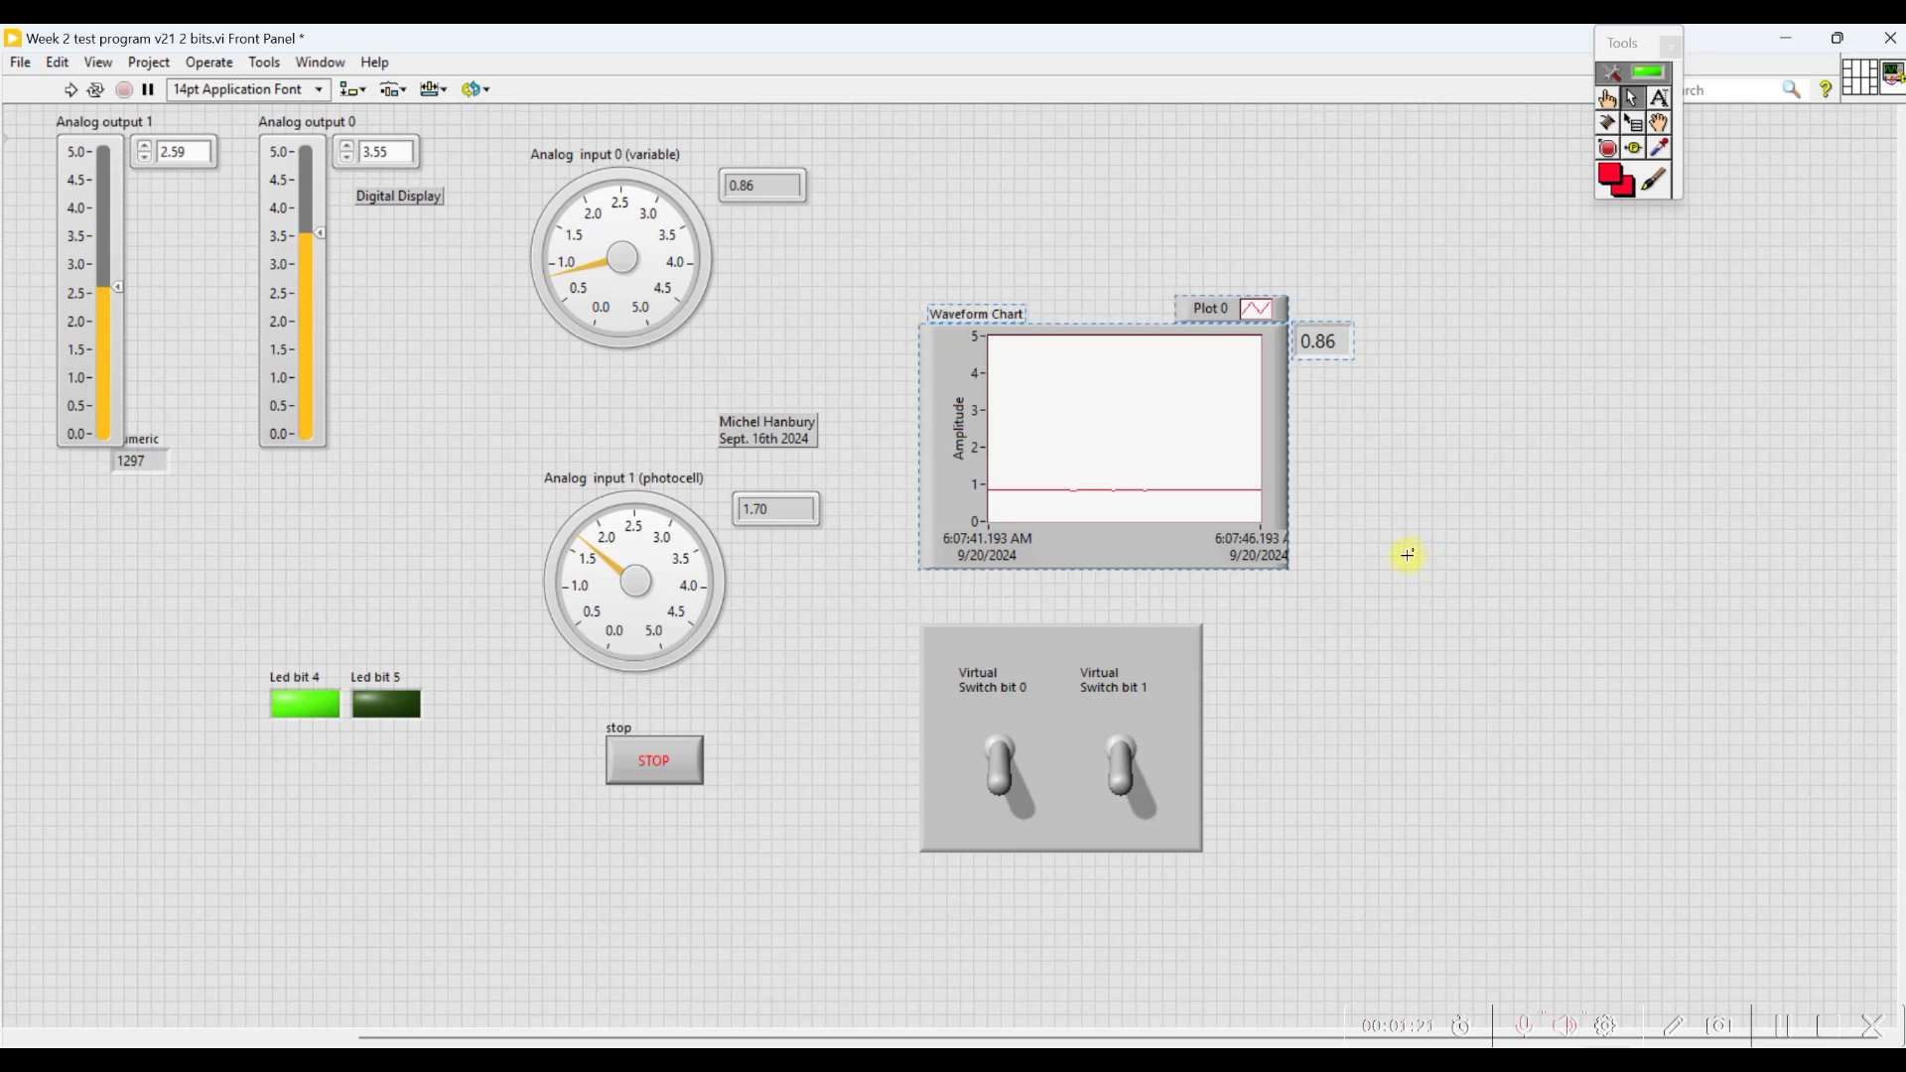
click(72, 91)
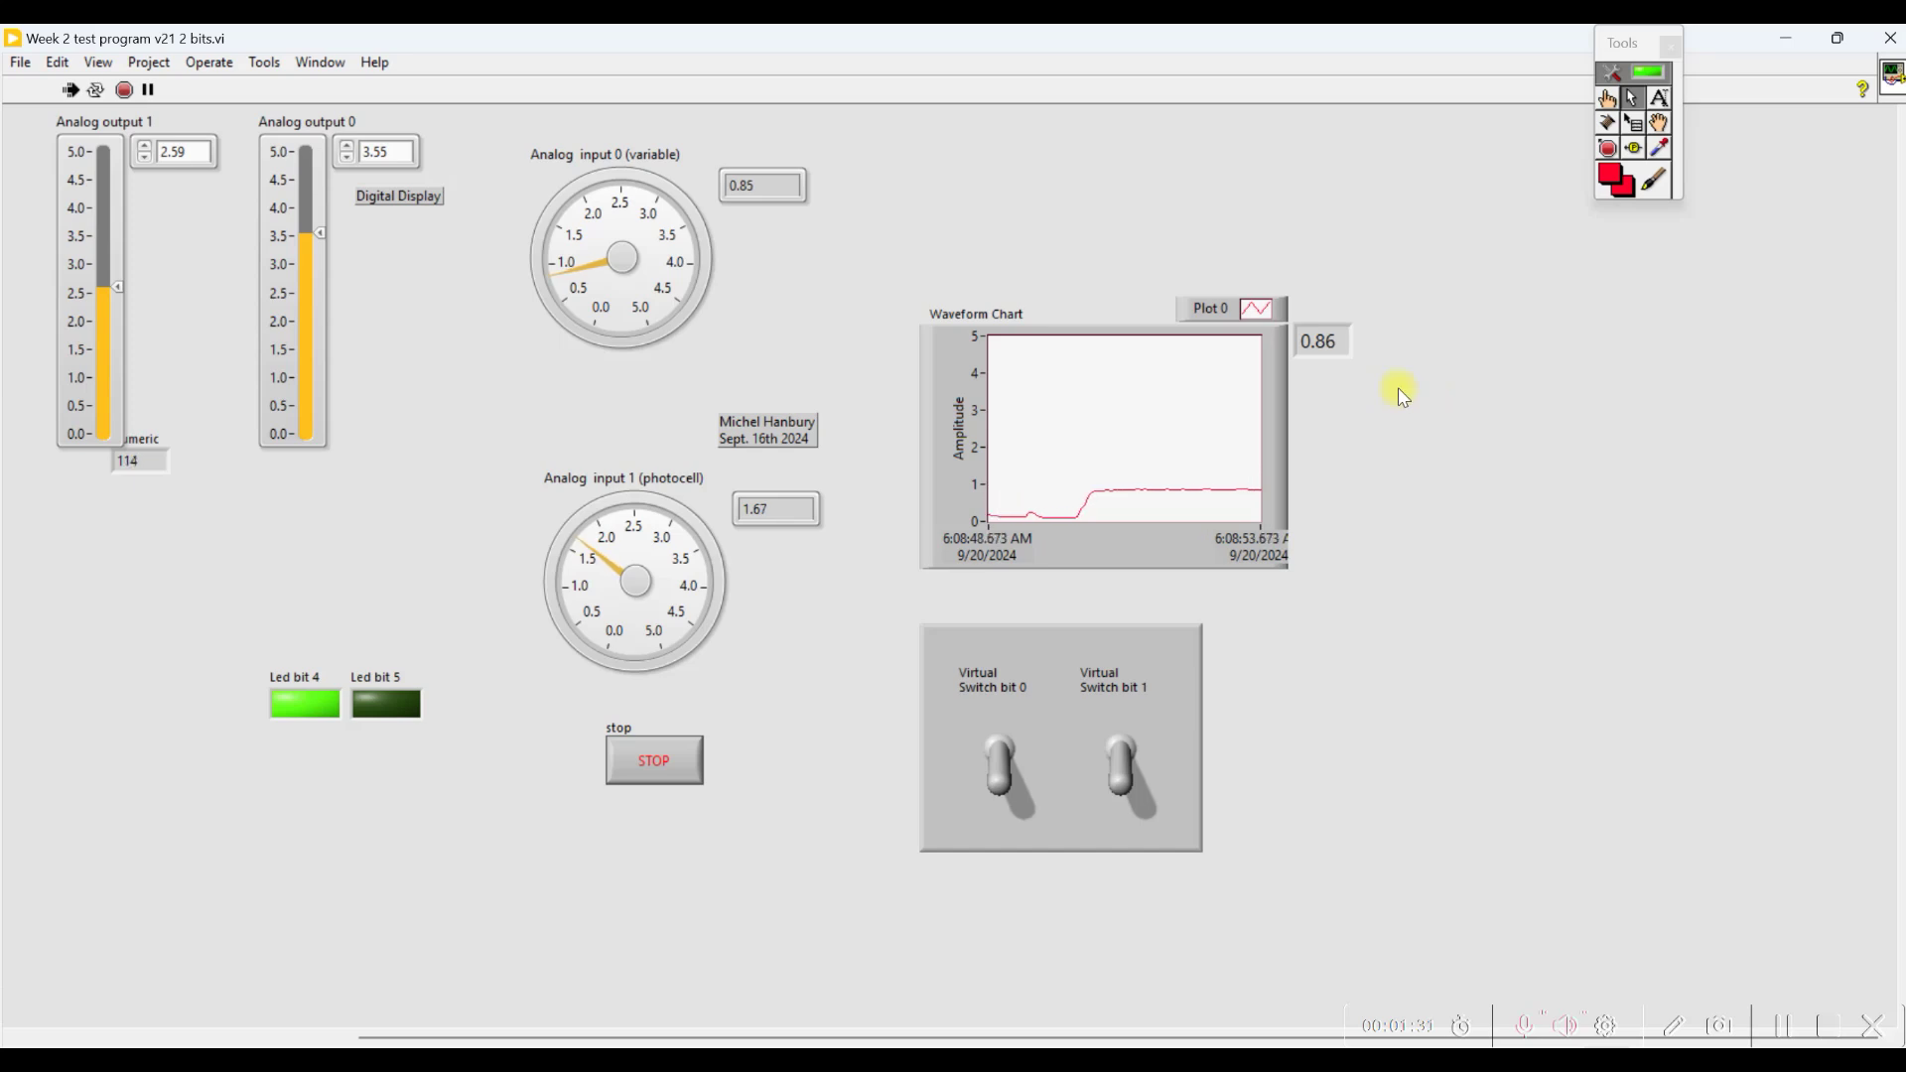
click(1827, 1025)
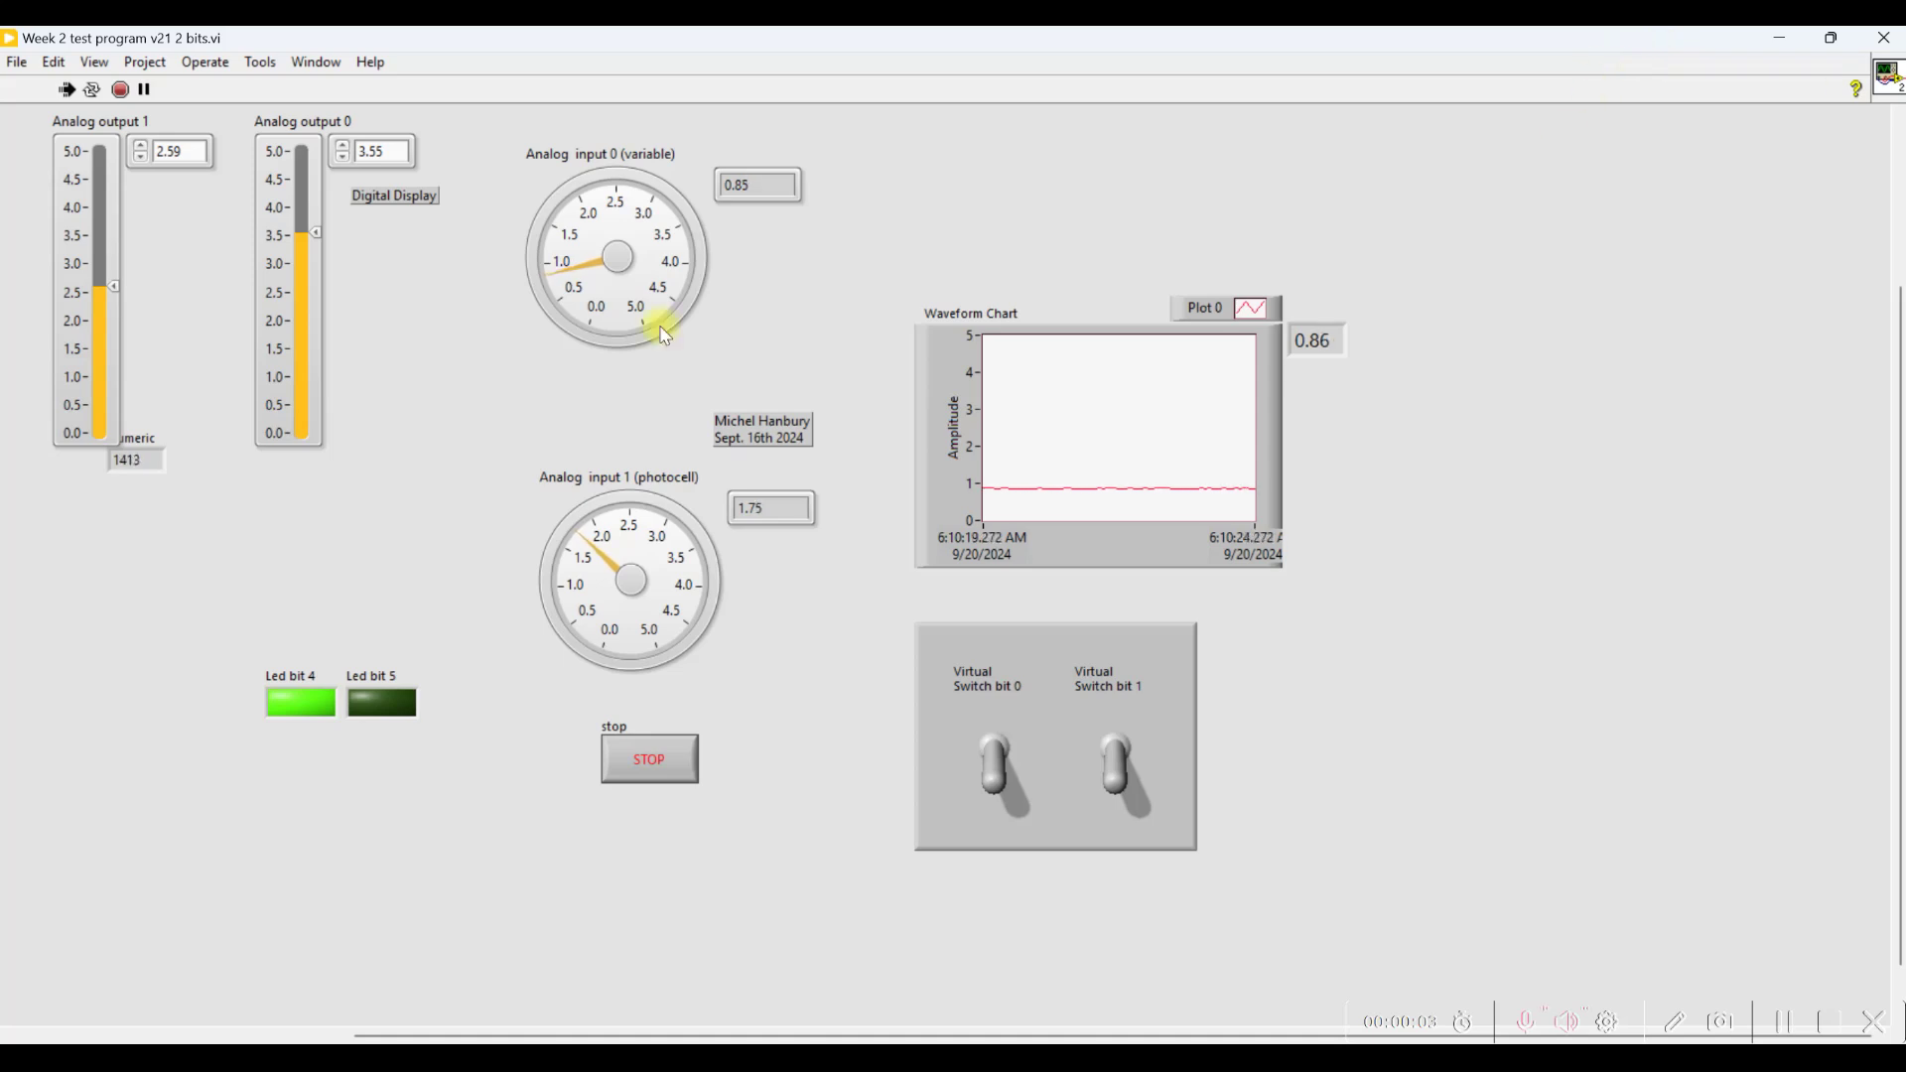
click(120, 89)
Make Led bit 4 red when on and bright blue when off, then run the VI
click(294, 712)
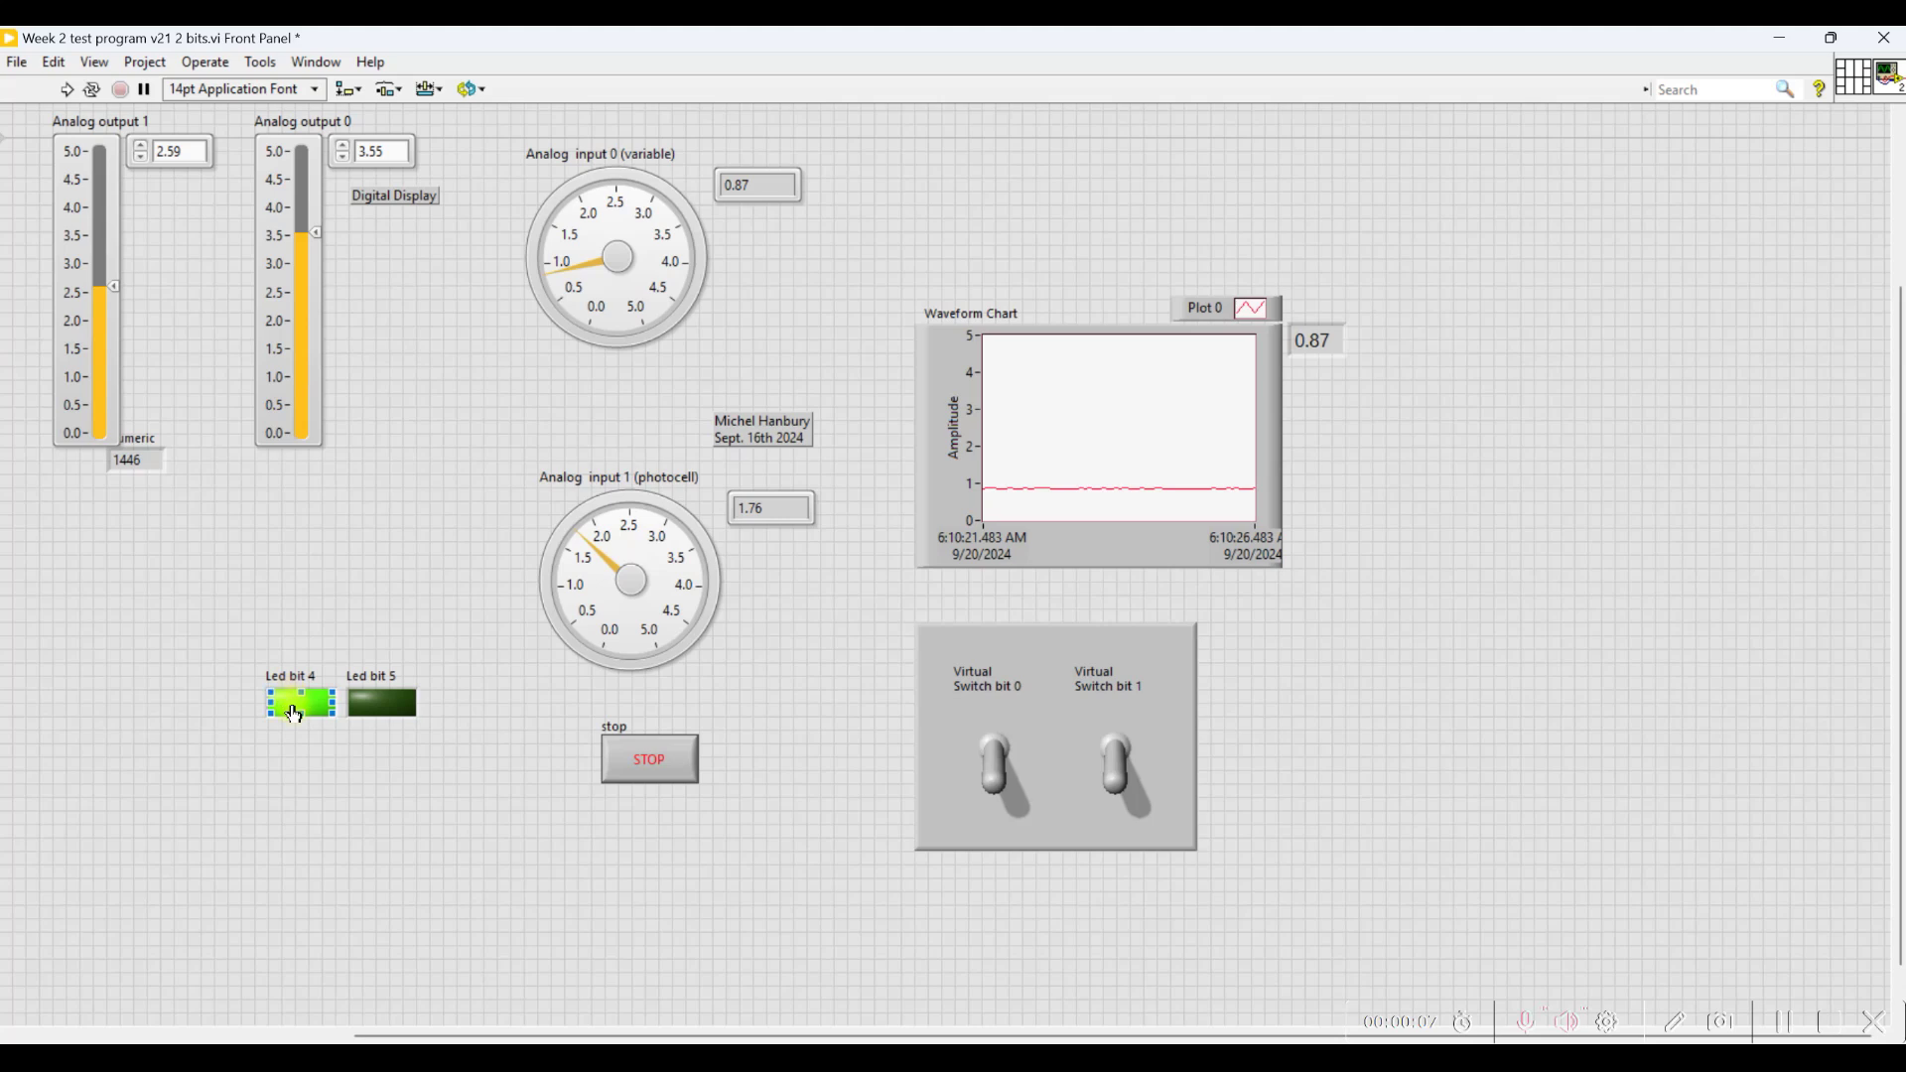
right_click(294, 711)
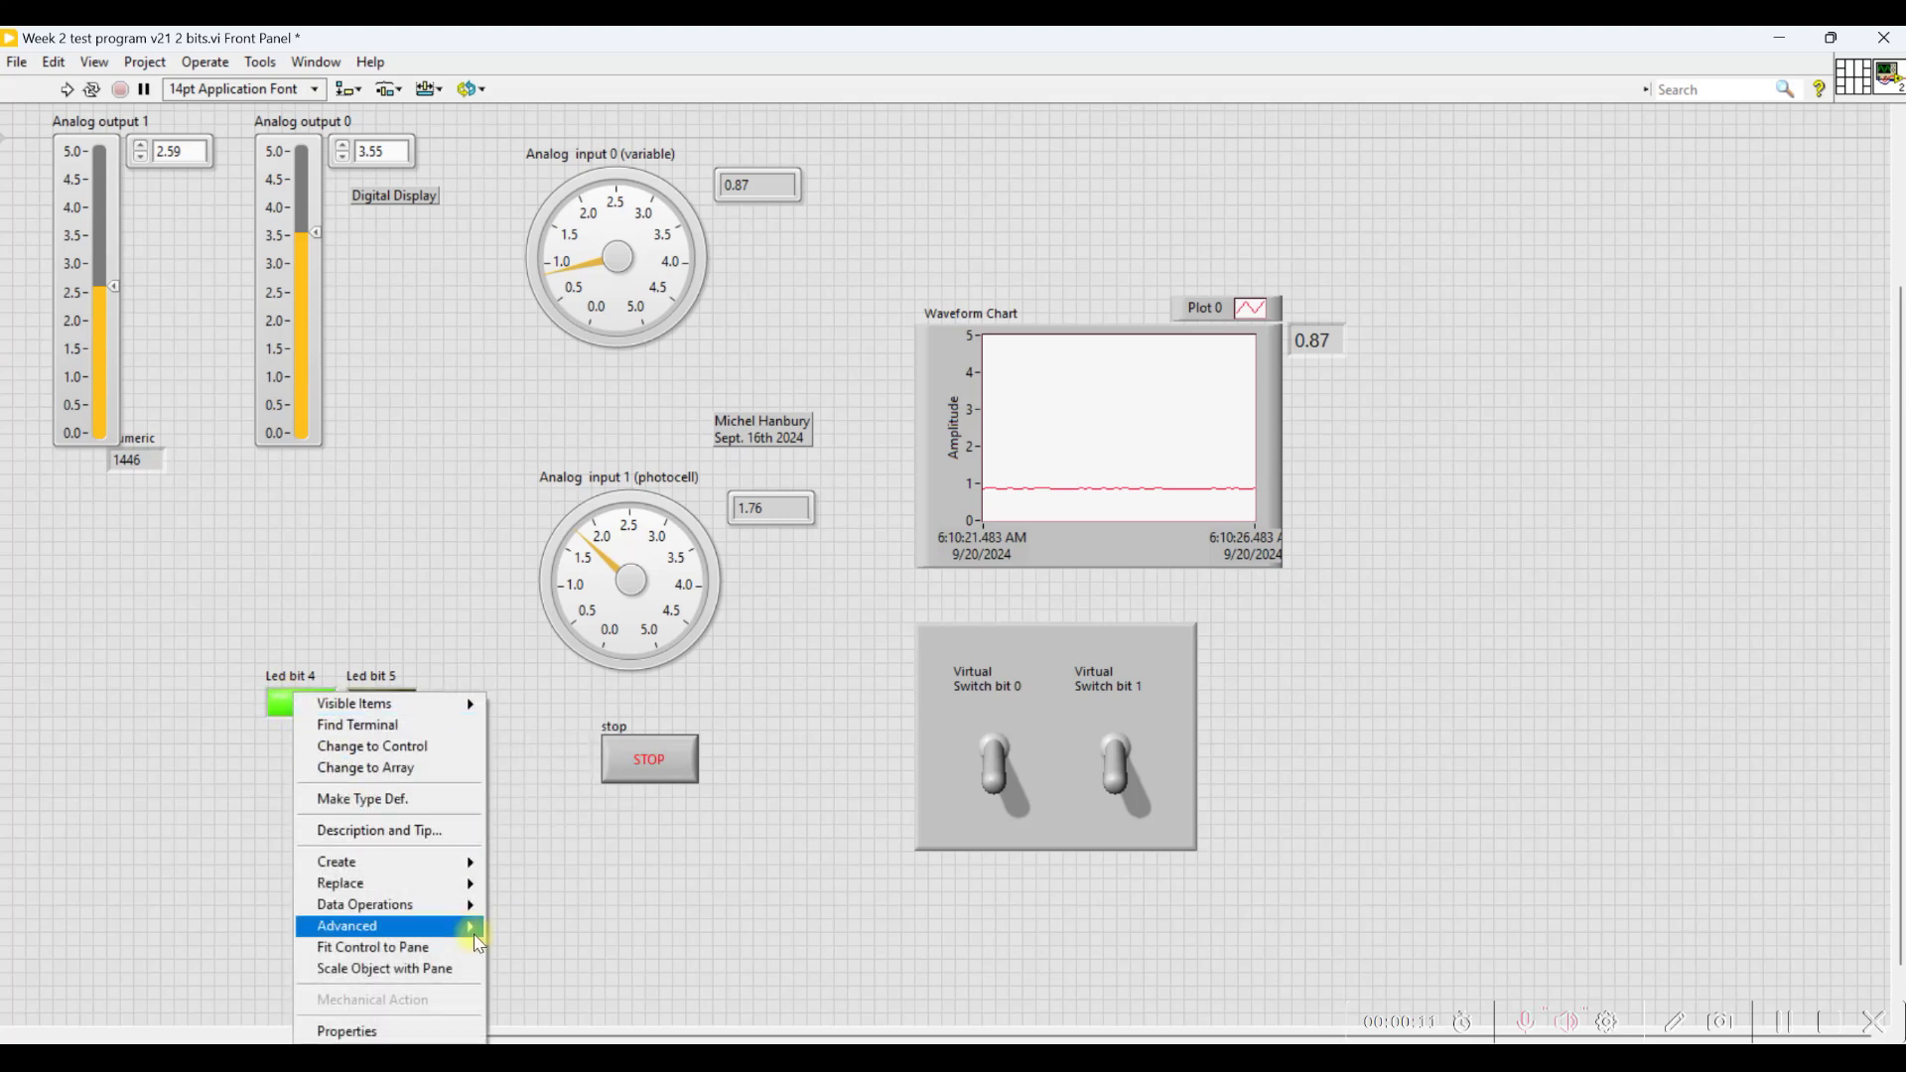
click(425, 1030)
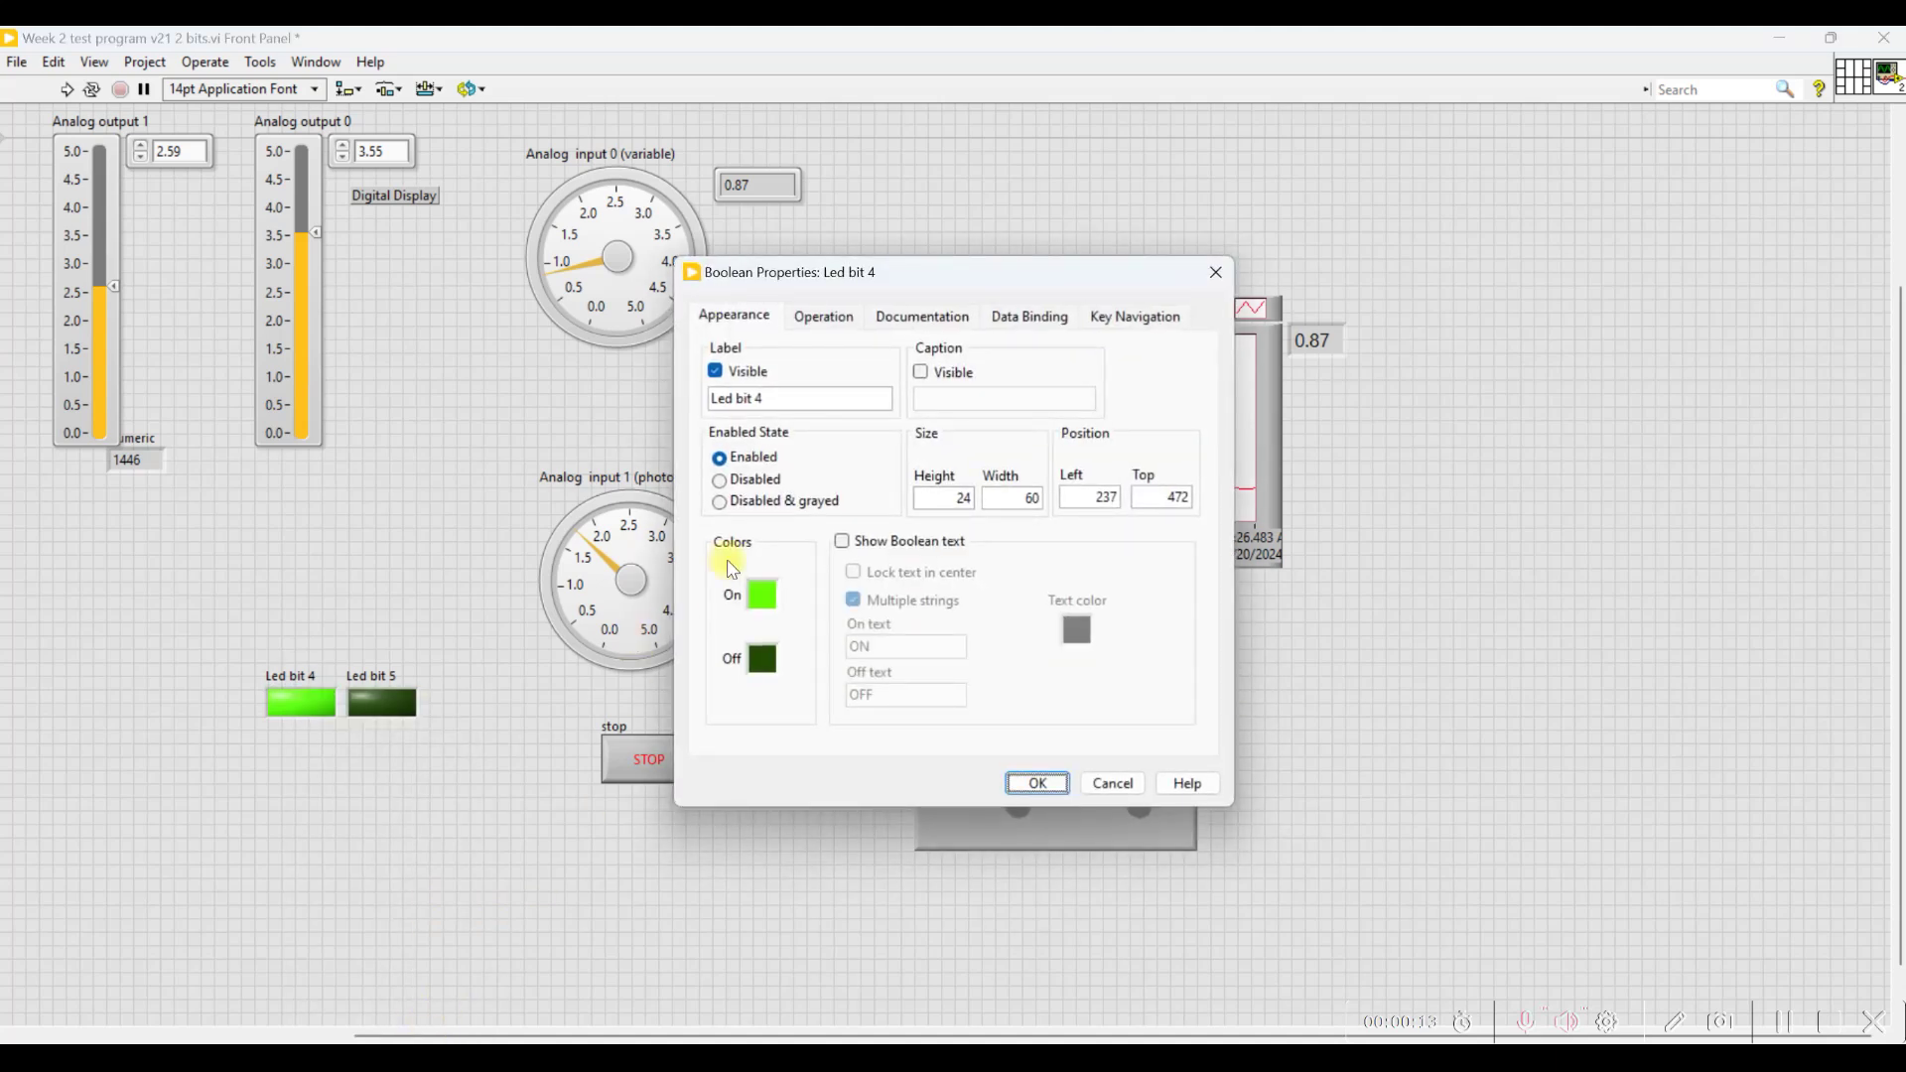
click(761, 596)
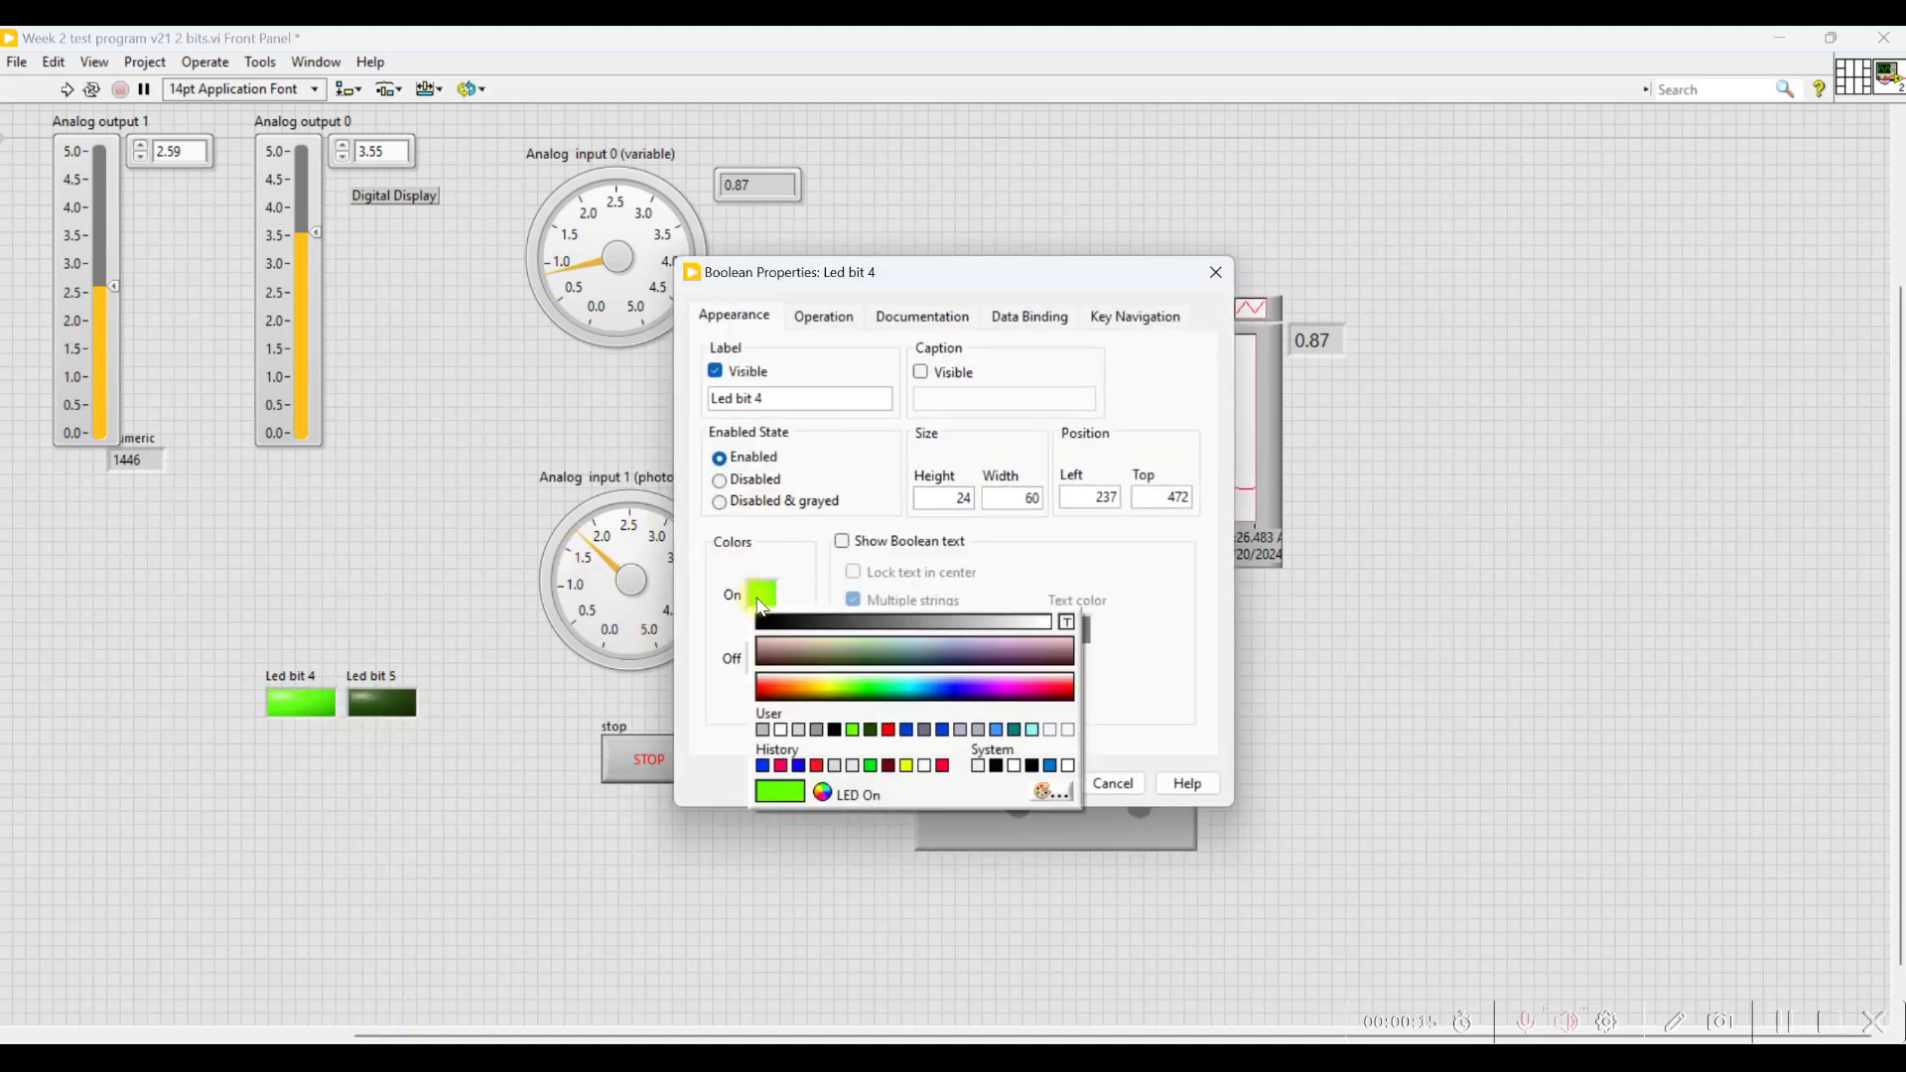
click(918, 779)
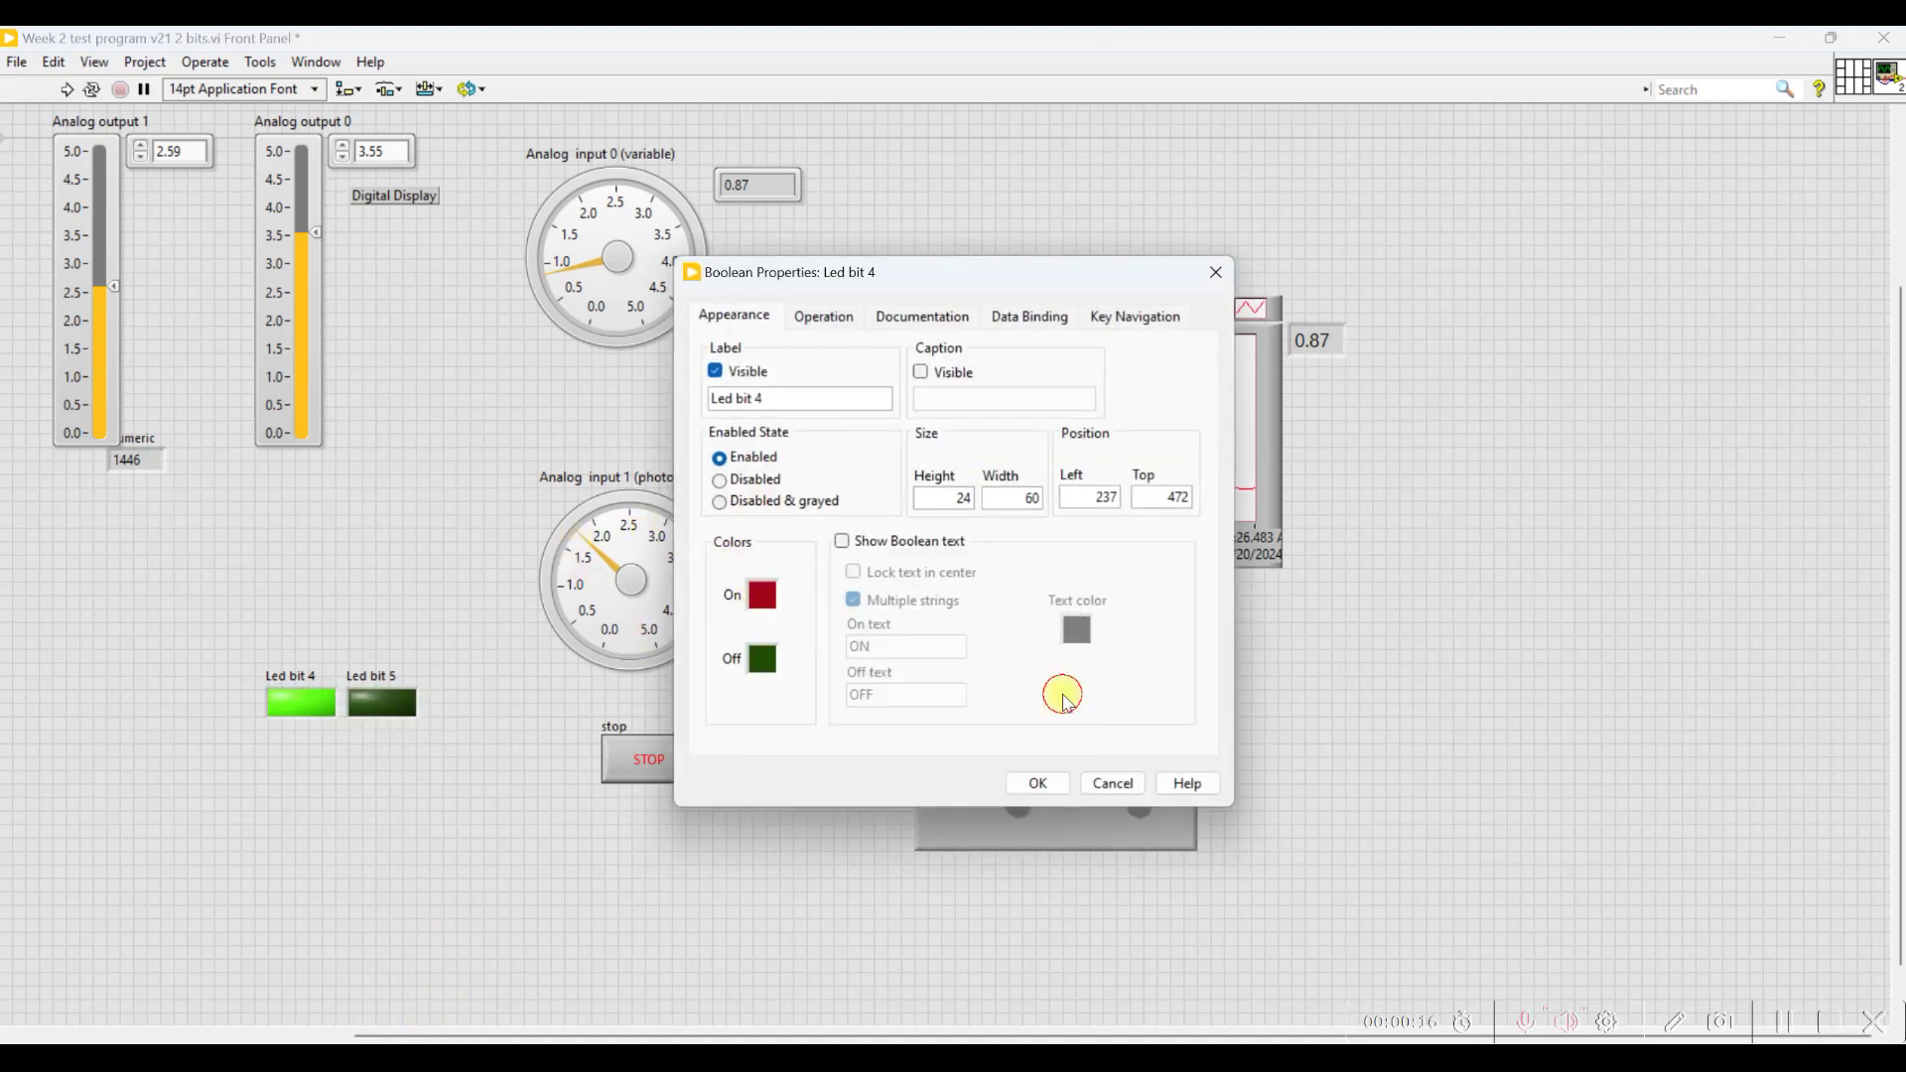
click(763, 663)
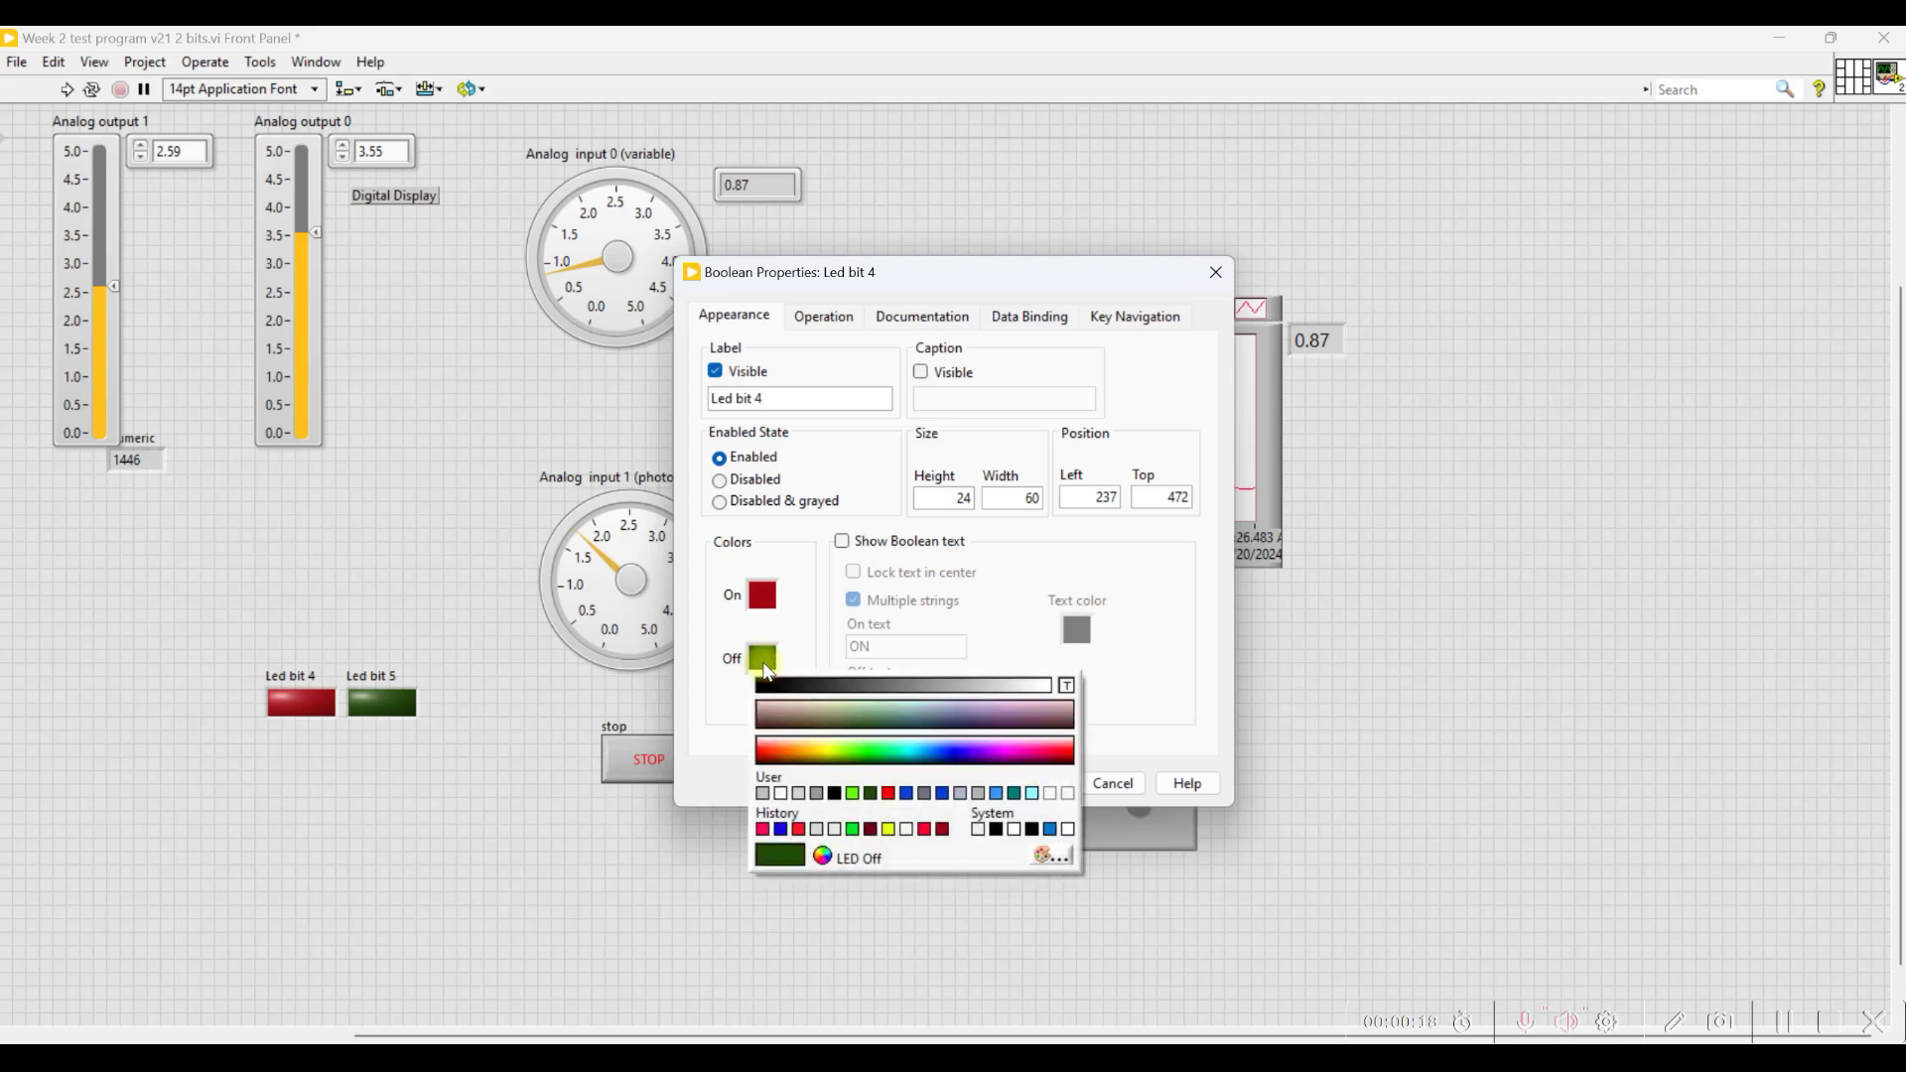
click(967, 763)
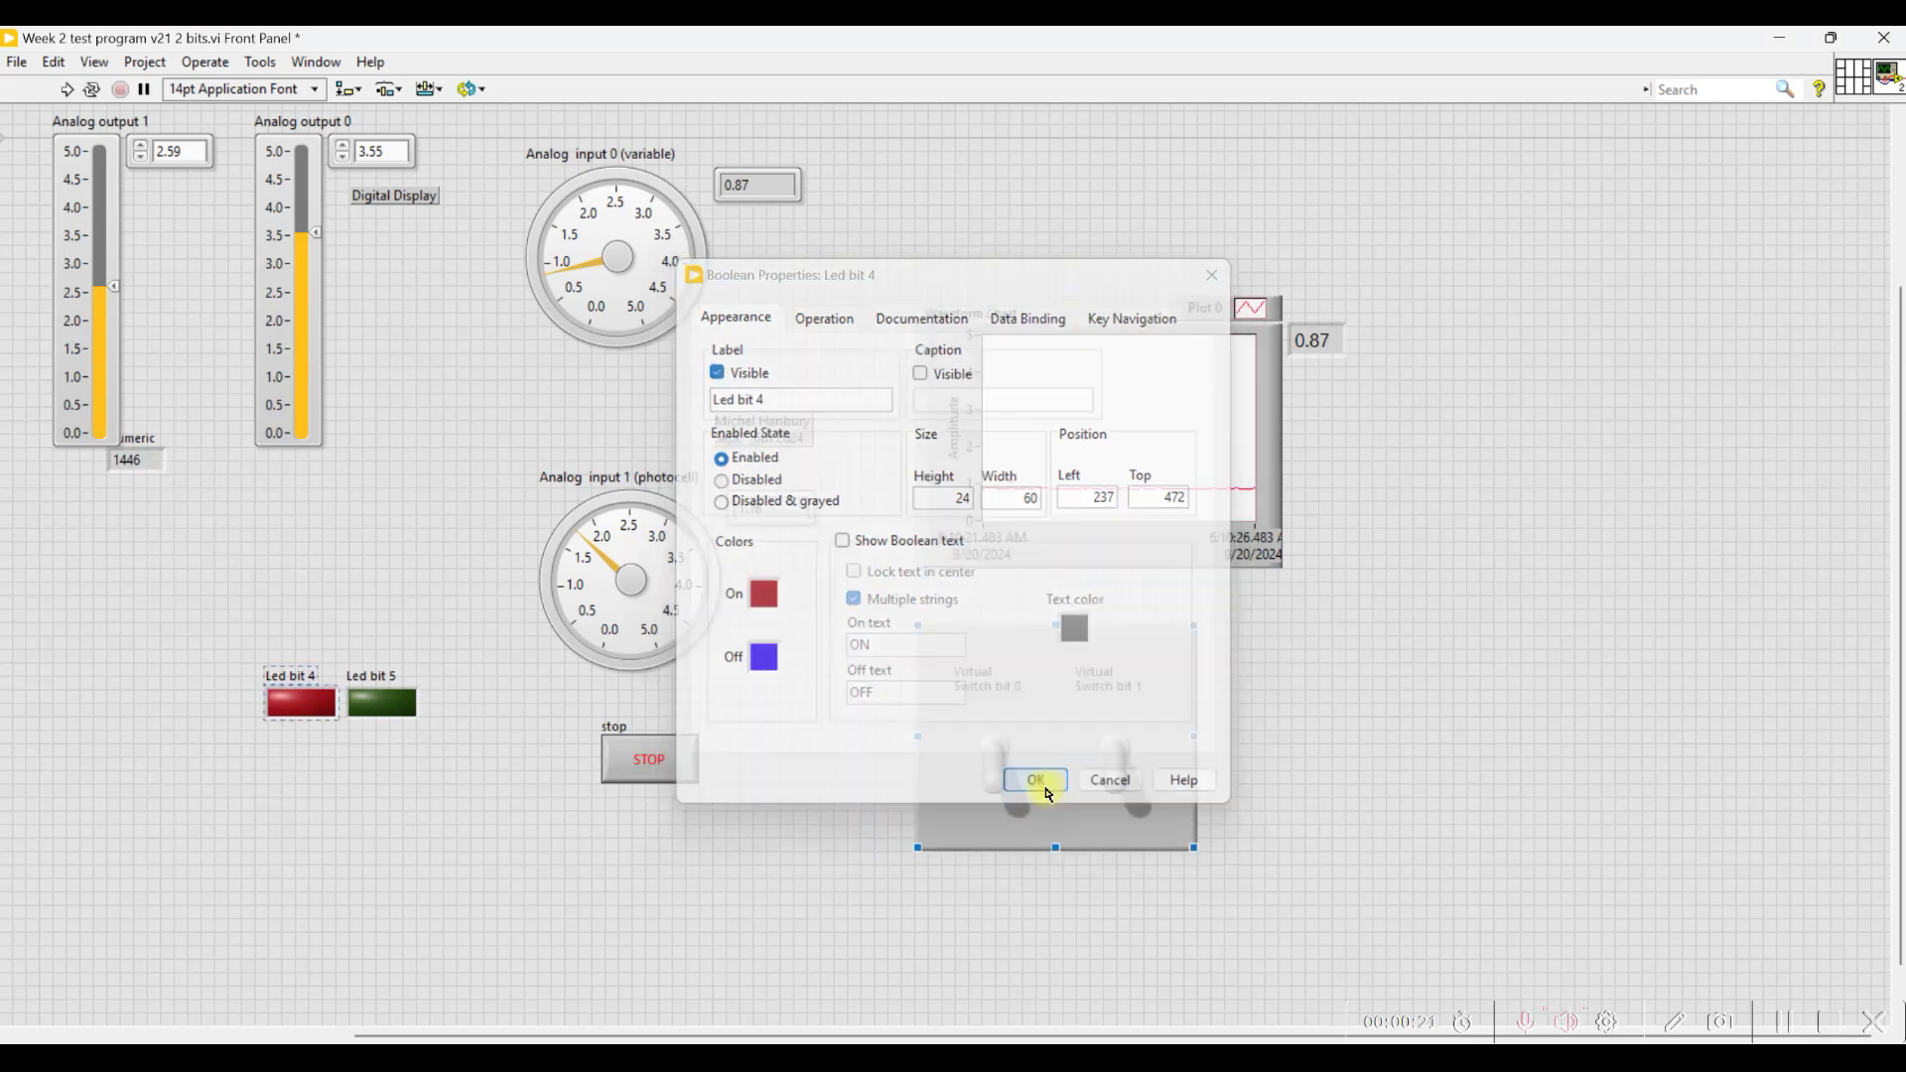
click(70, 89)
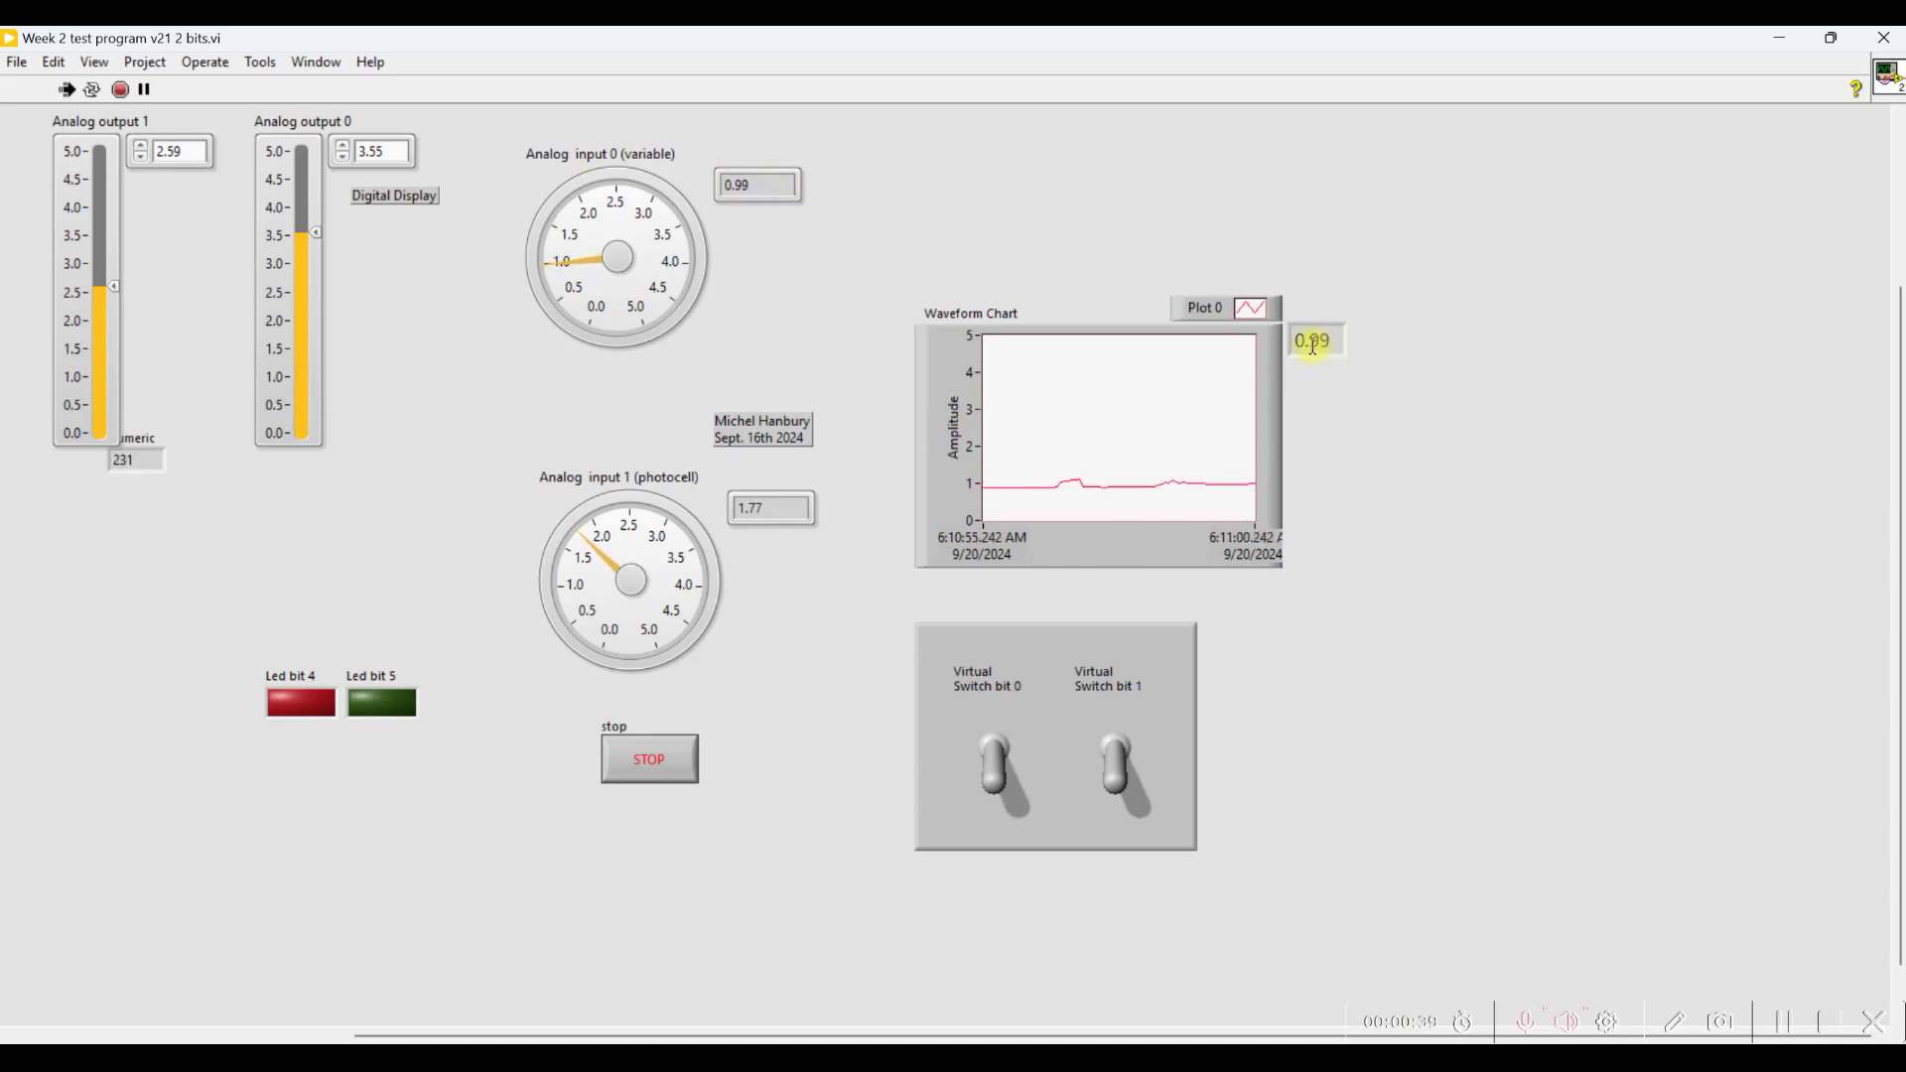
Stop the VI and widen the chart's 0.89 digital readout to the right
click(120, 90)
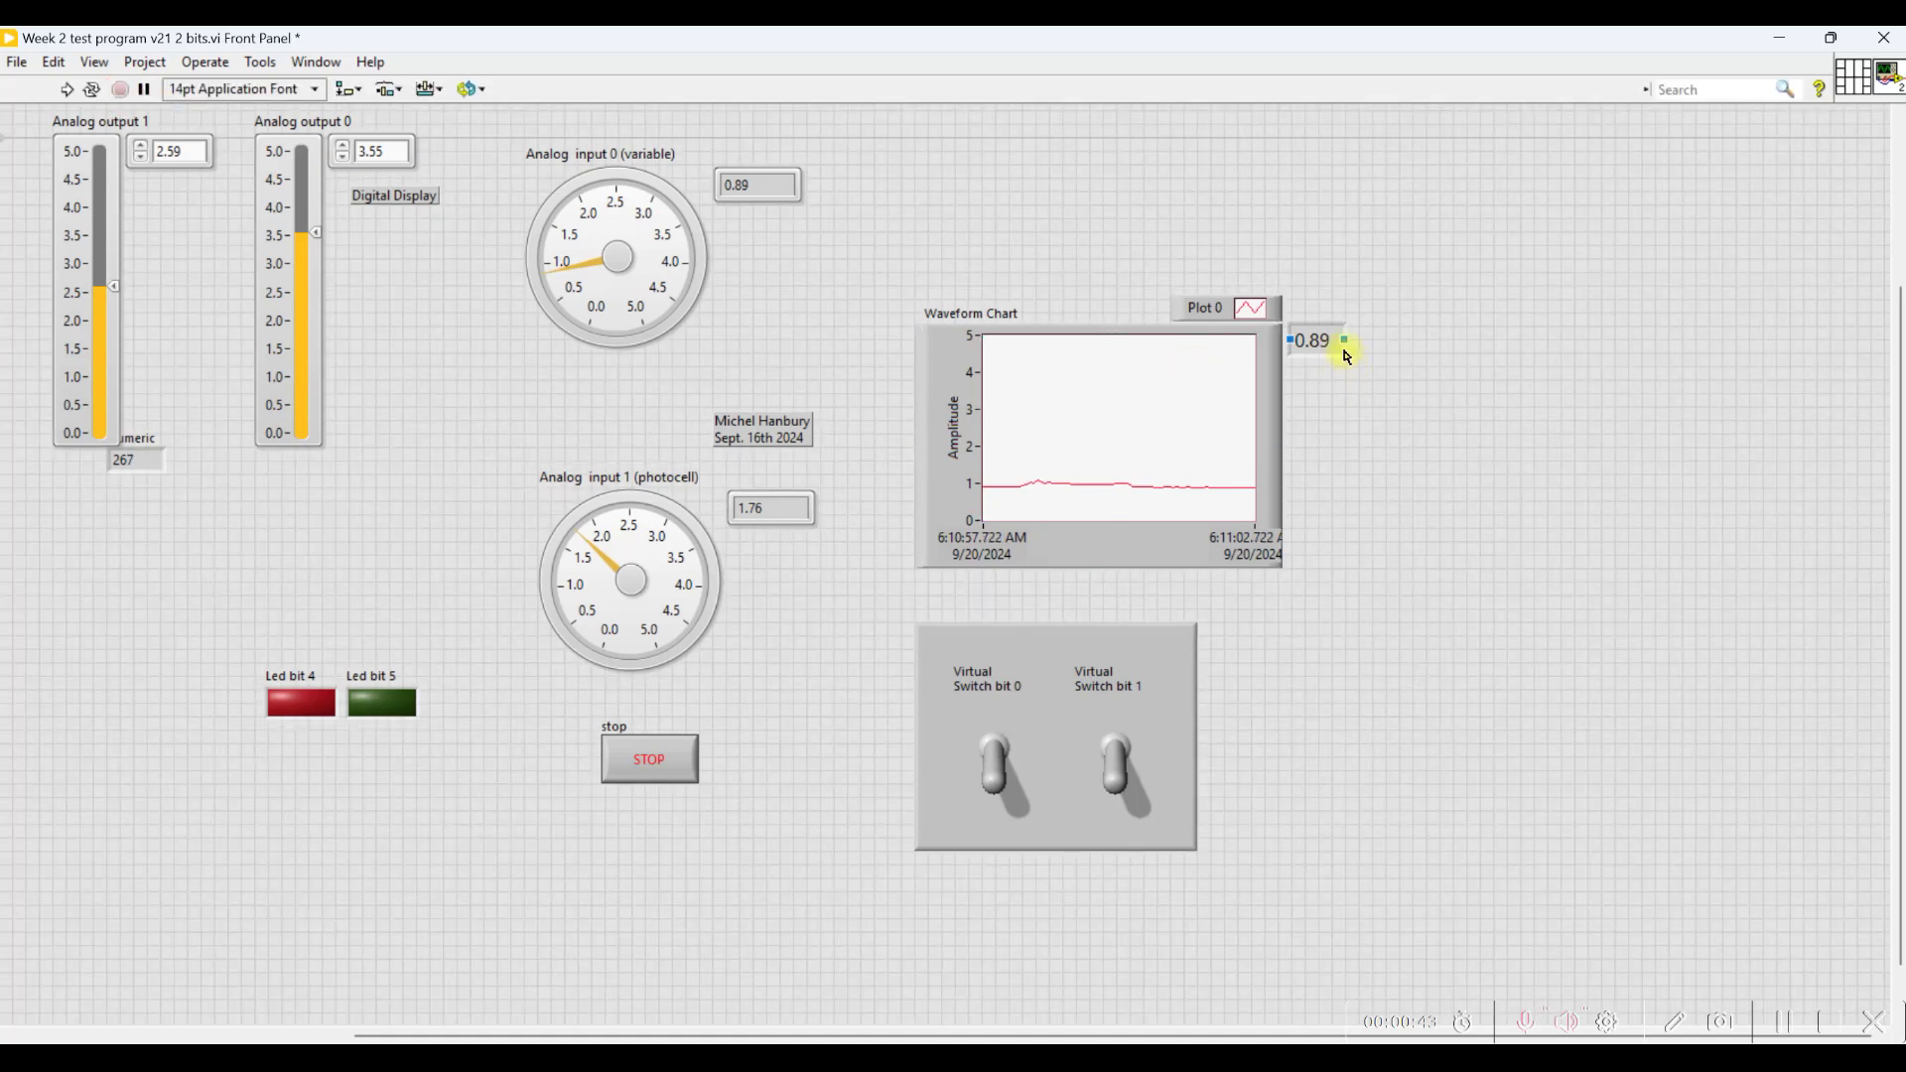
drag(1344, 342, 1424, 343)
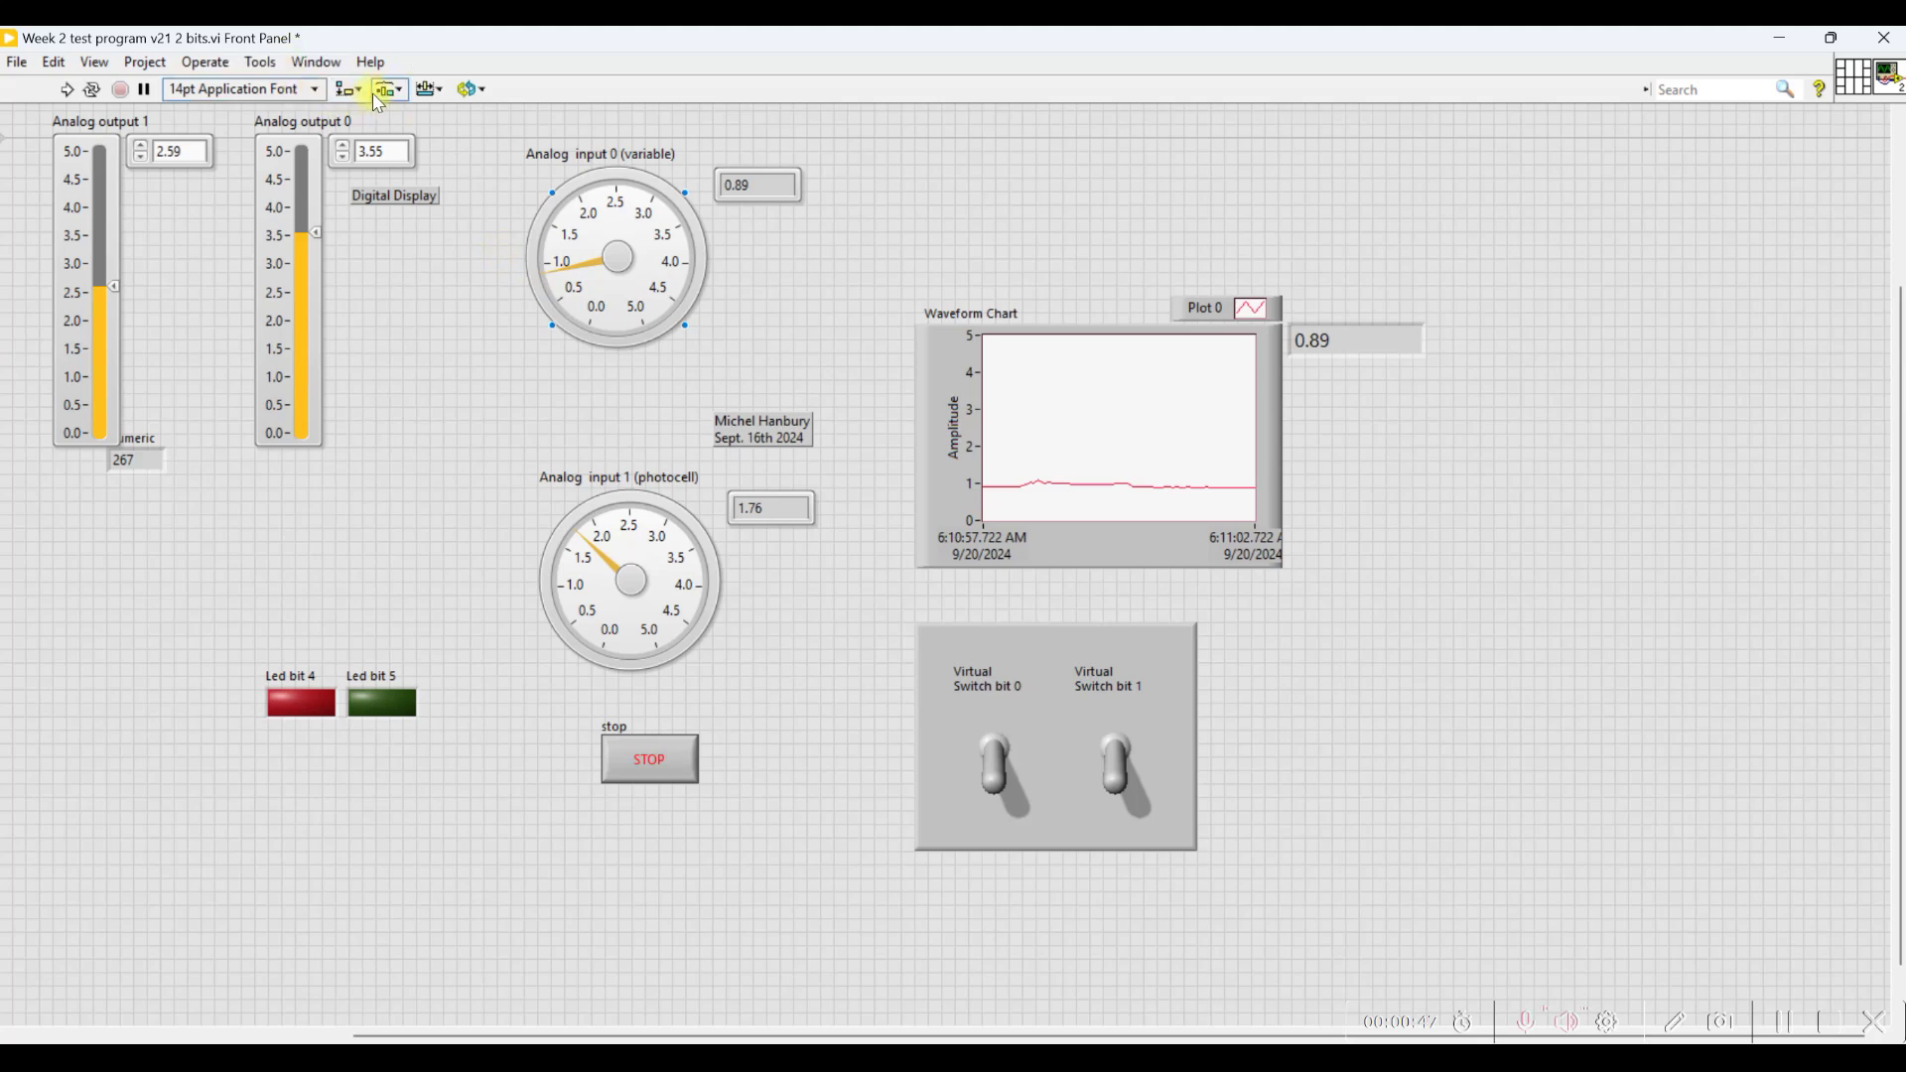
Restyle the 0.89 readout text in 36pt Bahnschrift Light Condensed
click(305, 94)
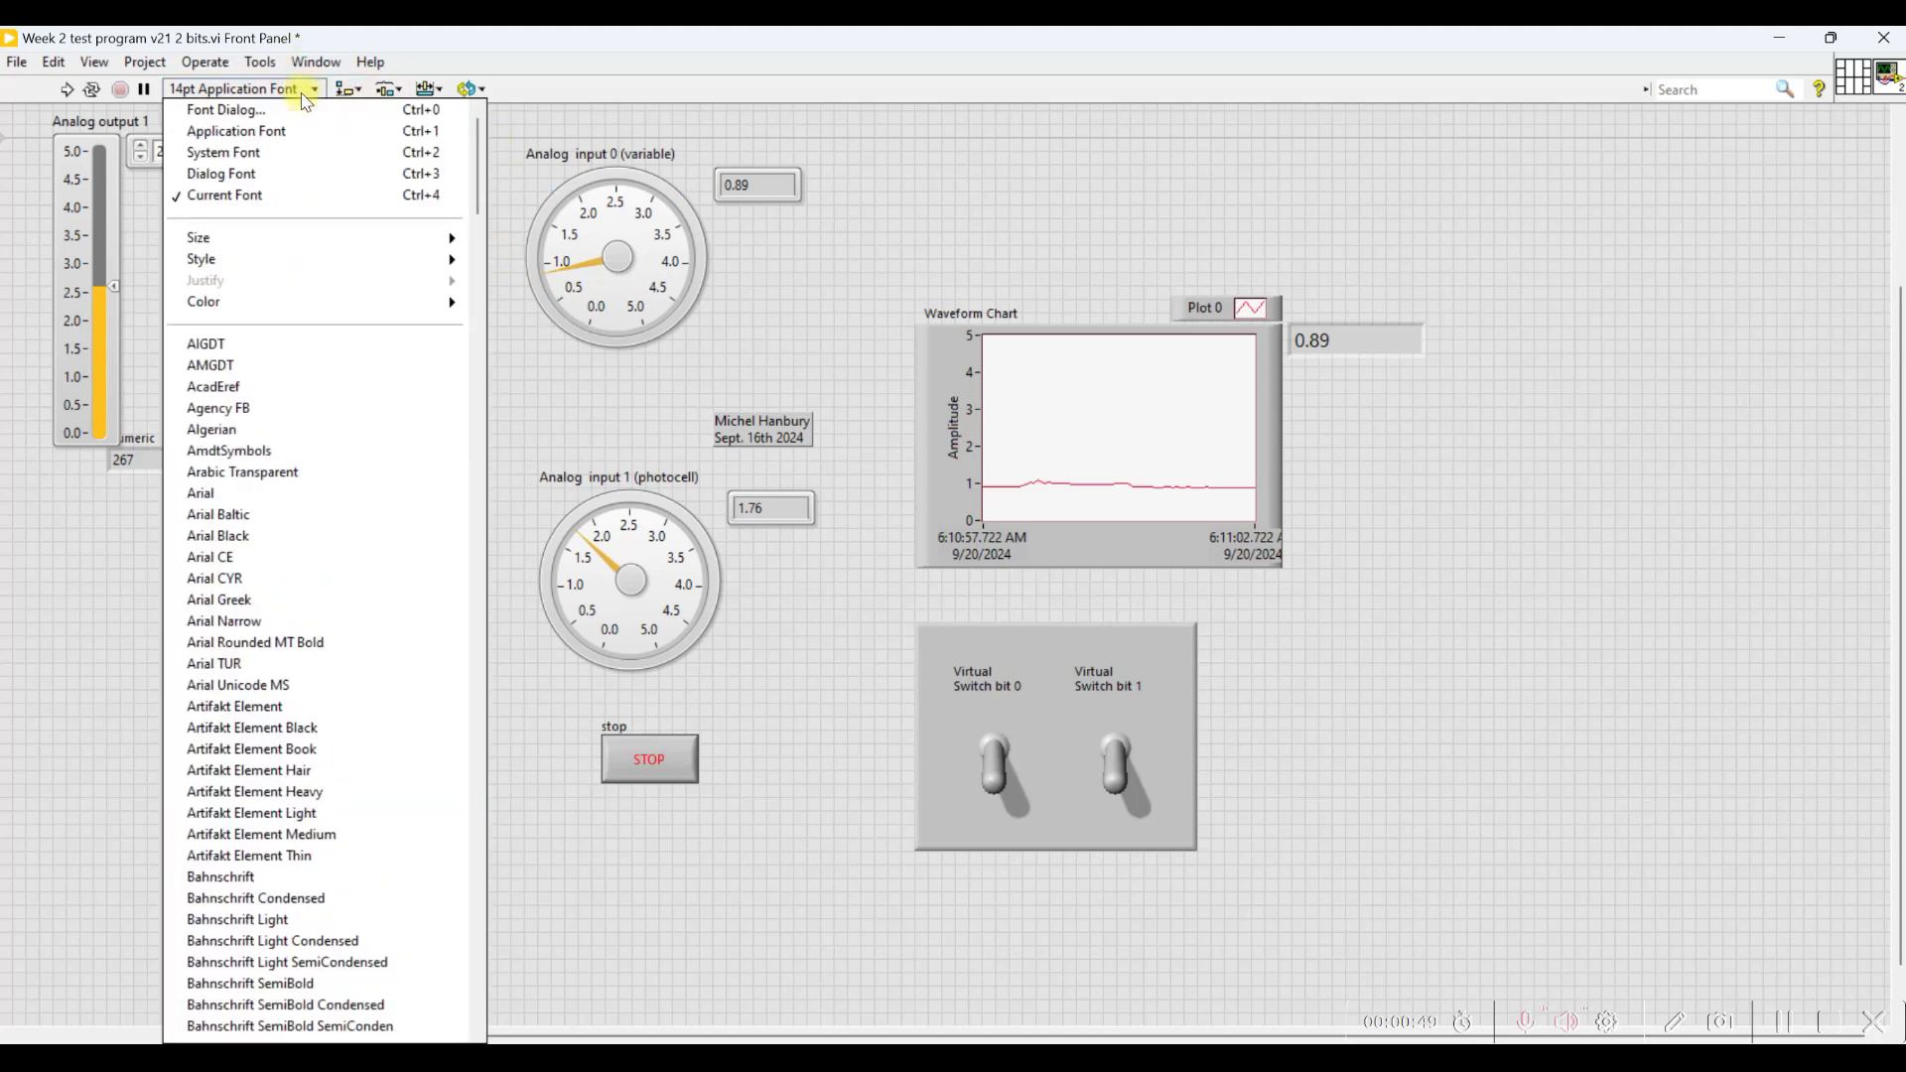
click(284, 725)
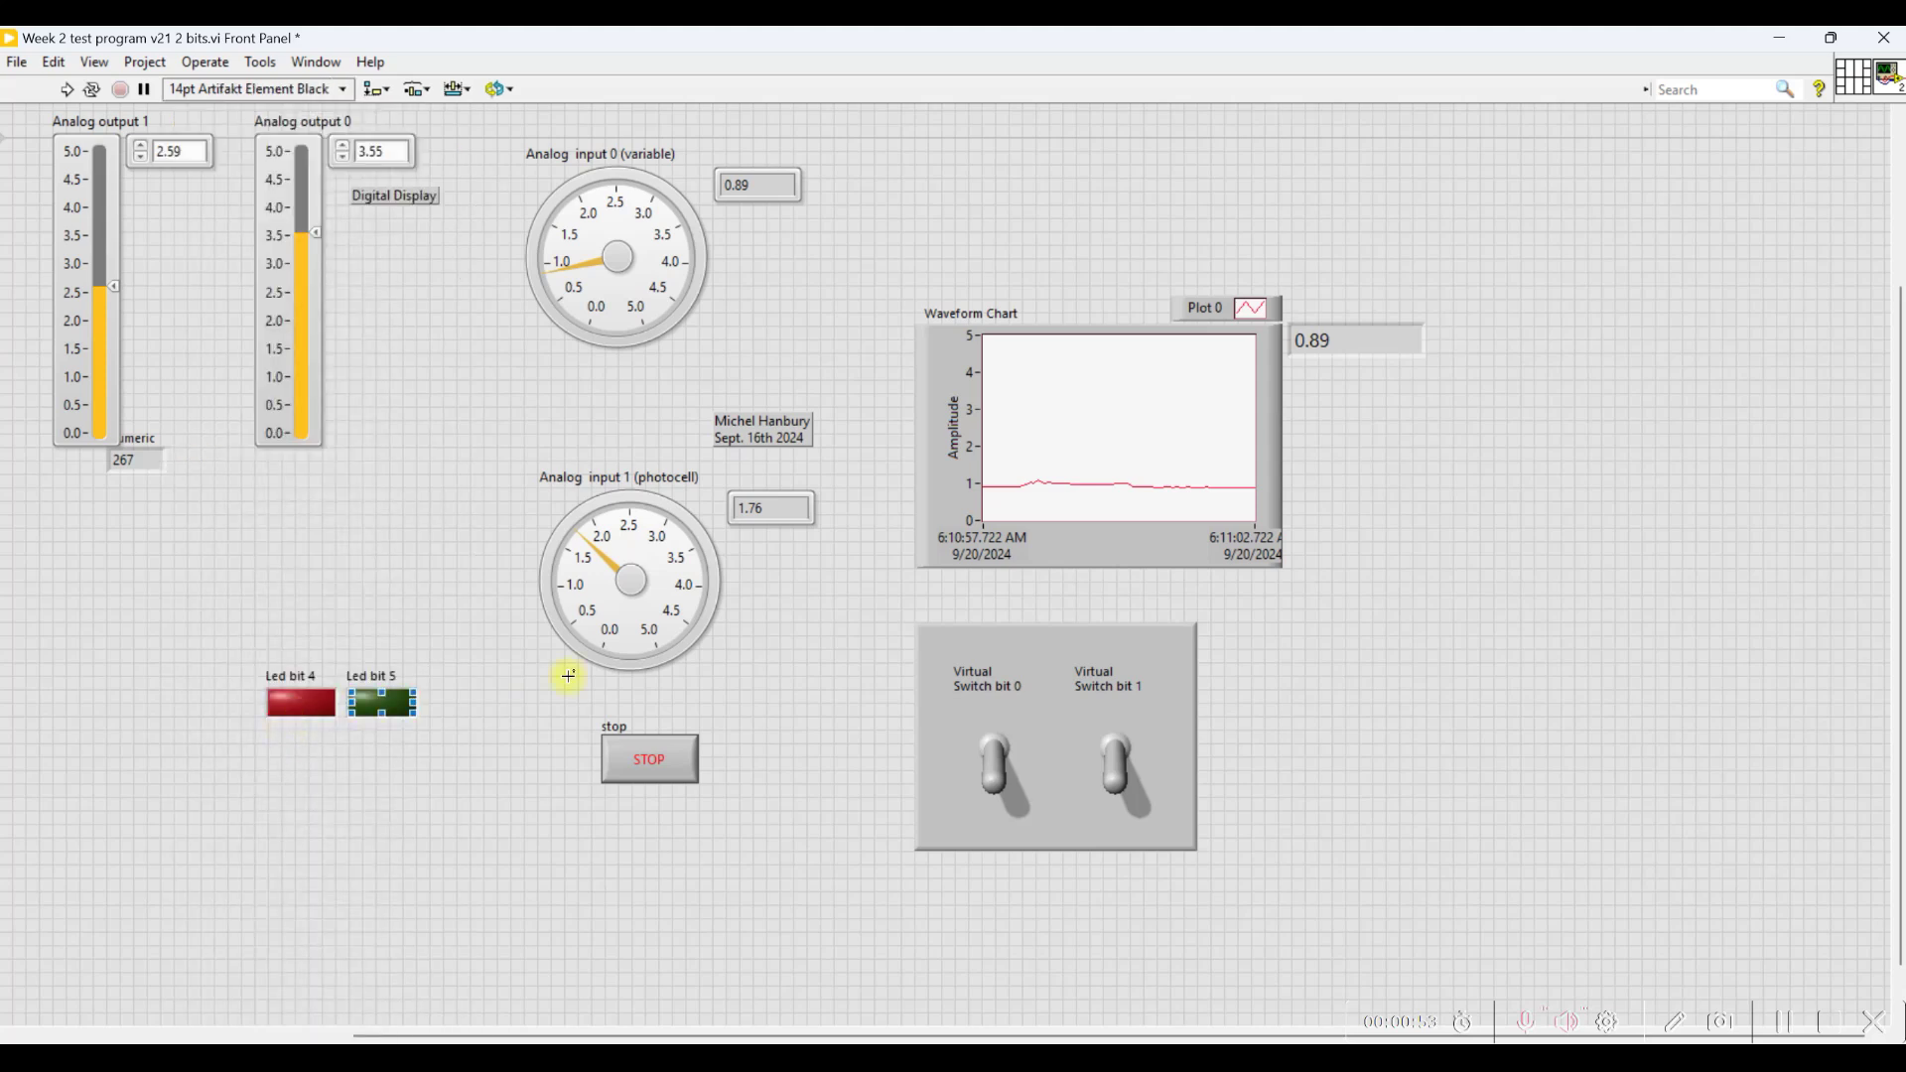
click(1143, 511)
double_click(1350, 355)
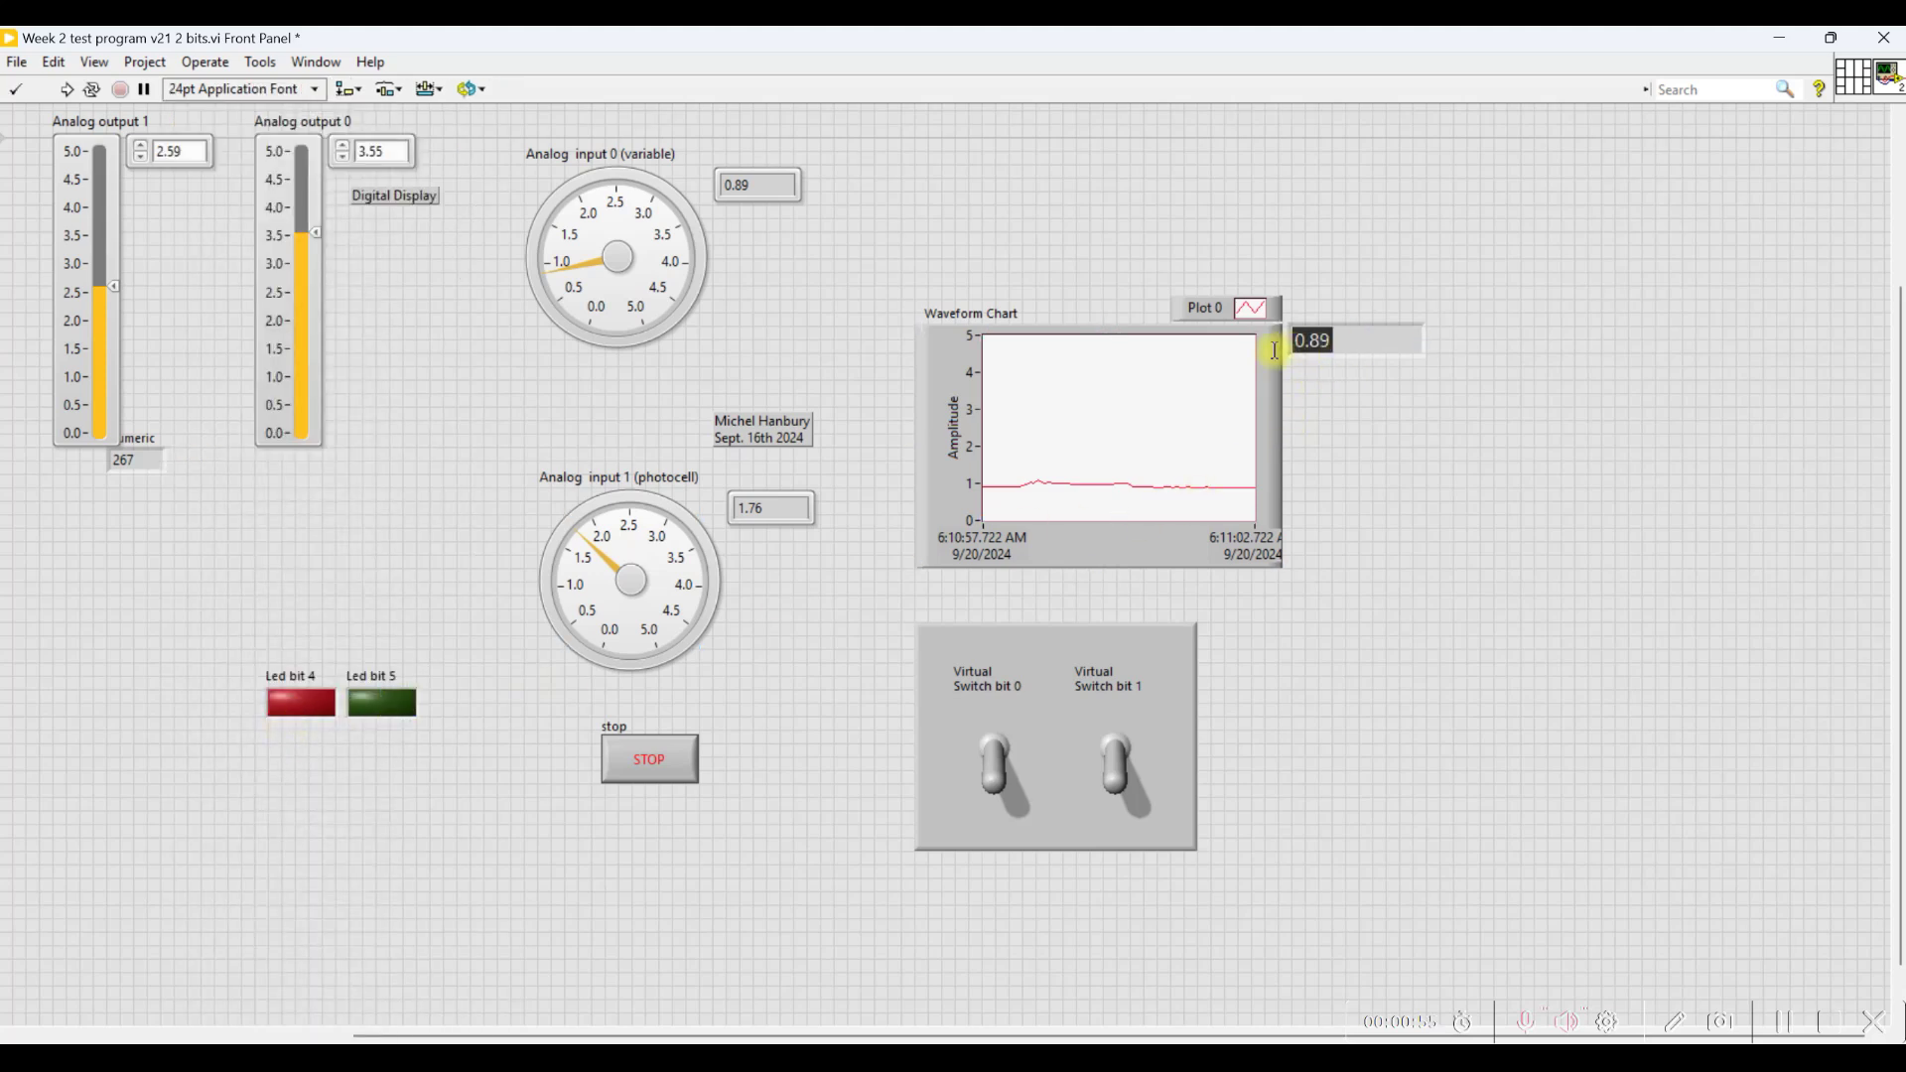
click(331, 89)
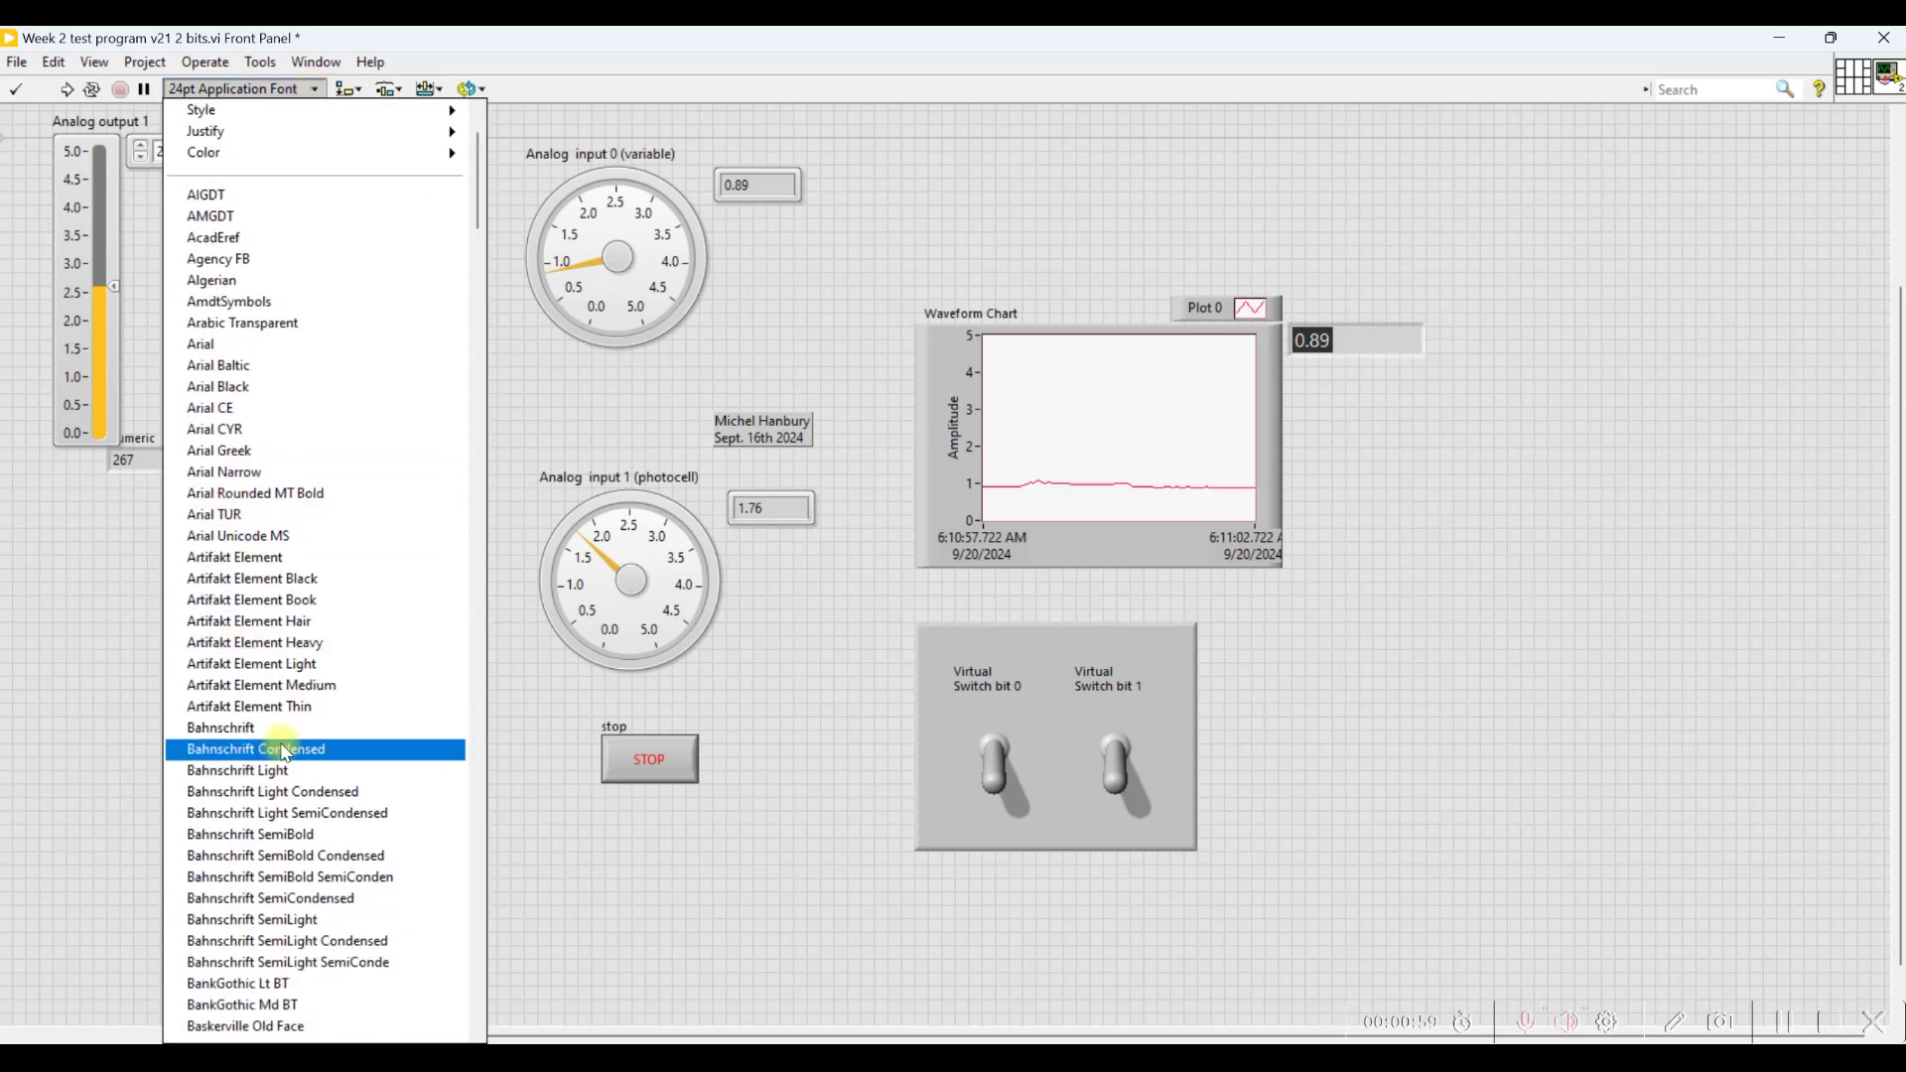
click(271, 795)
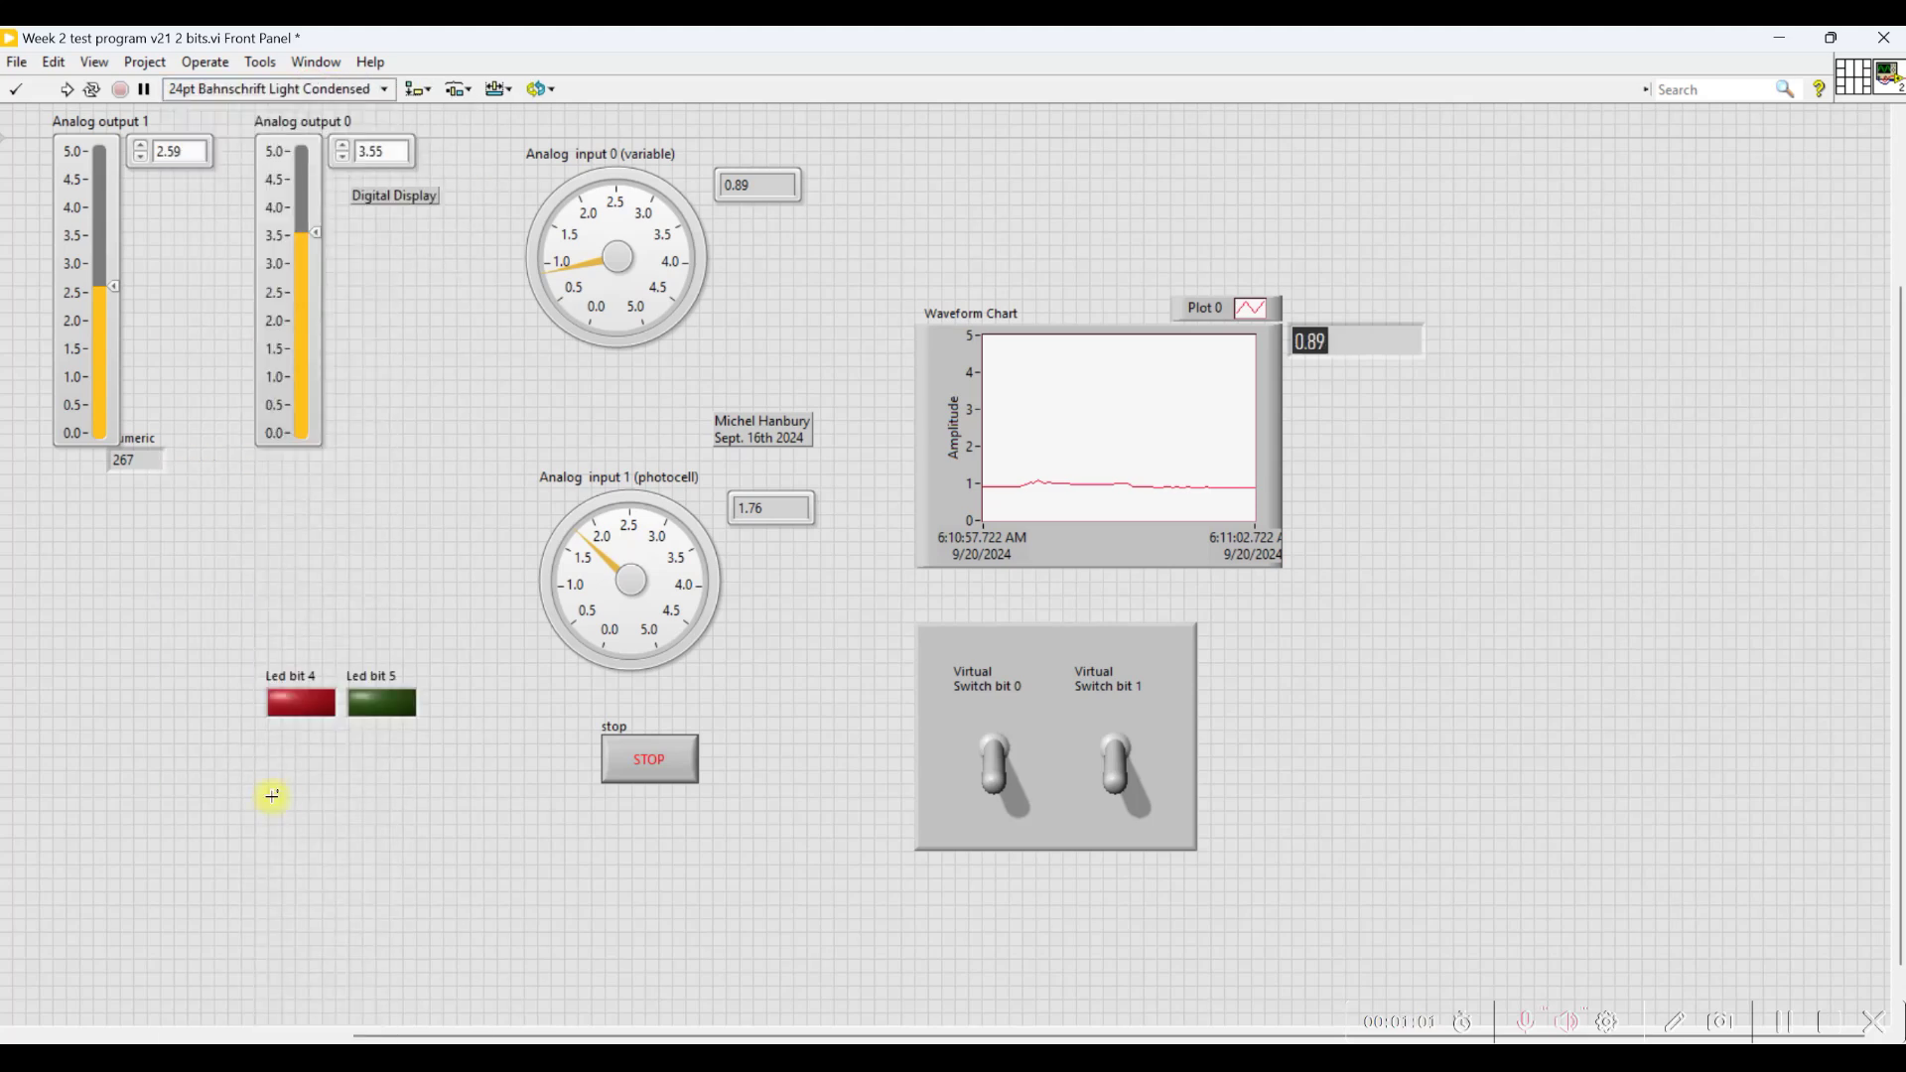
click(384, 90)
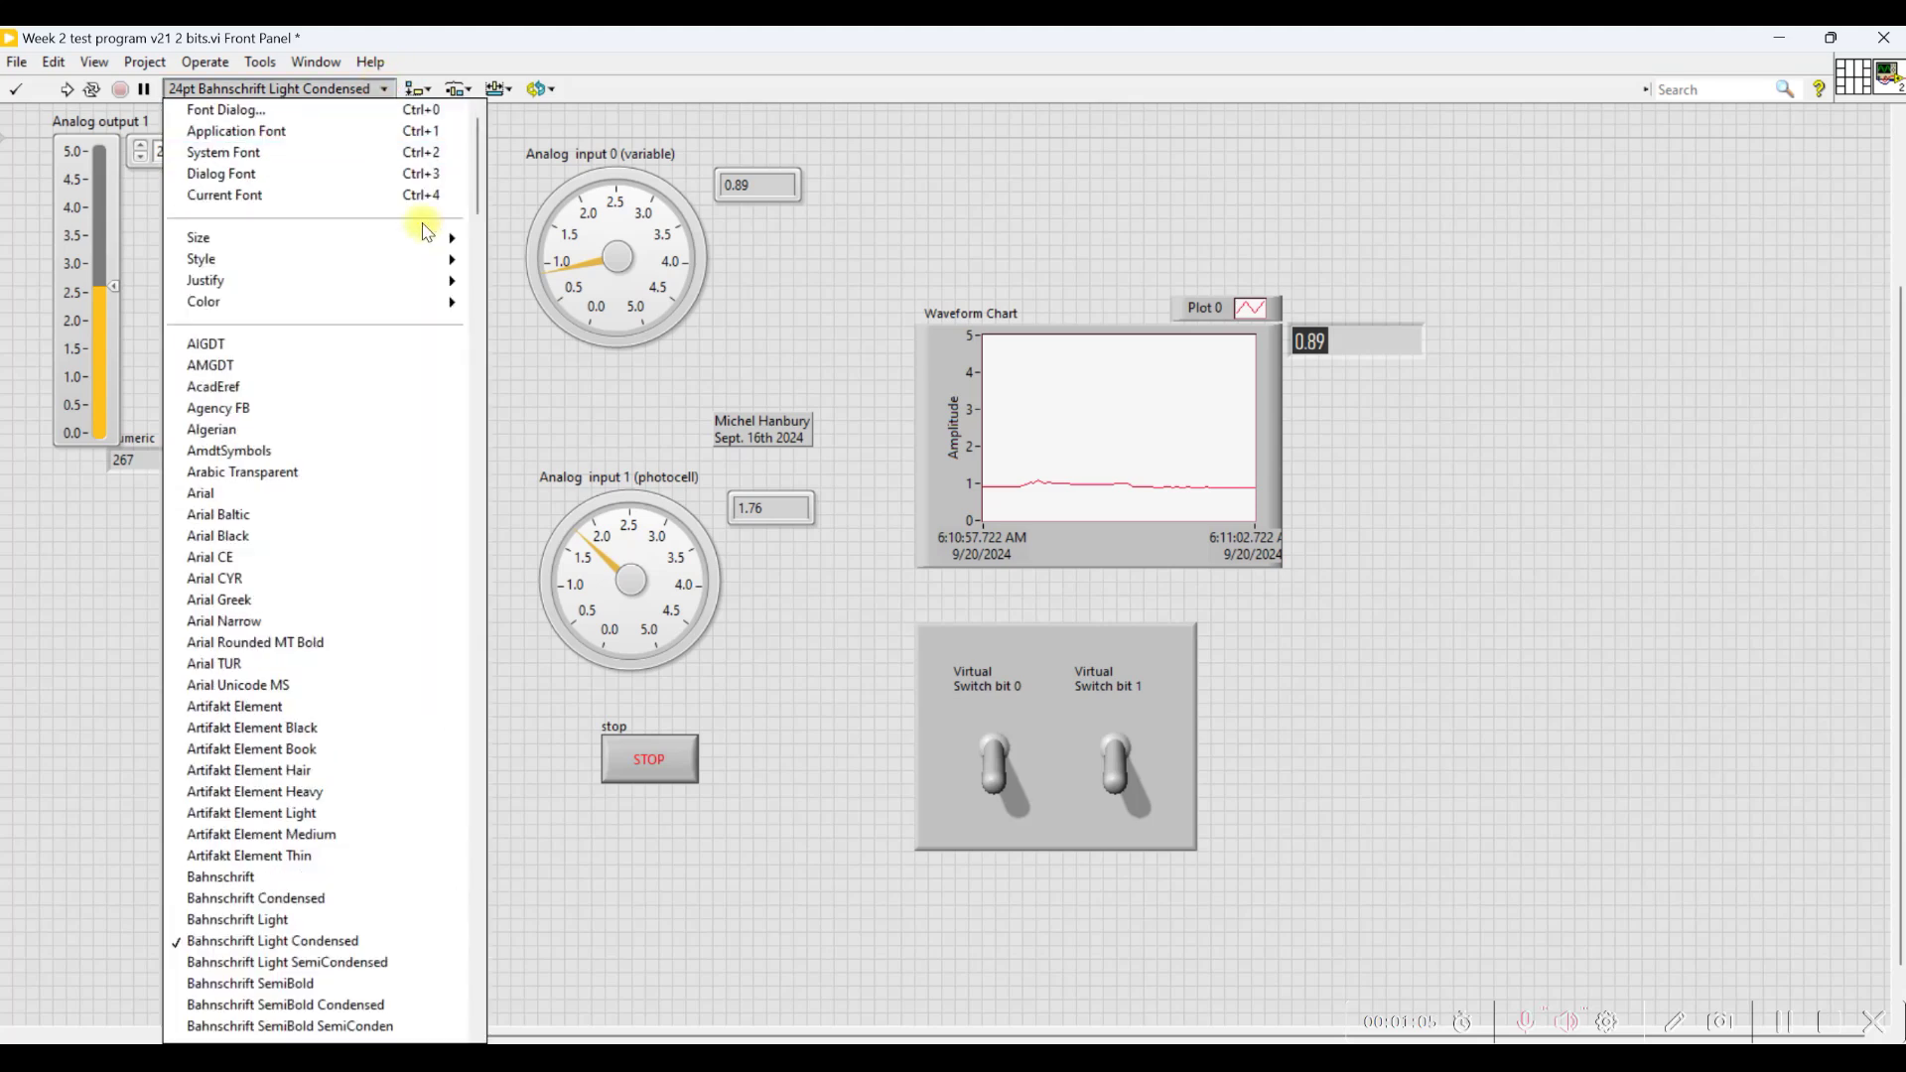
mouse_move(452, 238)
click(545, 347)
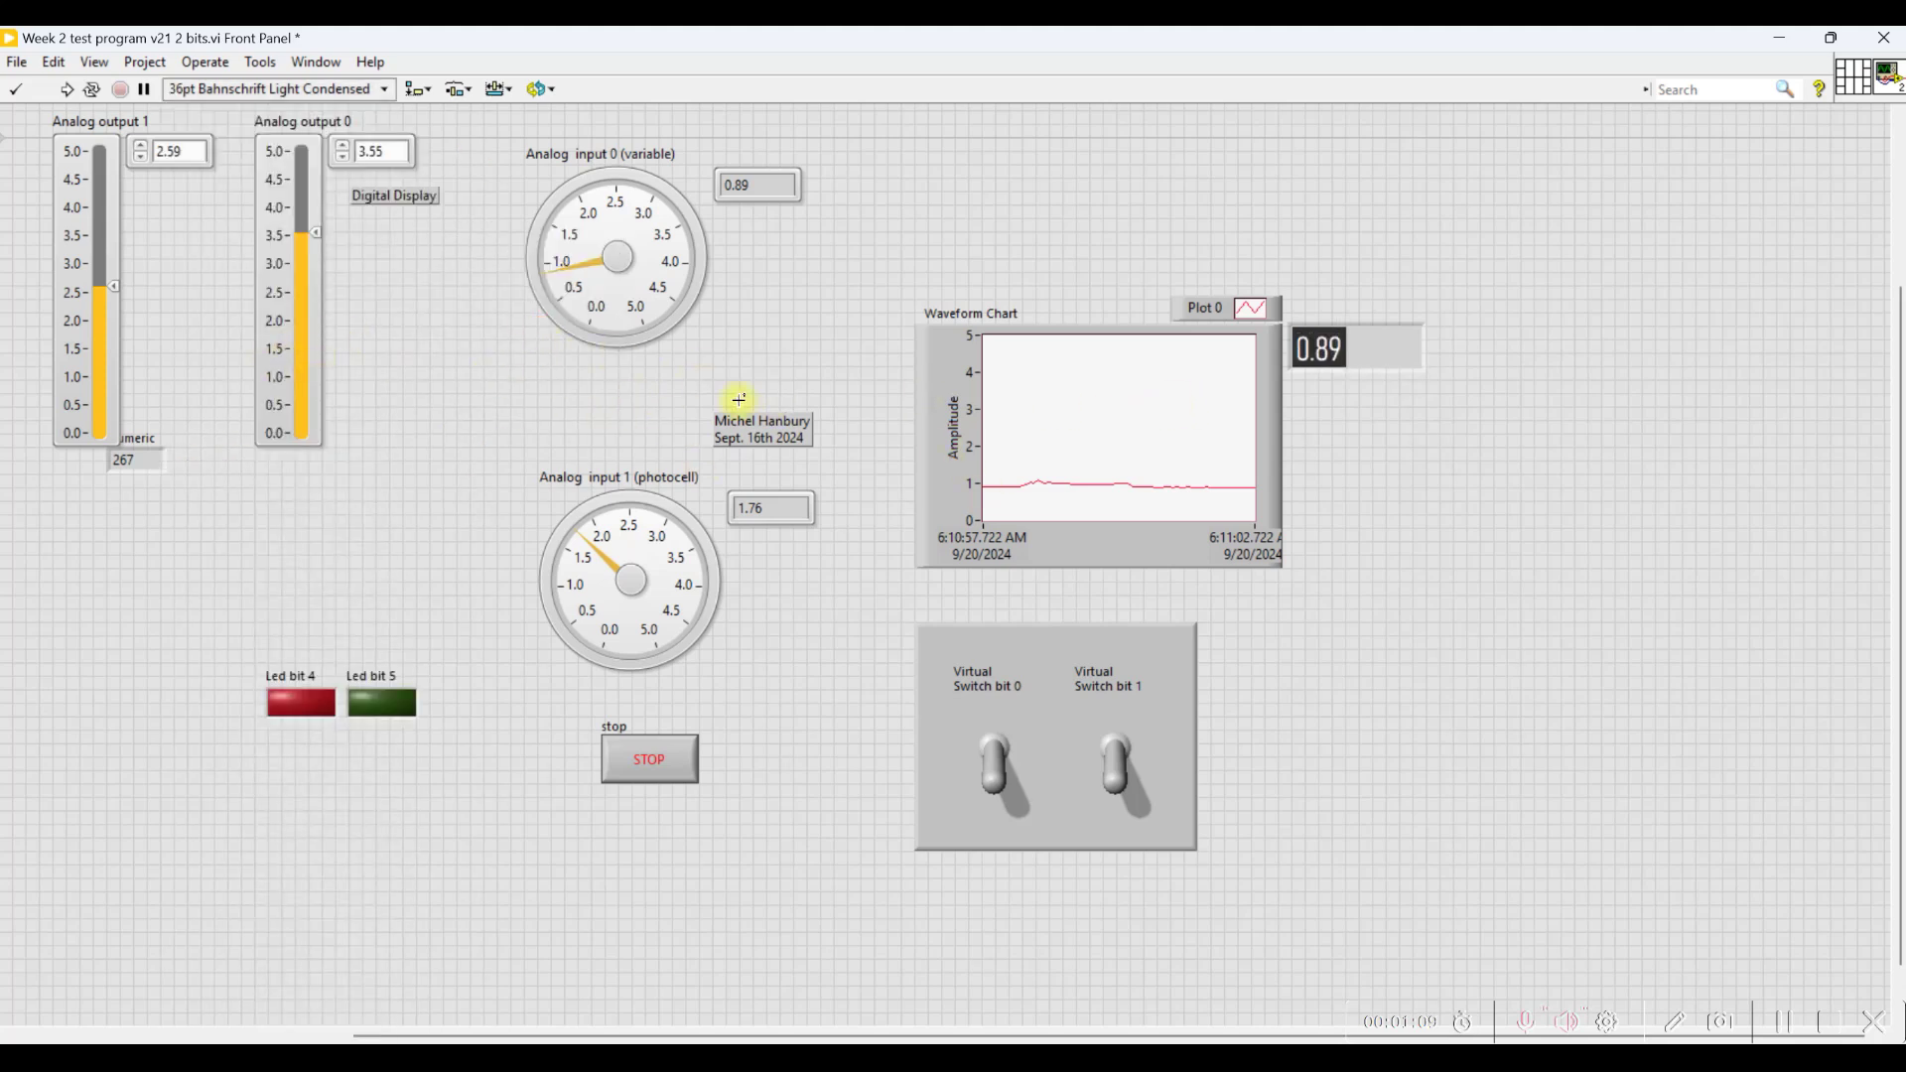
Restyle the 0.89 readout with red digits (R:255 G:0 B:73) and stretch the waveform chart rightward
click(386, 92)
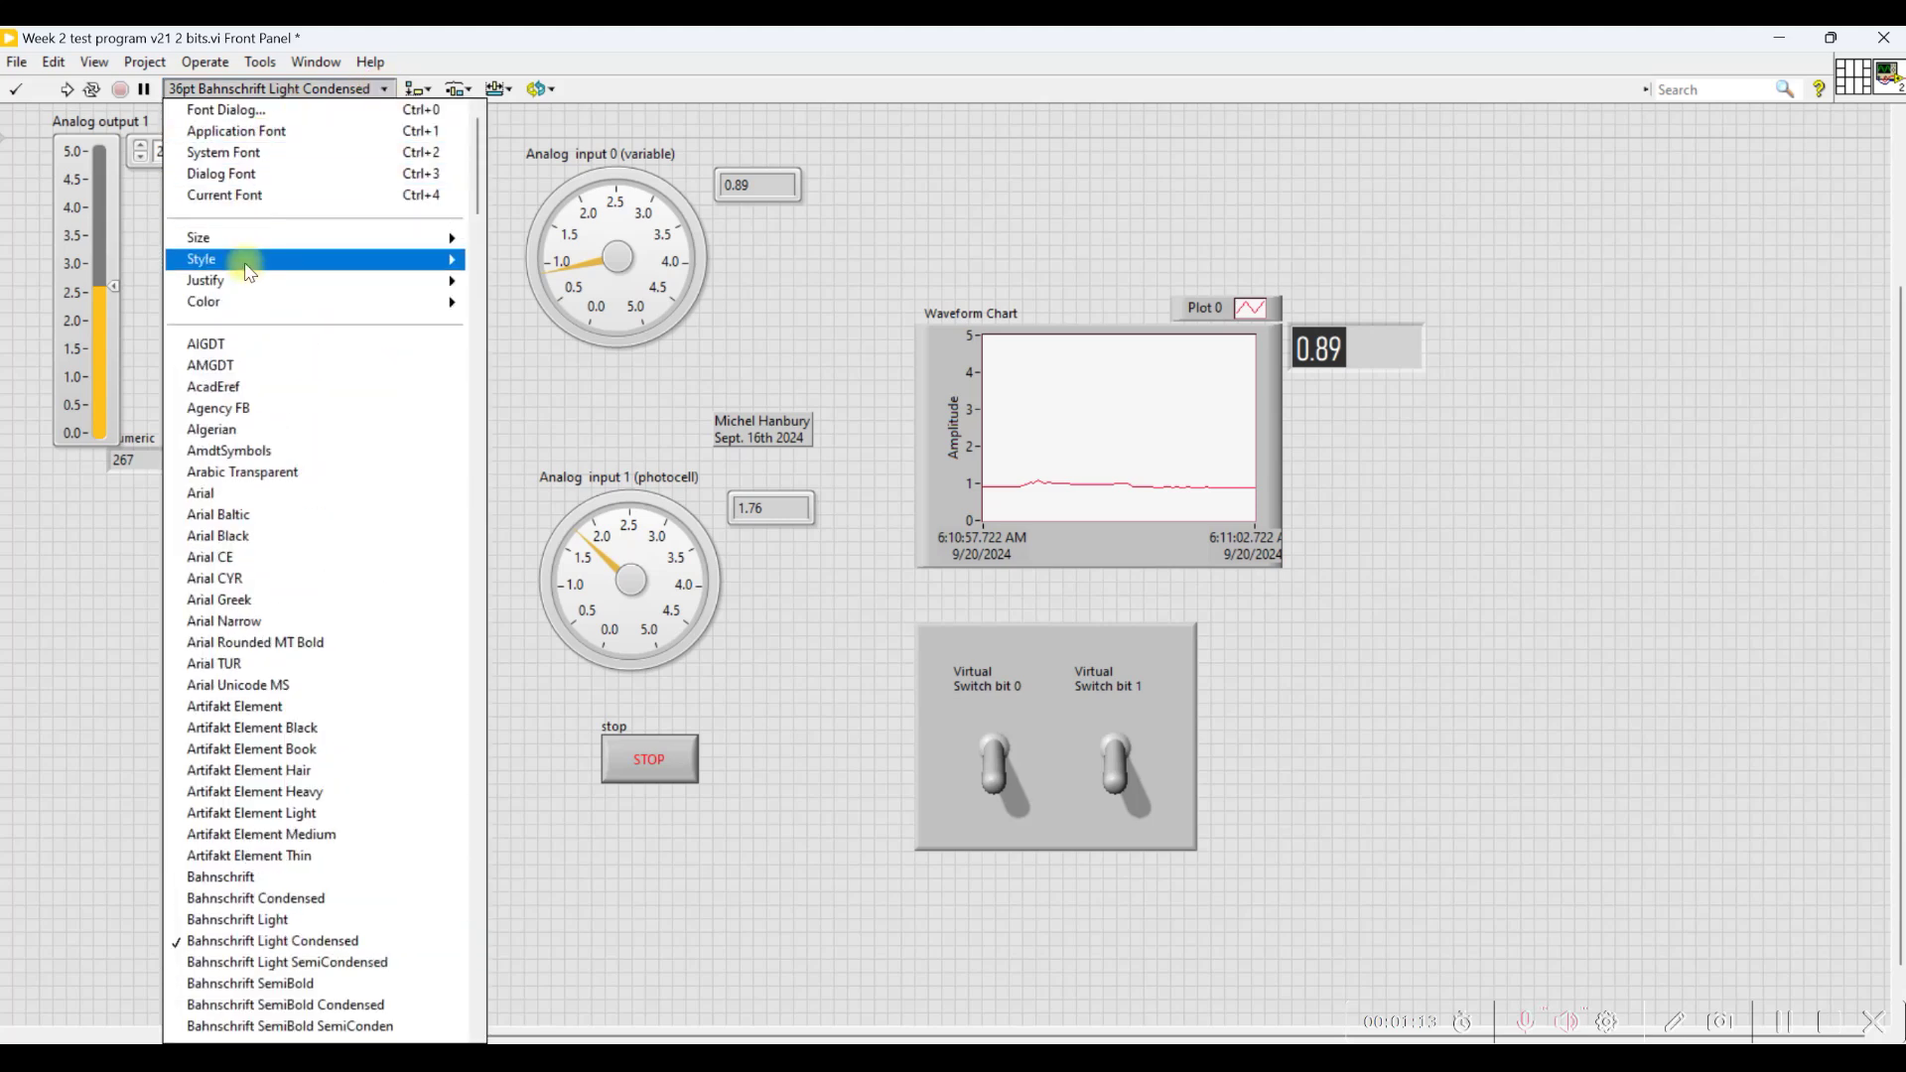
mouse_move(248, 270)
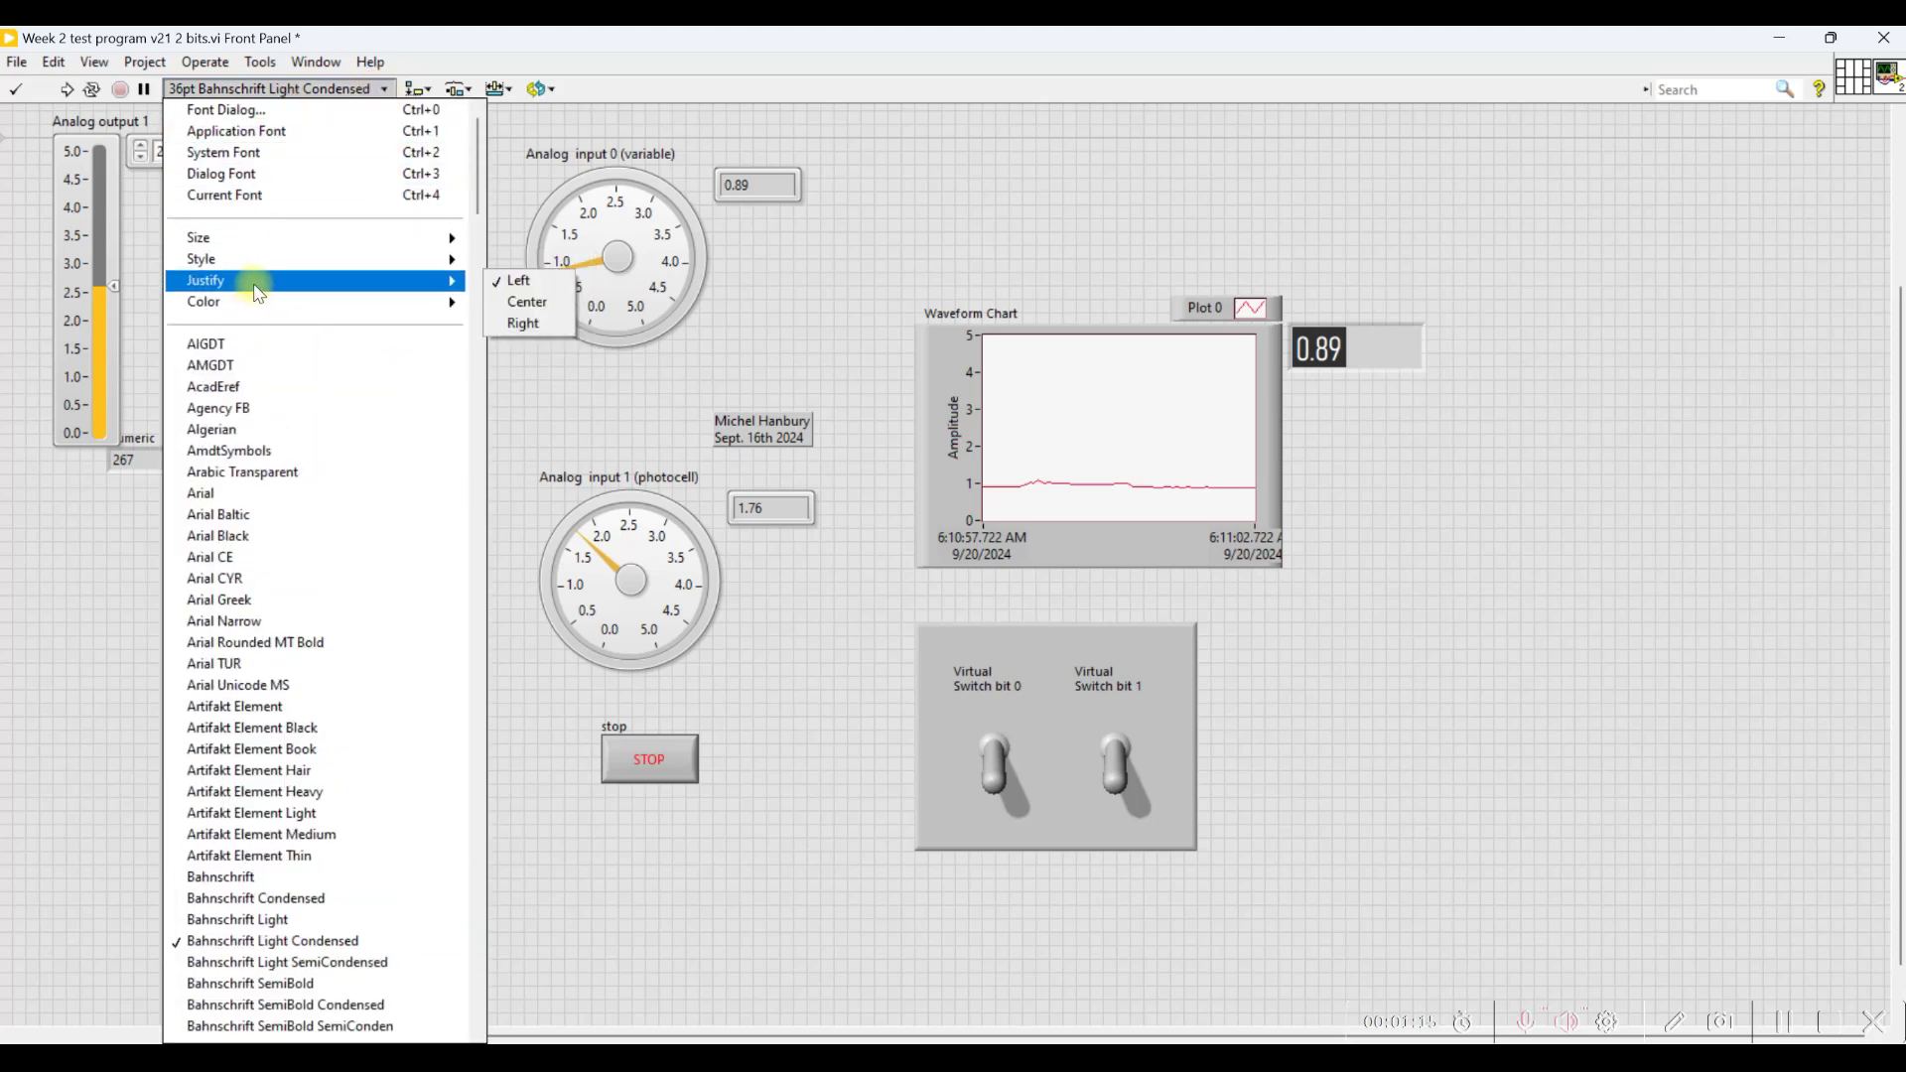
click(521, 278)
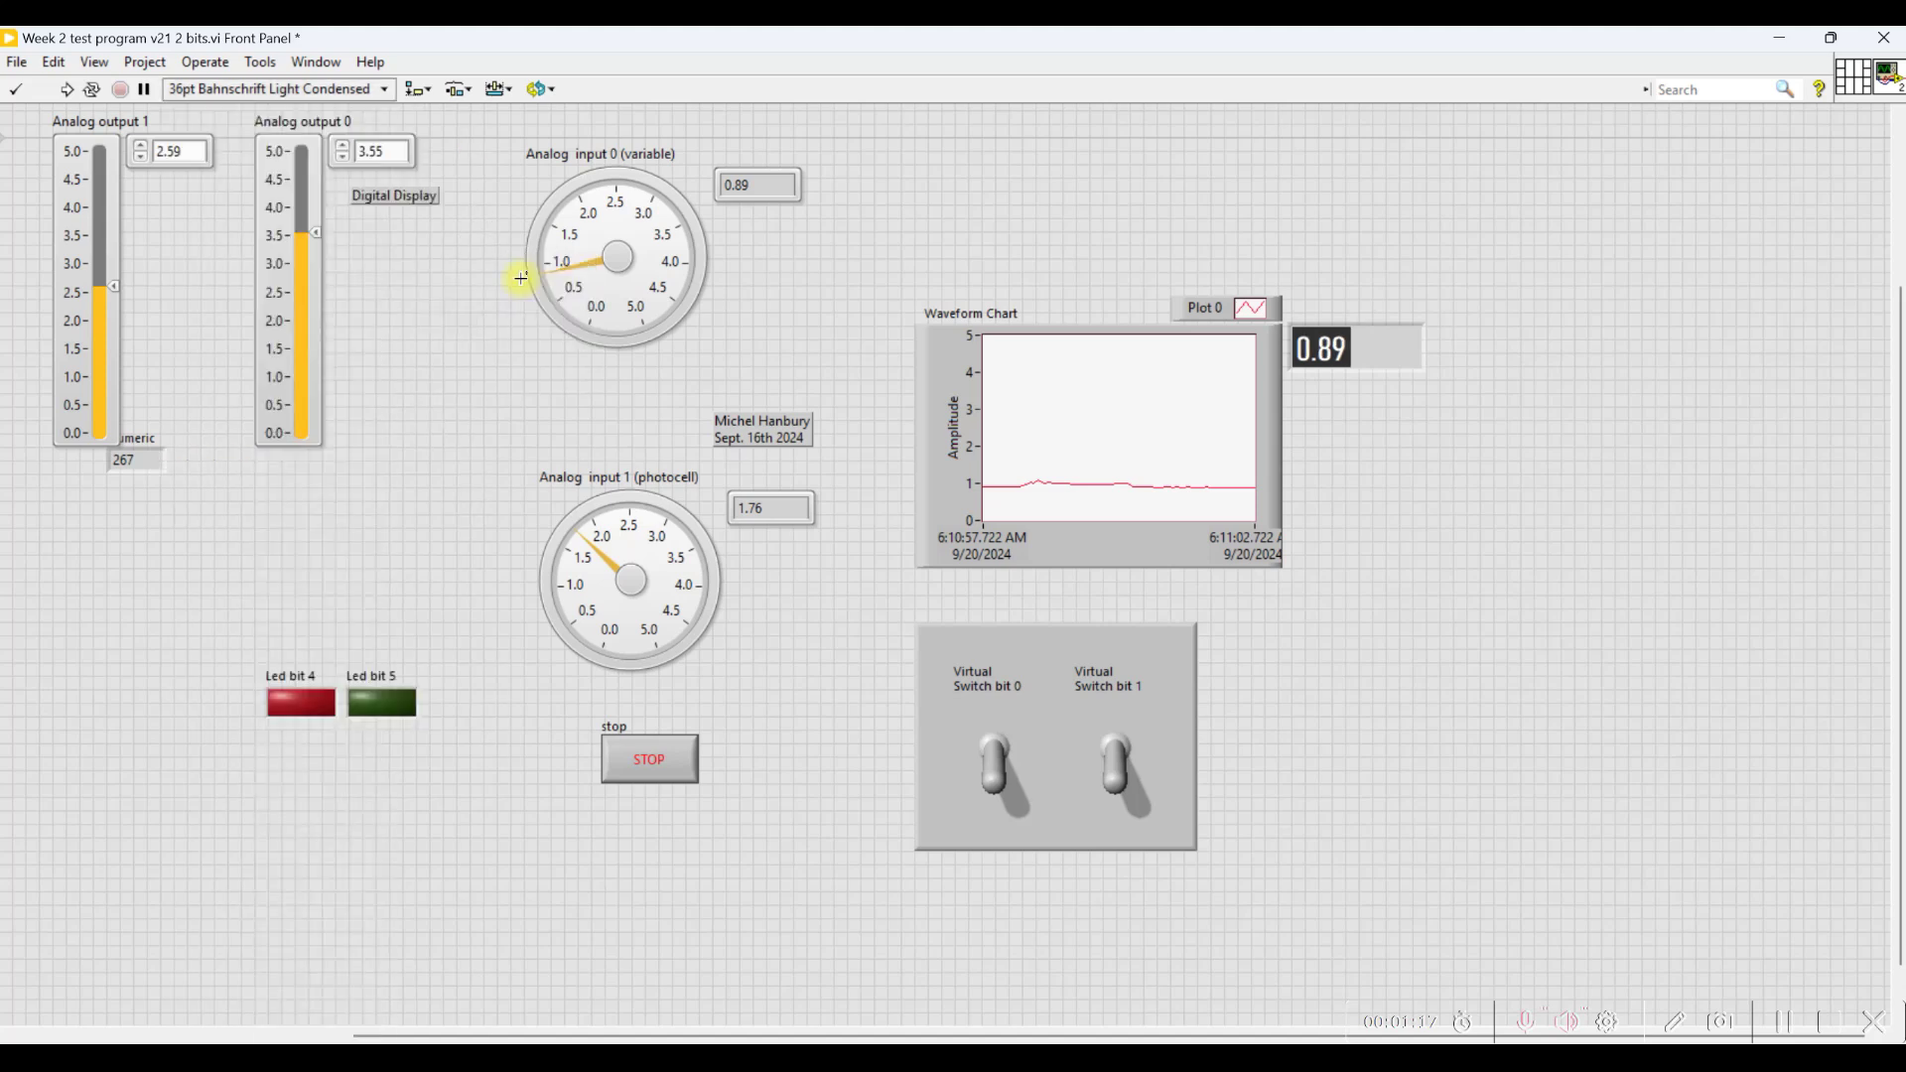
click(384, 91)
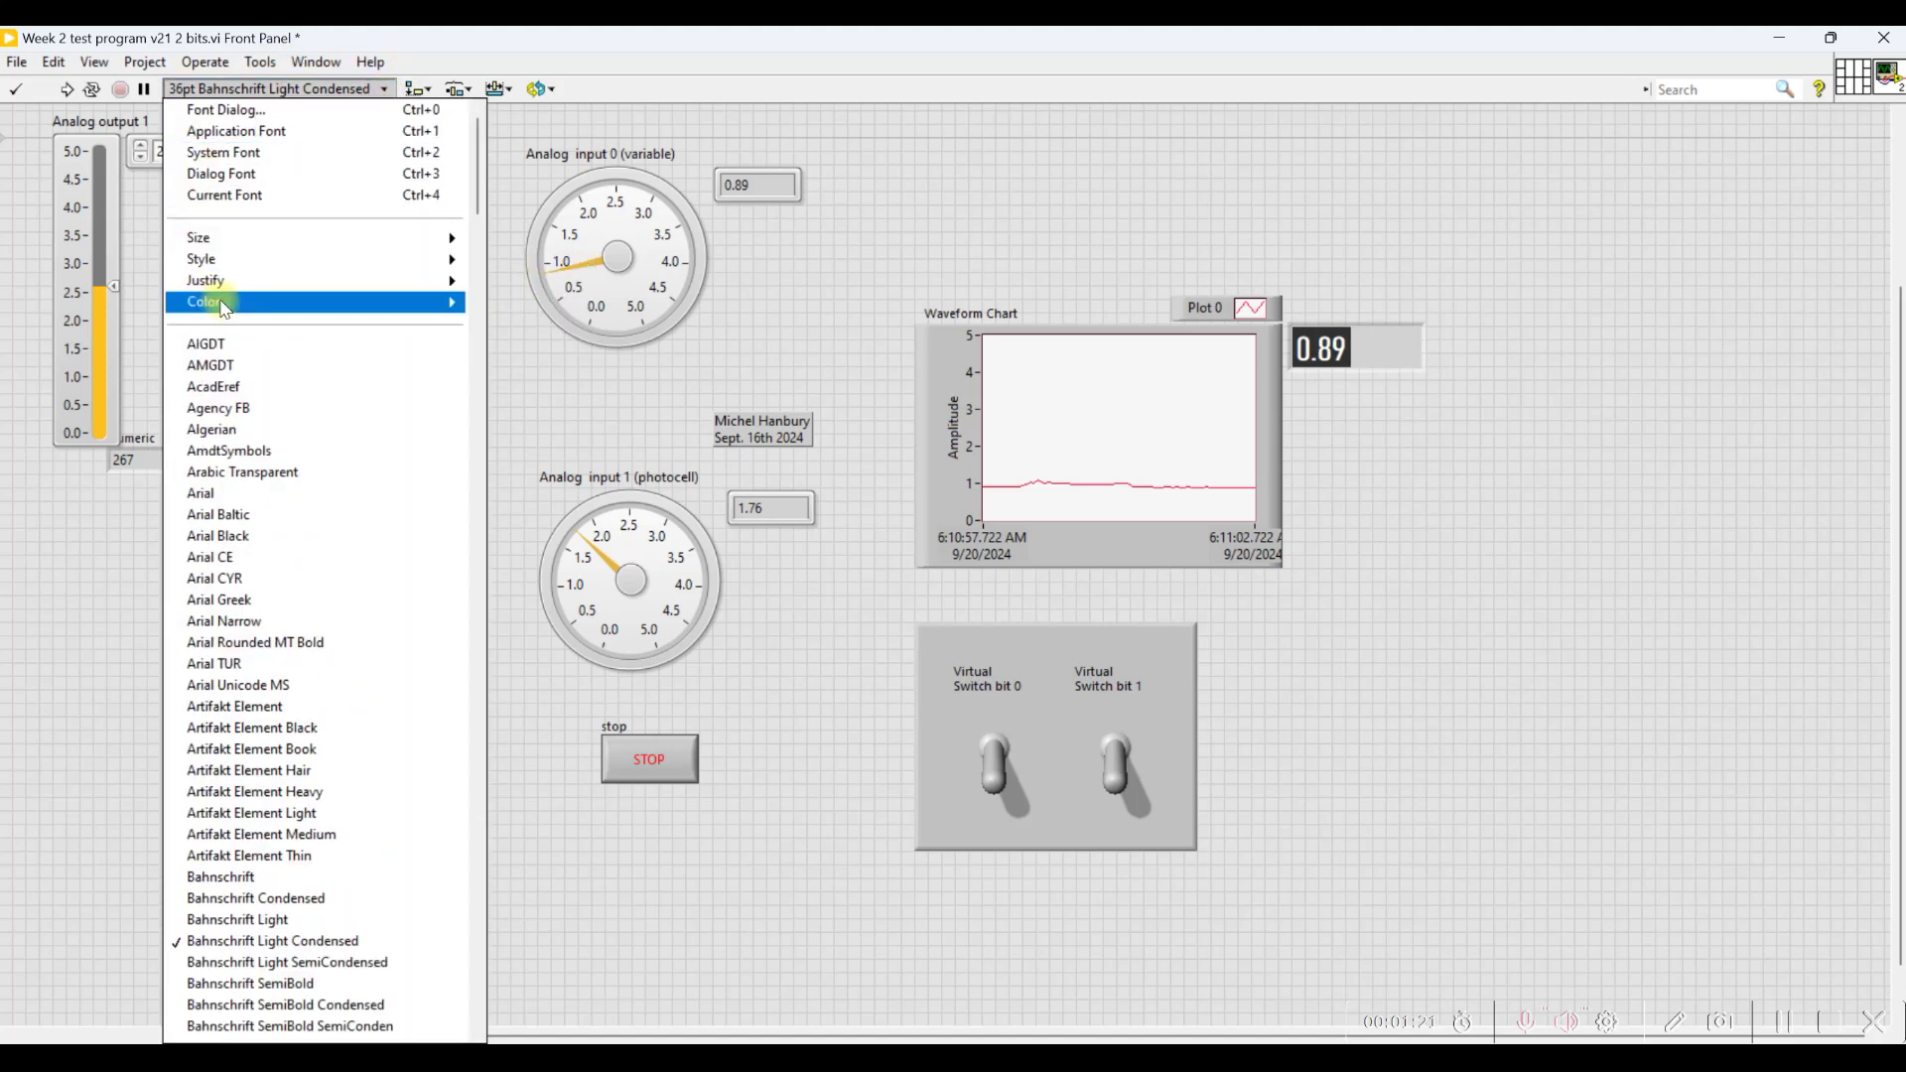
mouse_move(225, 309)
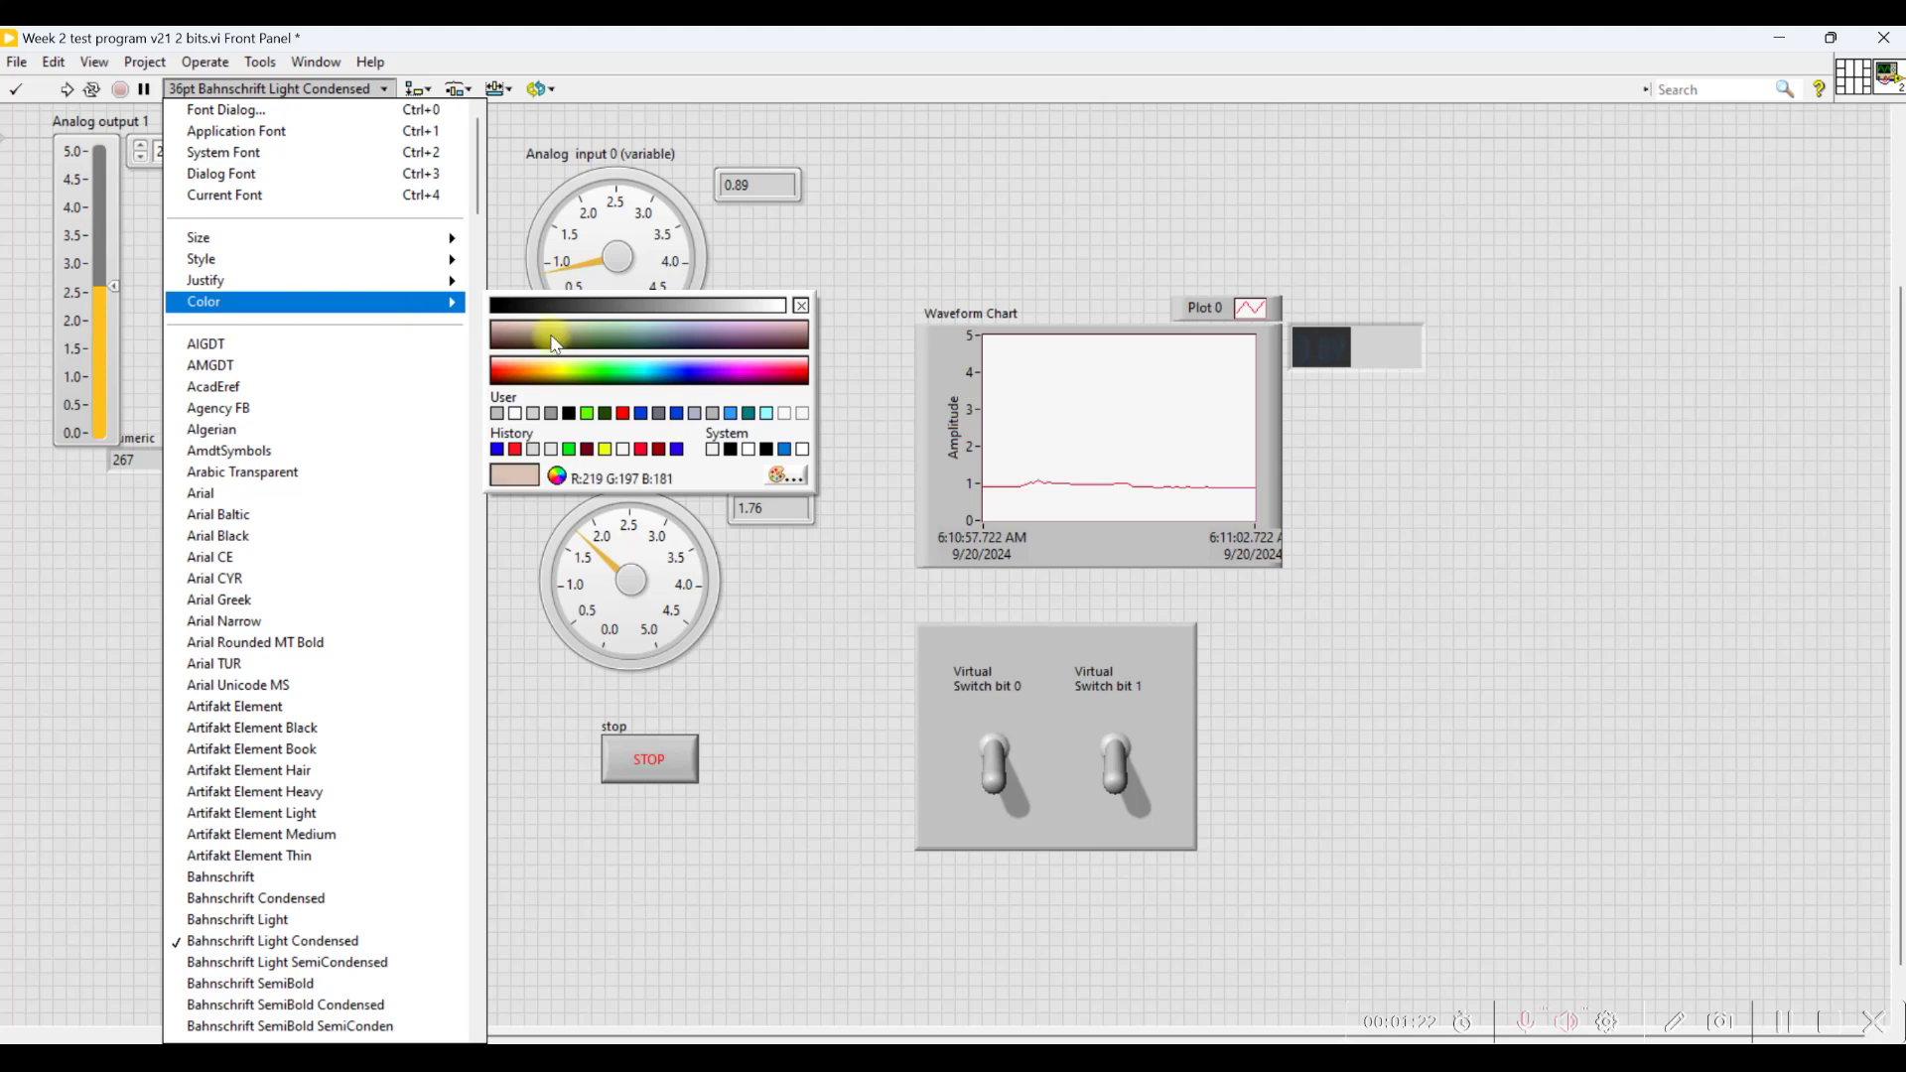
click(784, 377)
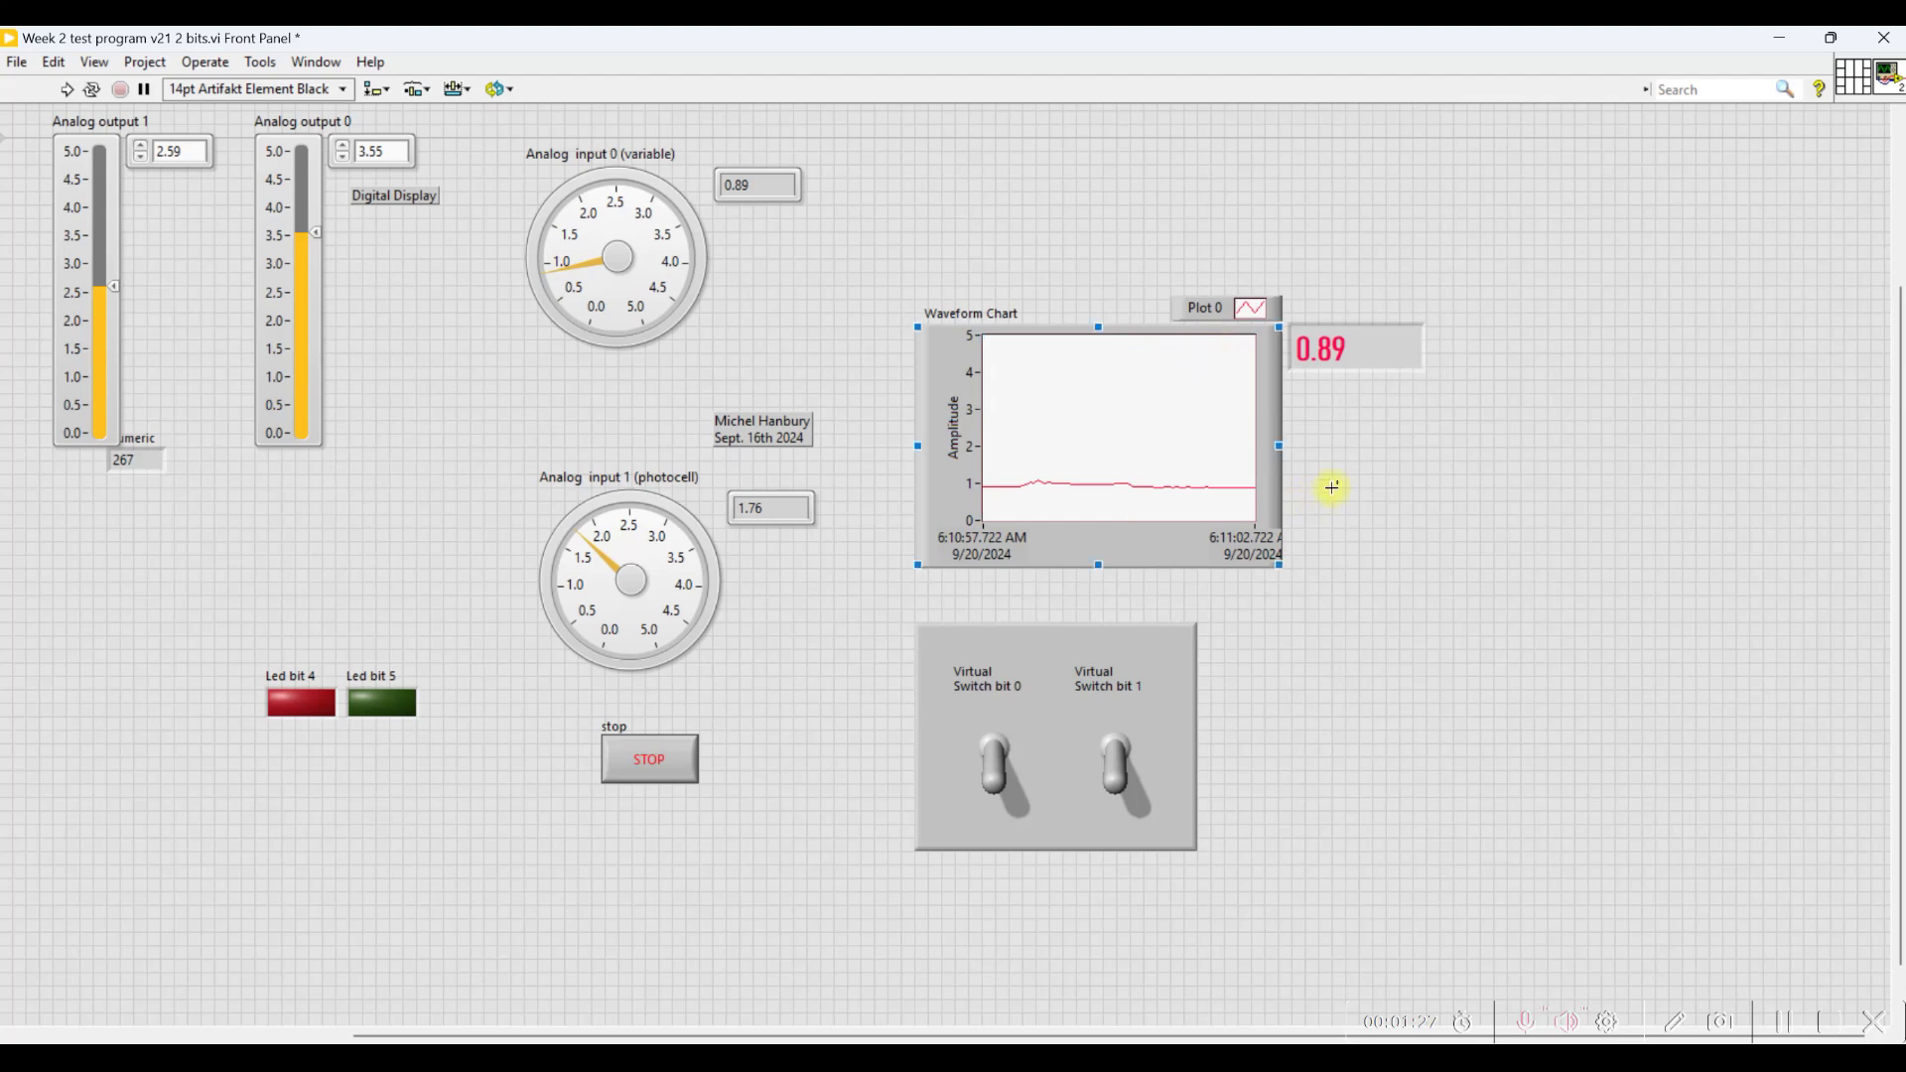
drag(1275, 563, 1669, 564)
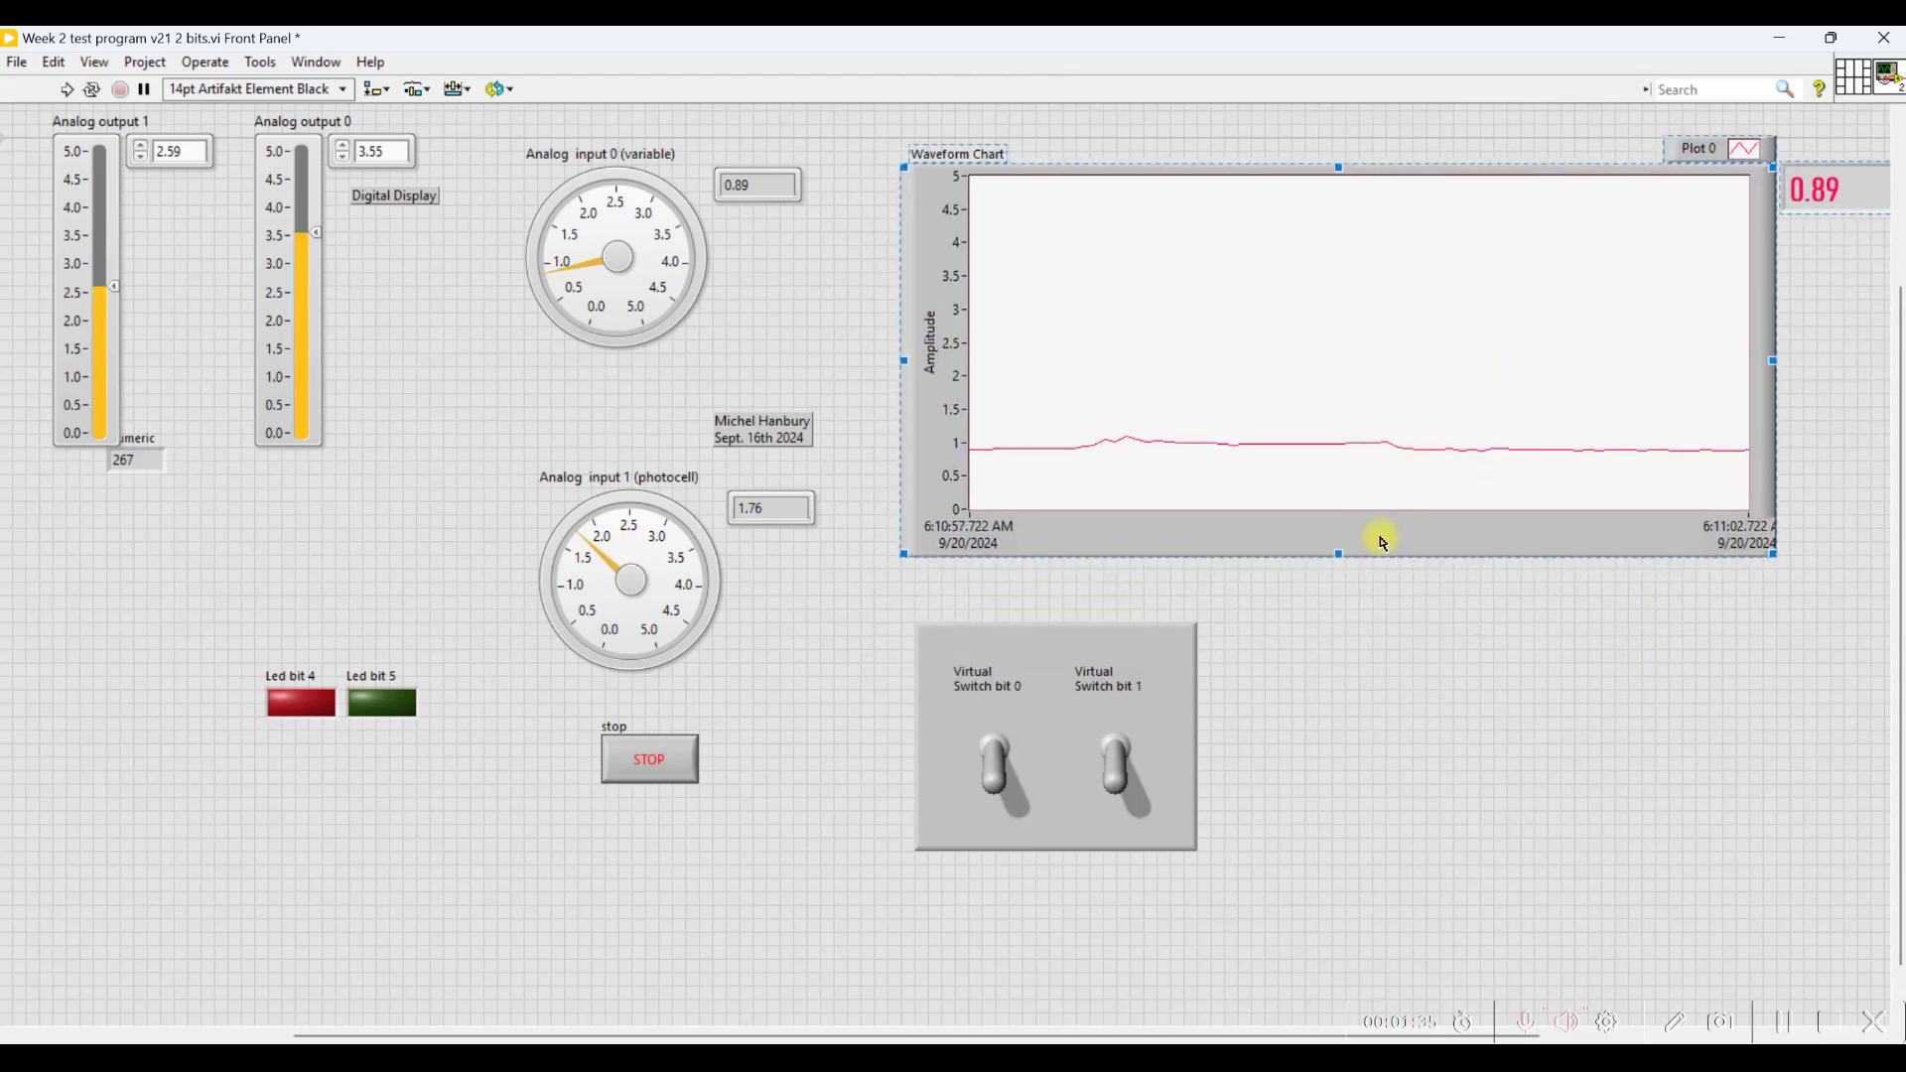
Shift the waveform chart slightly left, then select the Analog input 1 gauge and the 0.89 readout
drag(1382, 532, 1348, 536)
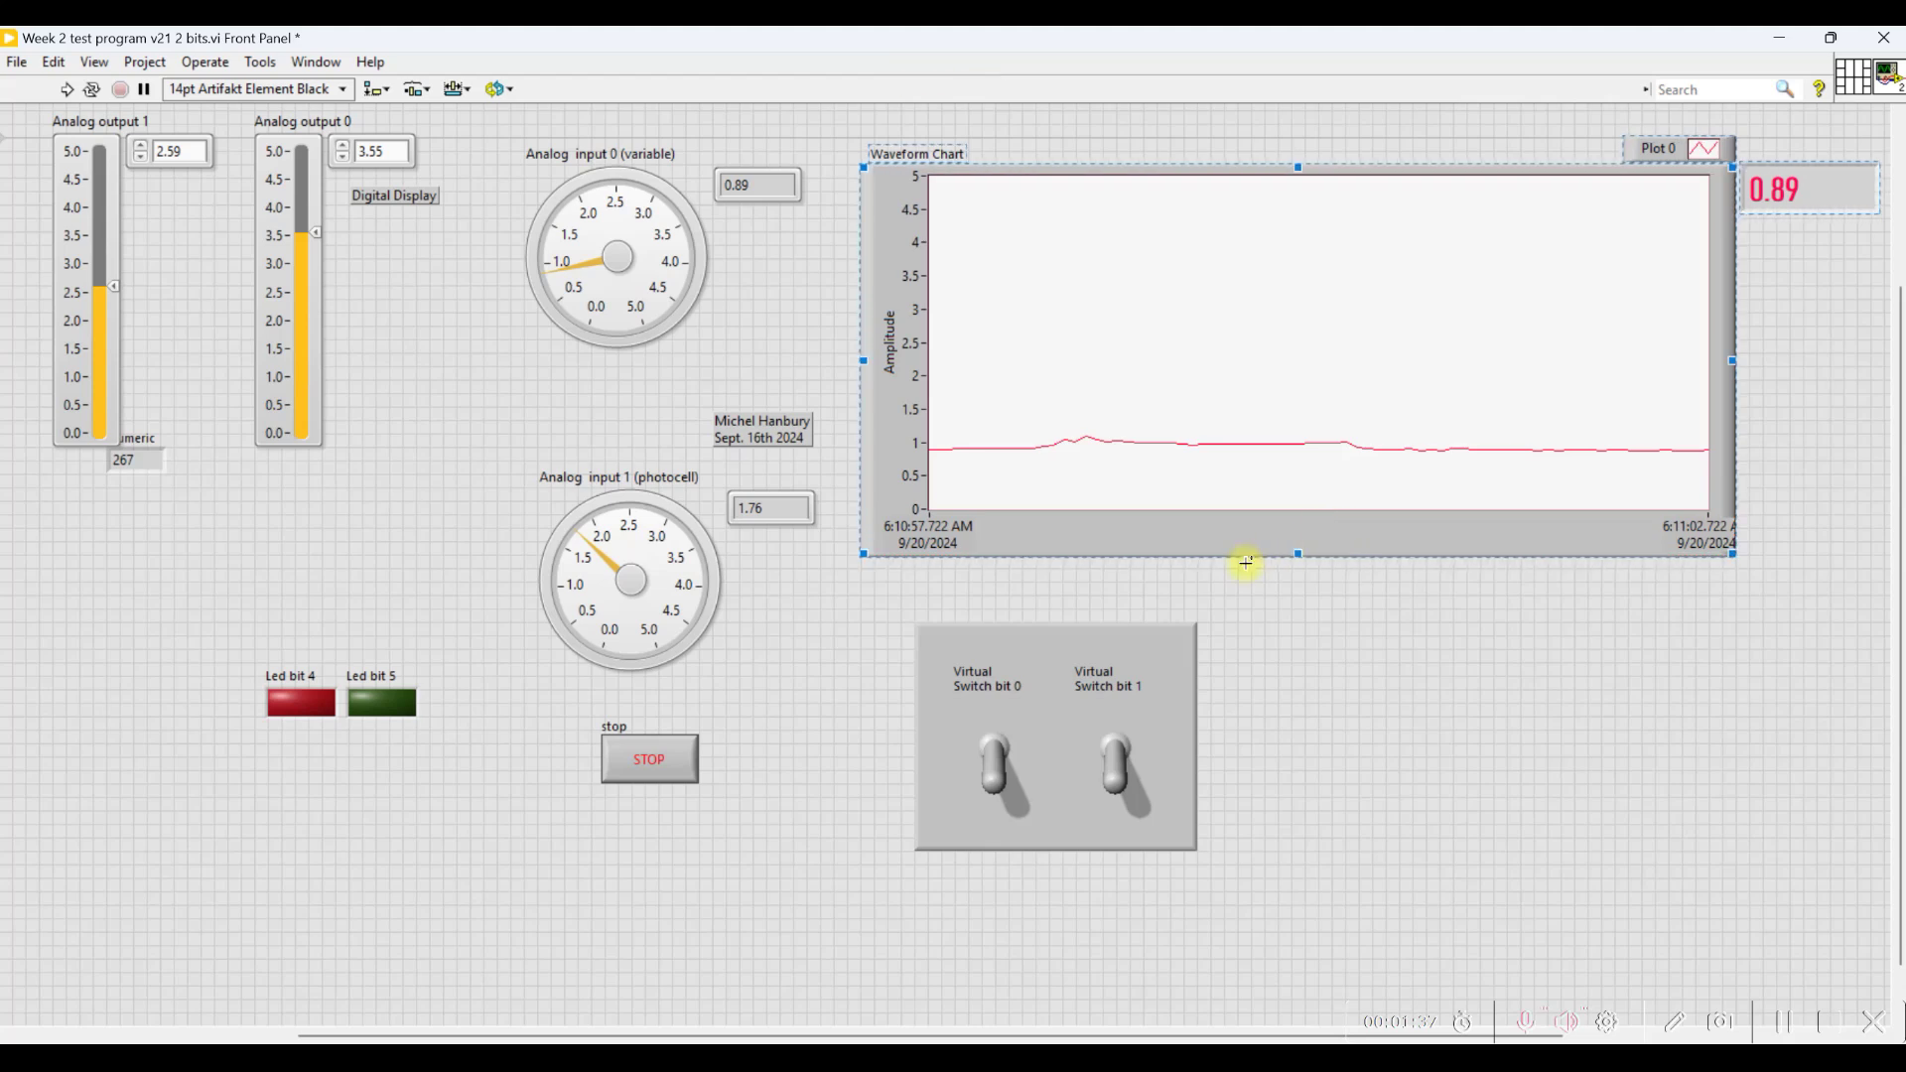
click(635, 541)
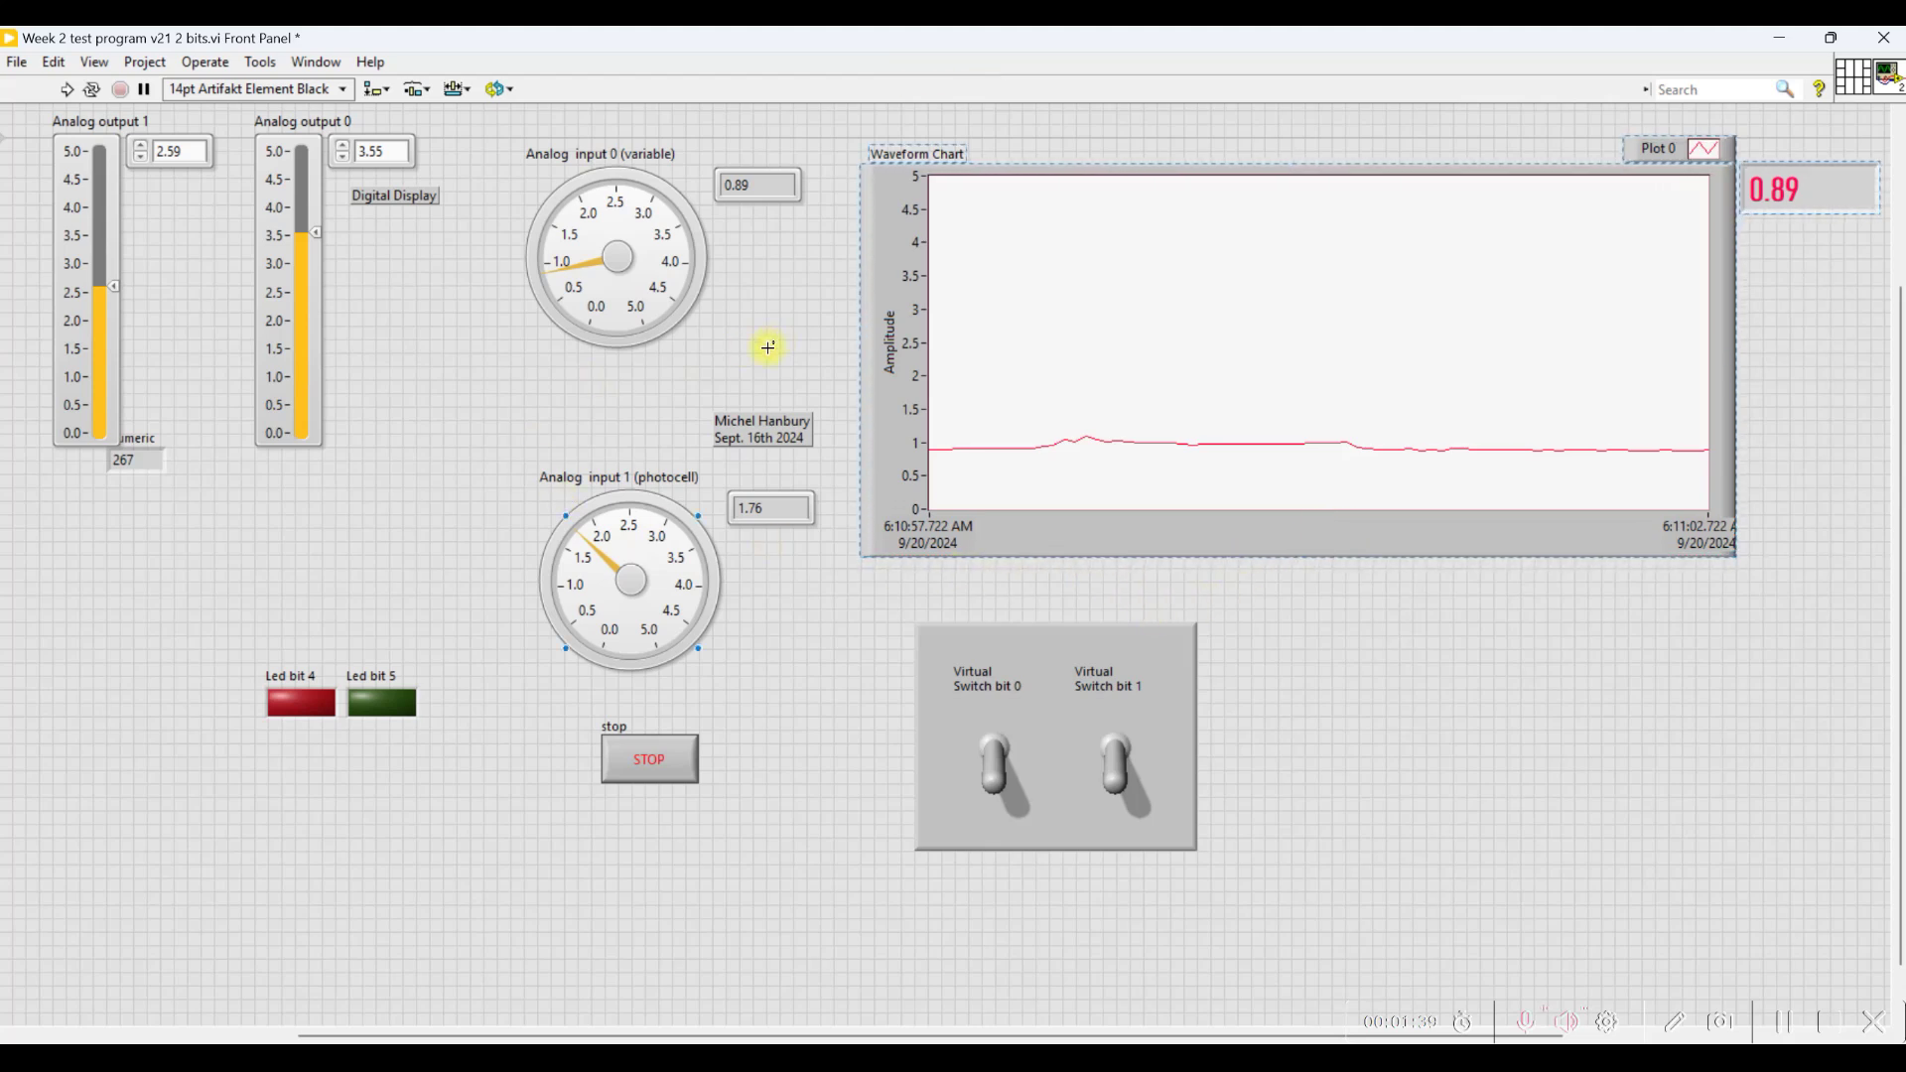
click(1836, 203)
Format the 0.89 readout as floating point with digits of precision and trailing zeros hidden
right_click(1777, 196)
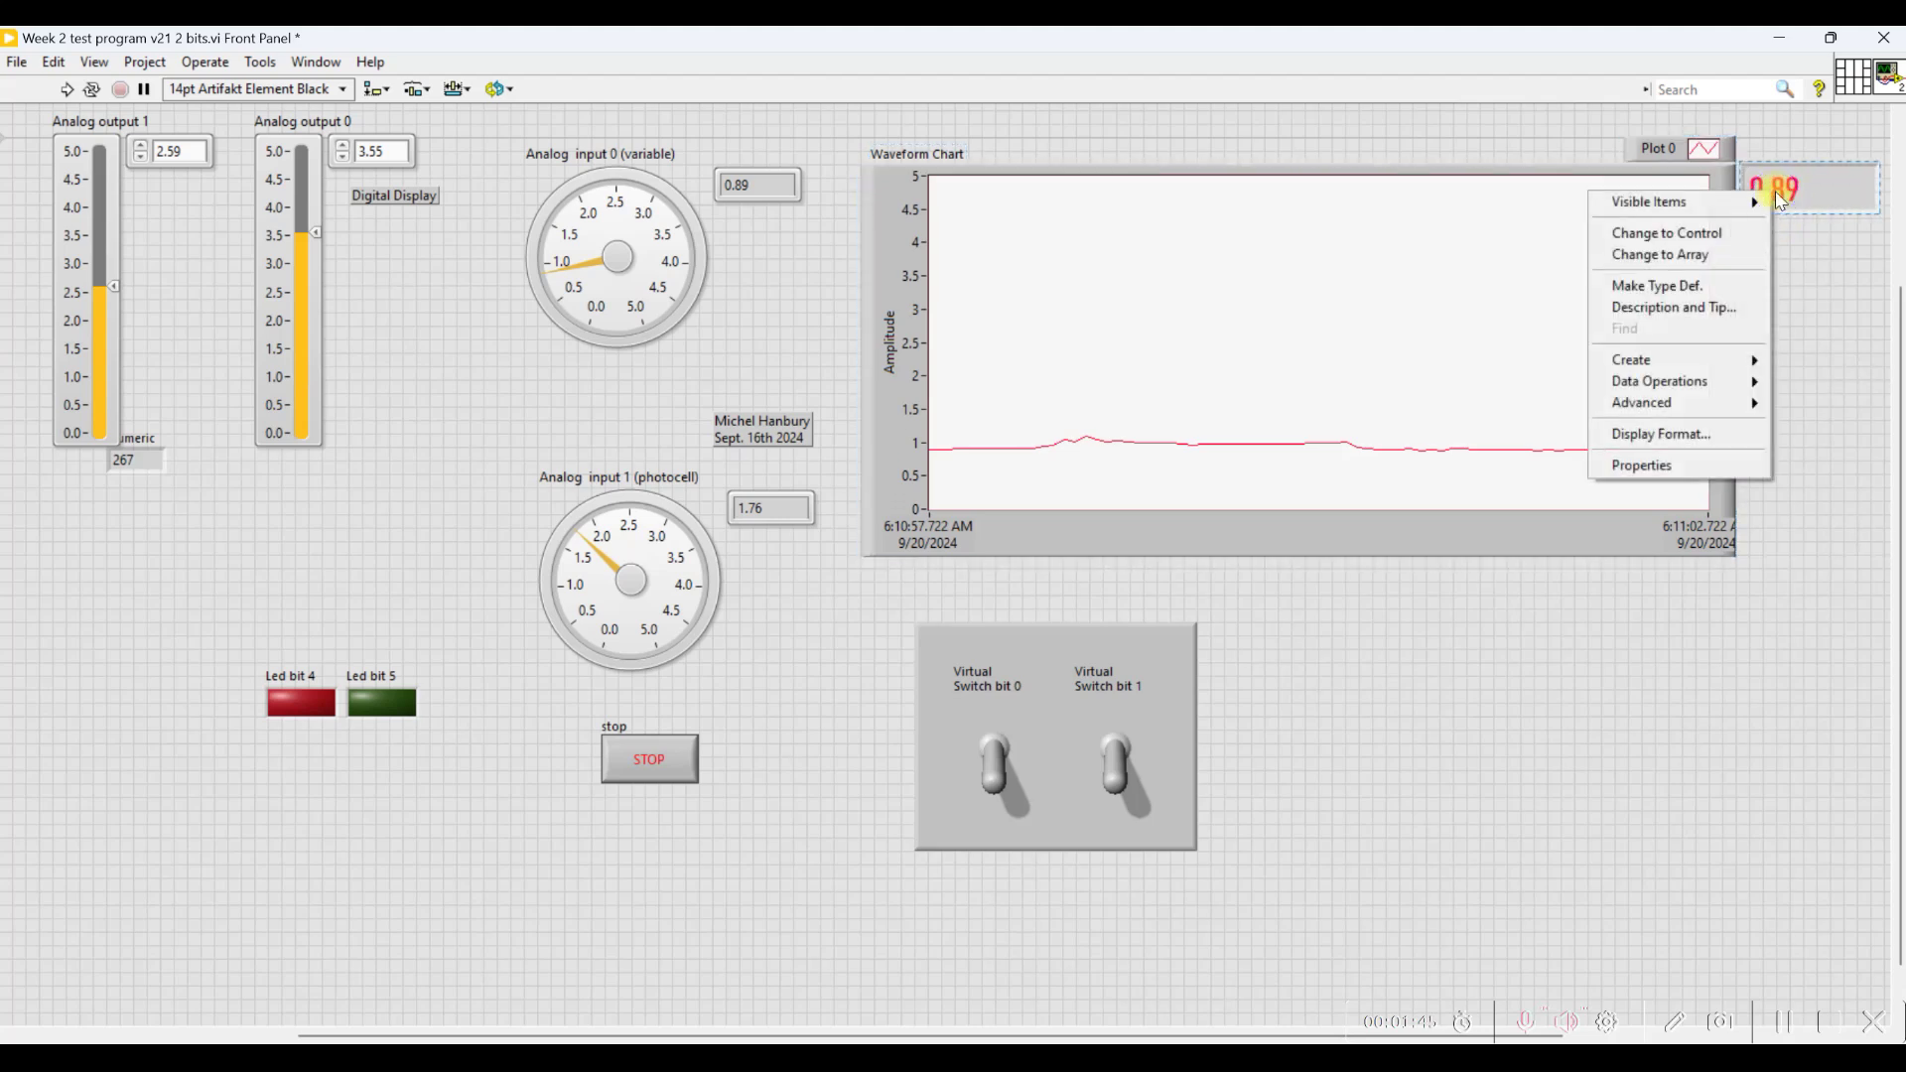
click(1675, 434)
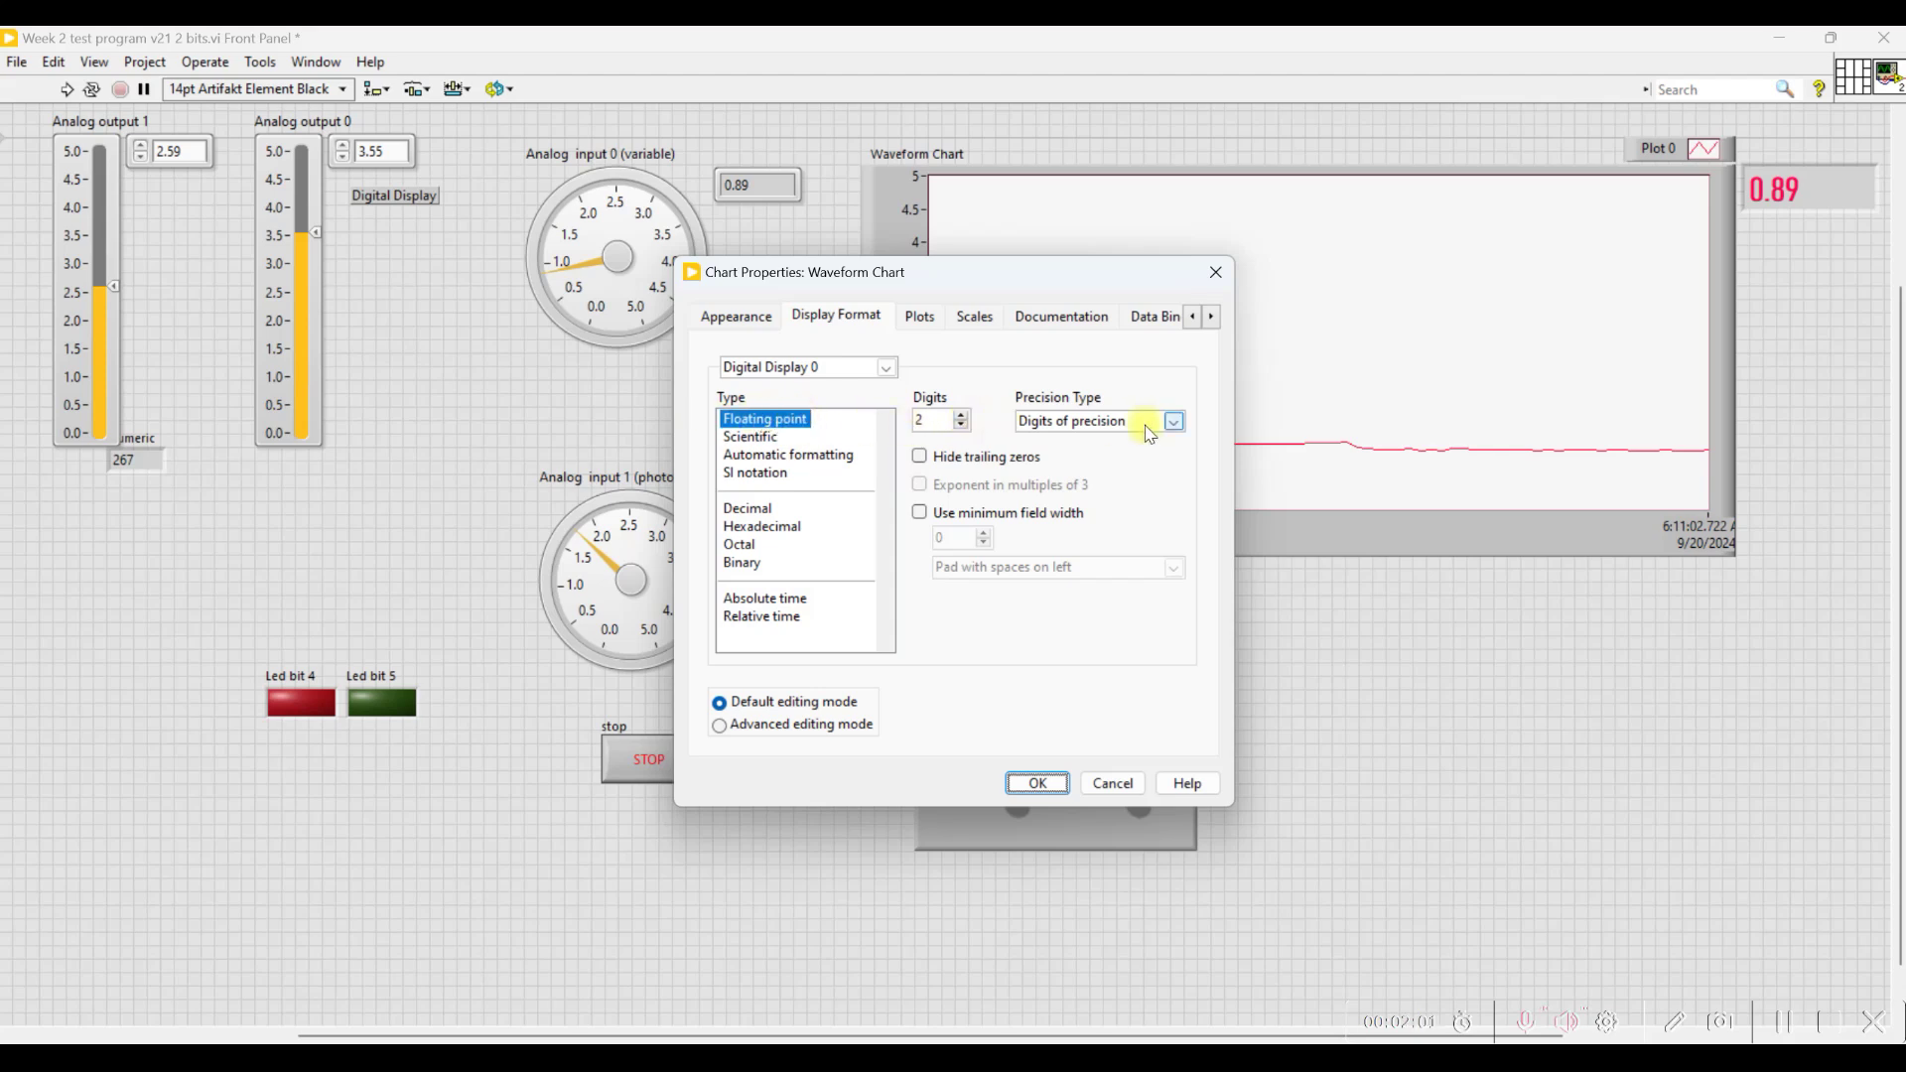
click(1174, 424)
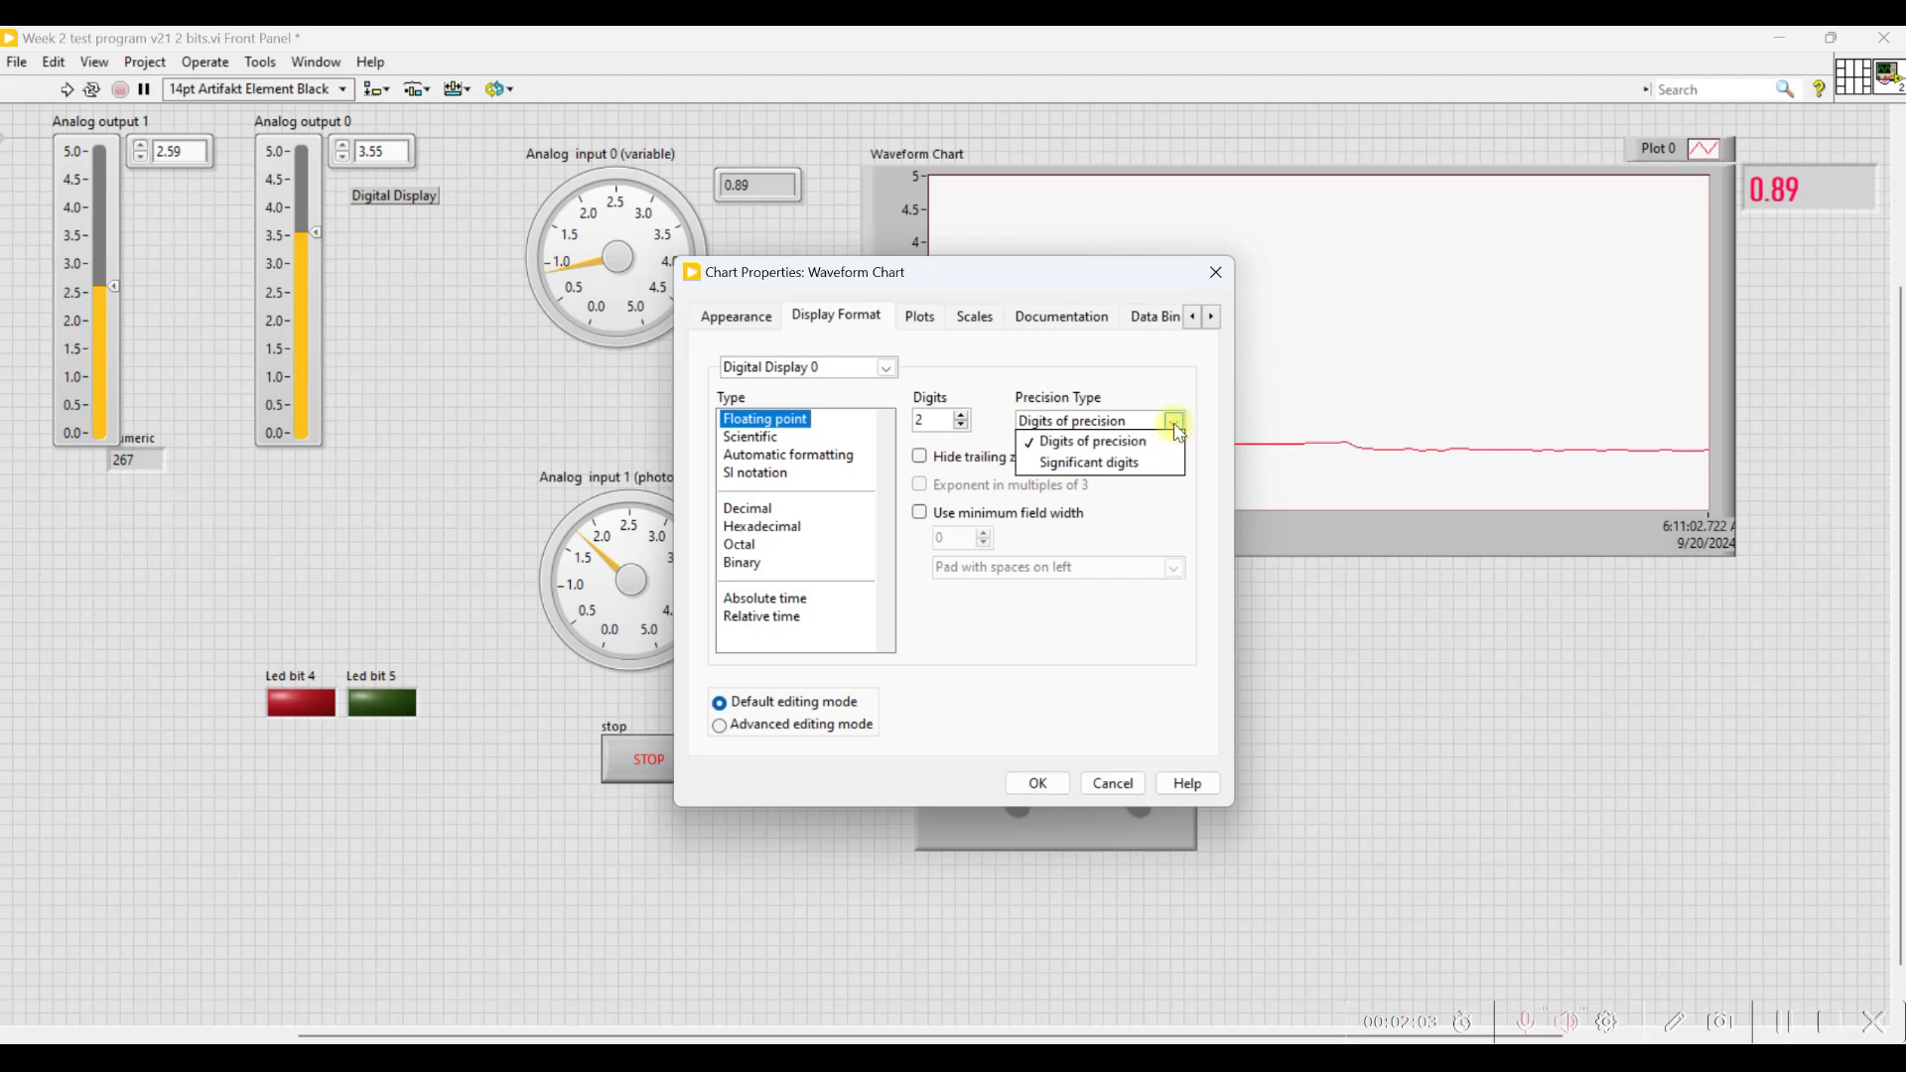
click(1173, 425)
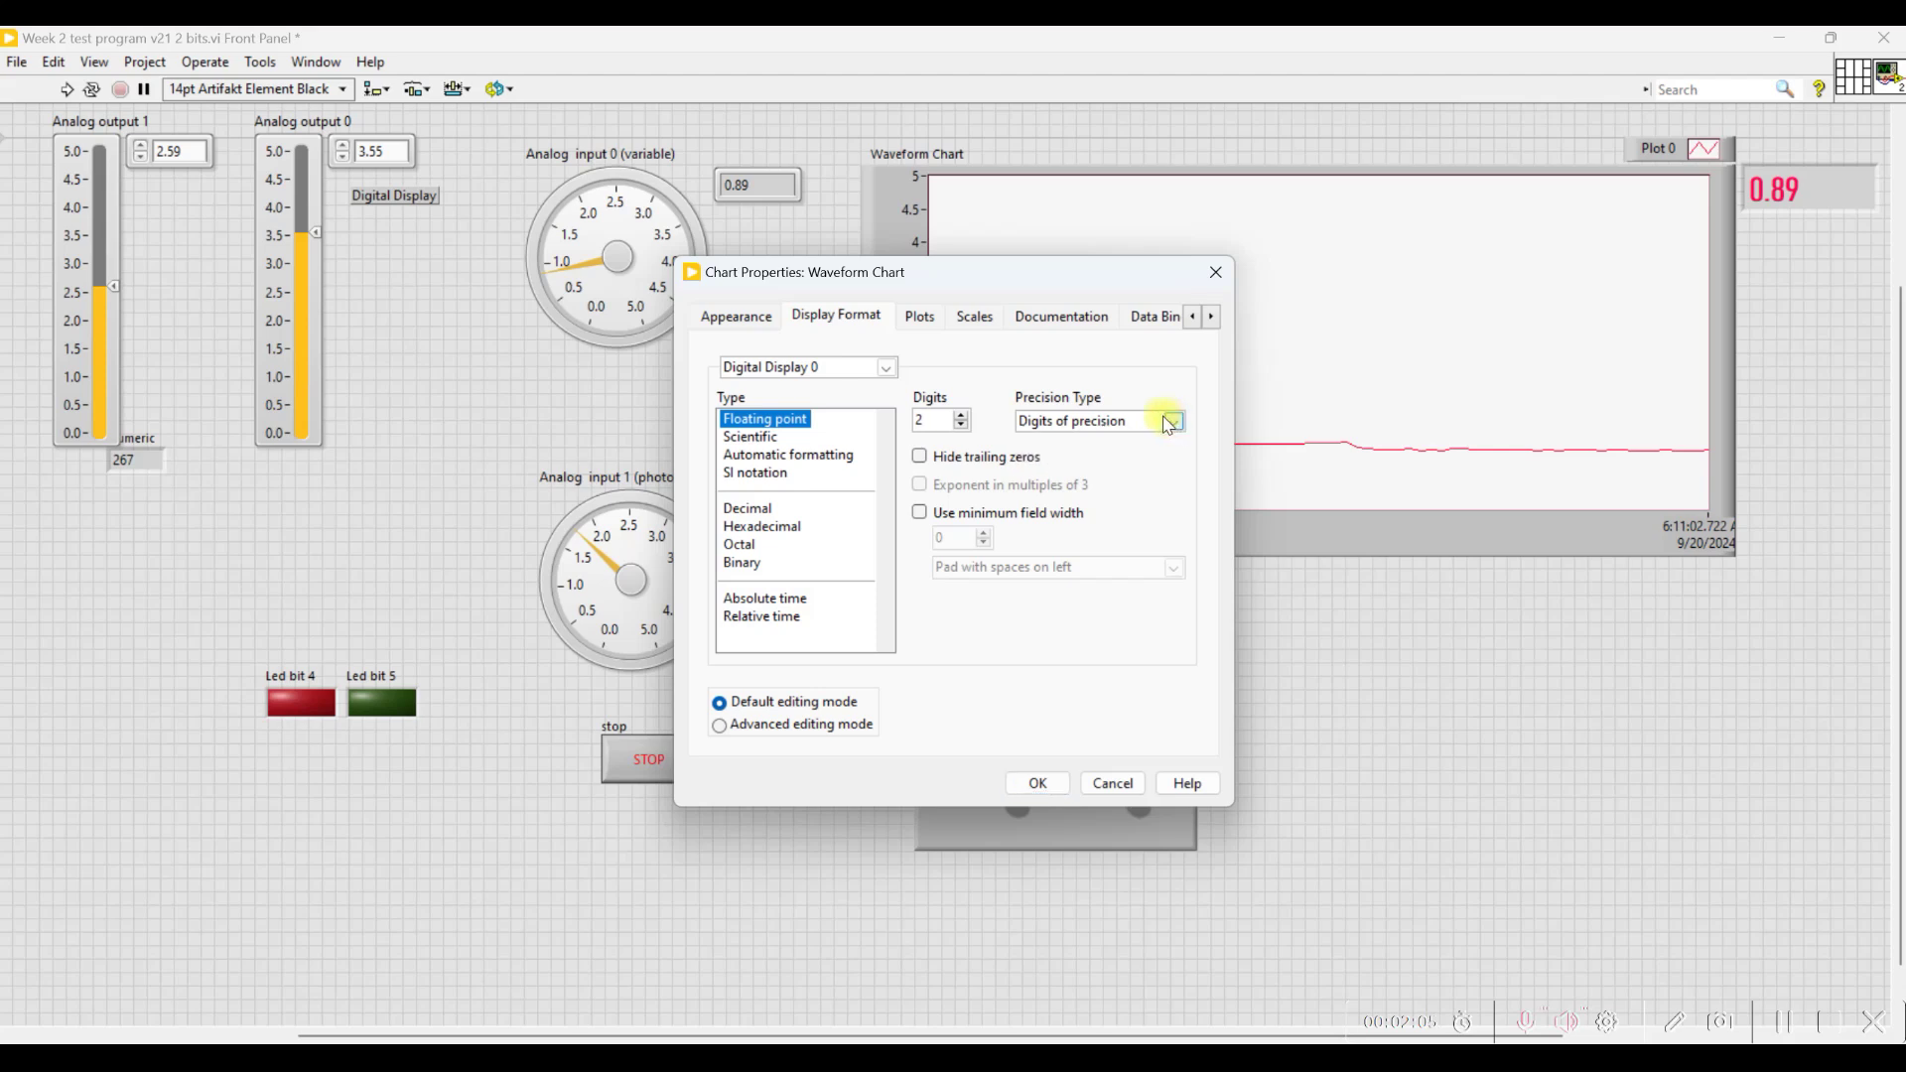
click(920, 458)
click(778, 425)
click(1036, 783)
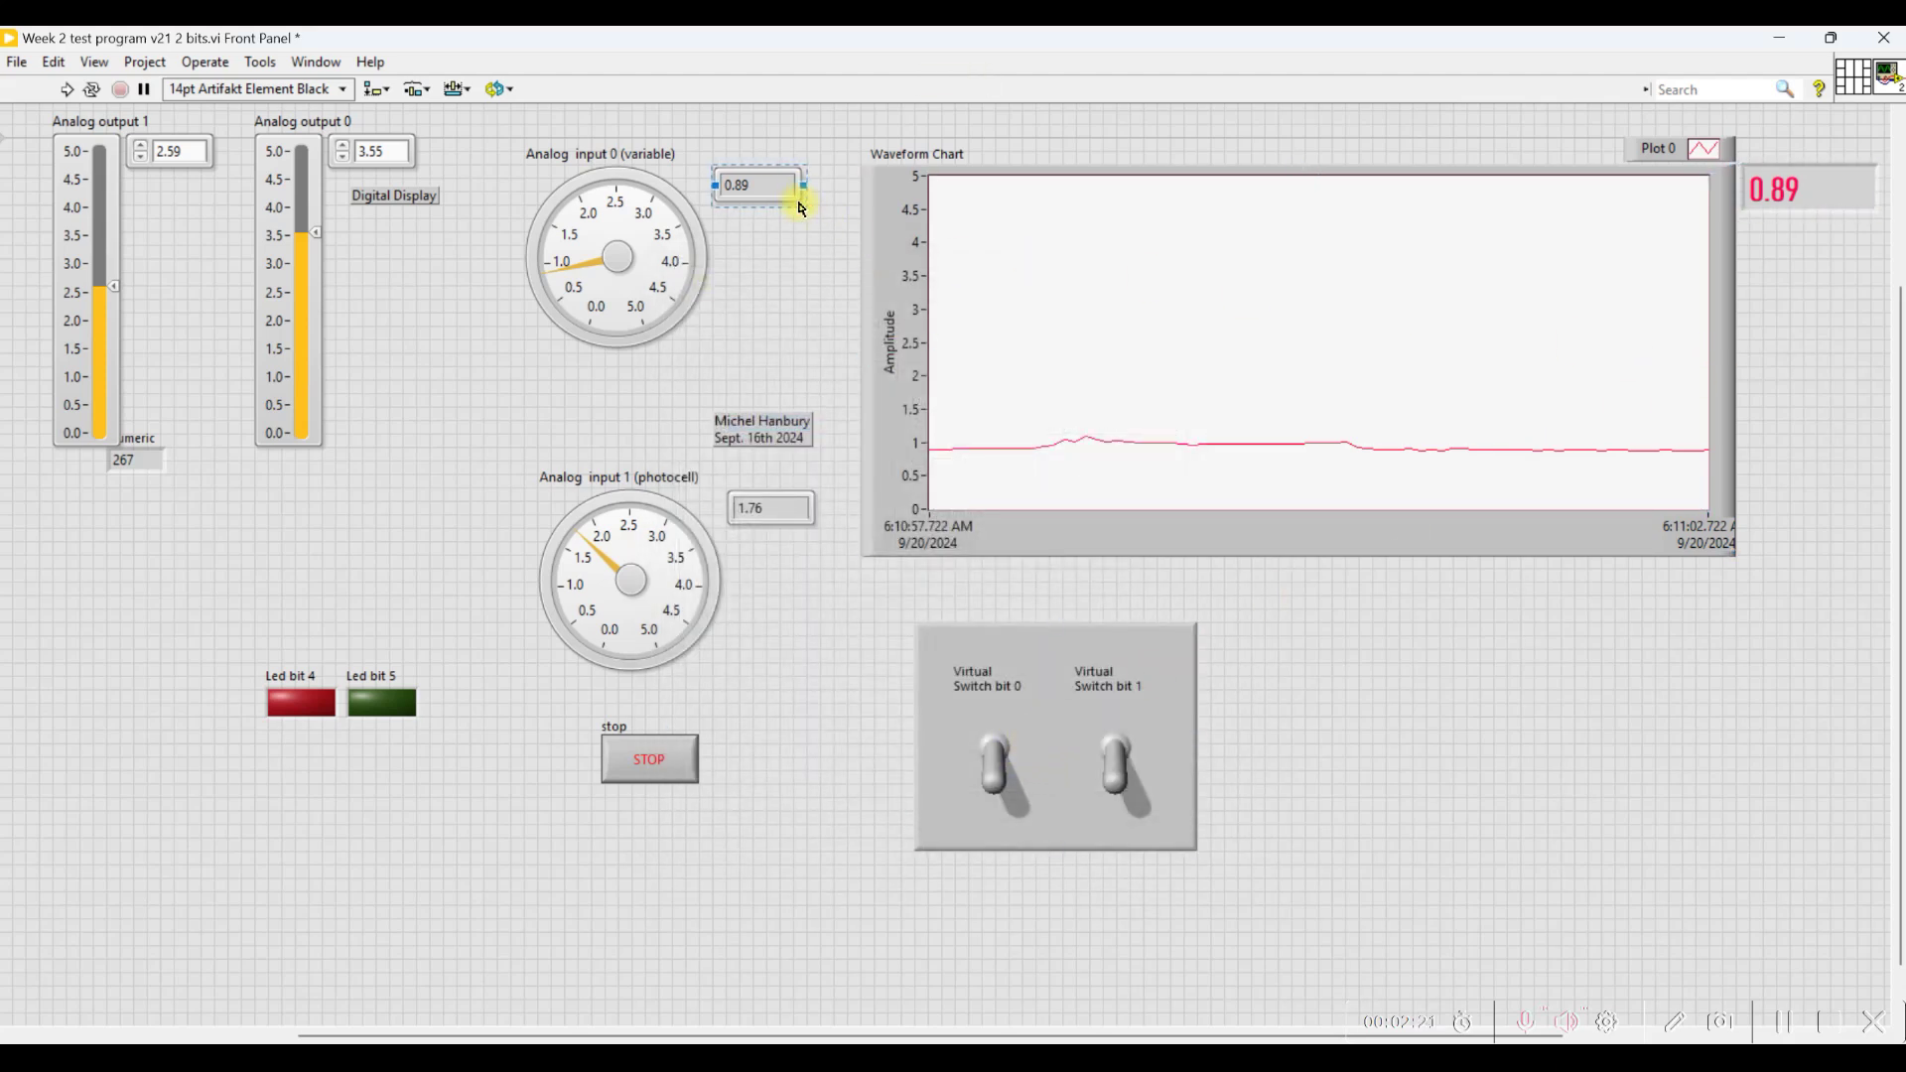
Bring up the block diagram via the Window menu and inspect the author comment label
click(316, 61)
click(331, 89)
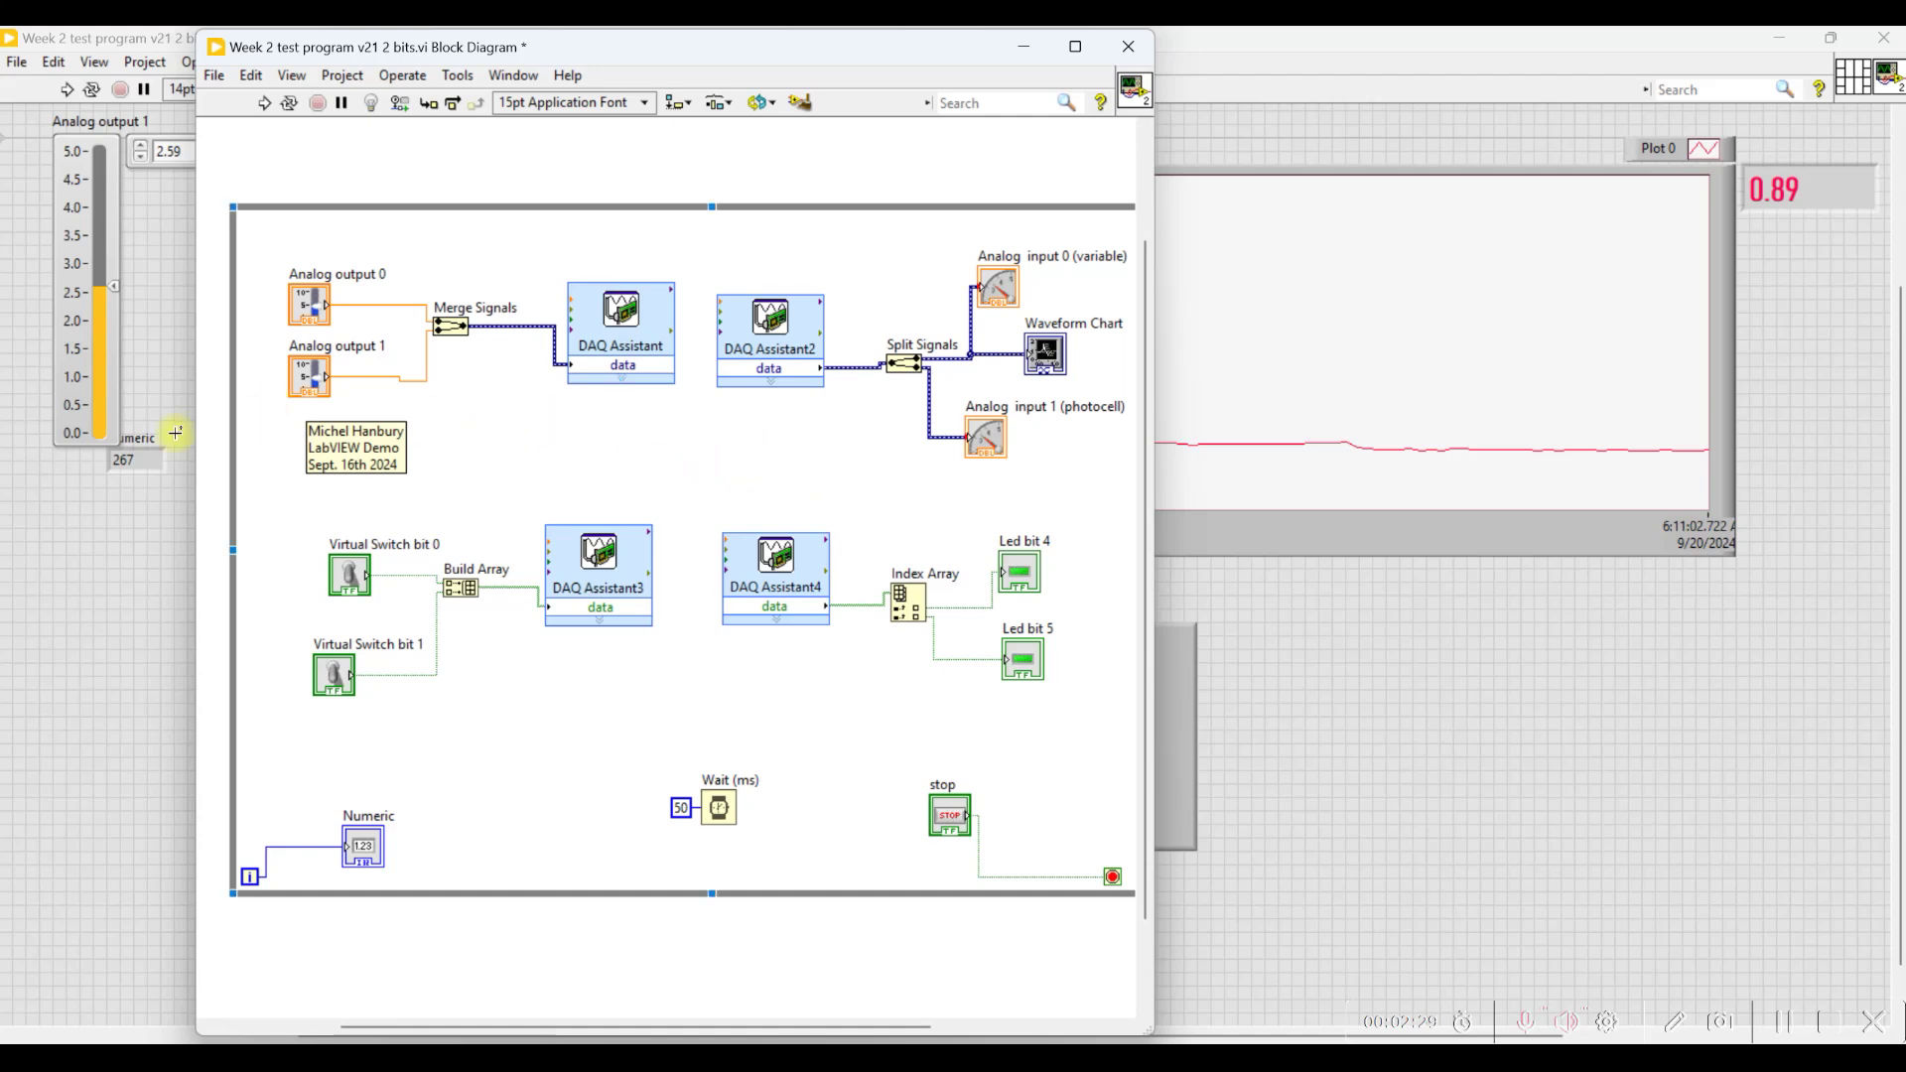
click(357, 446)
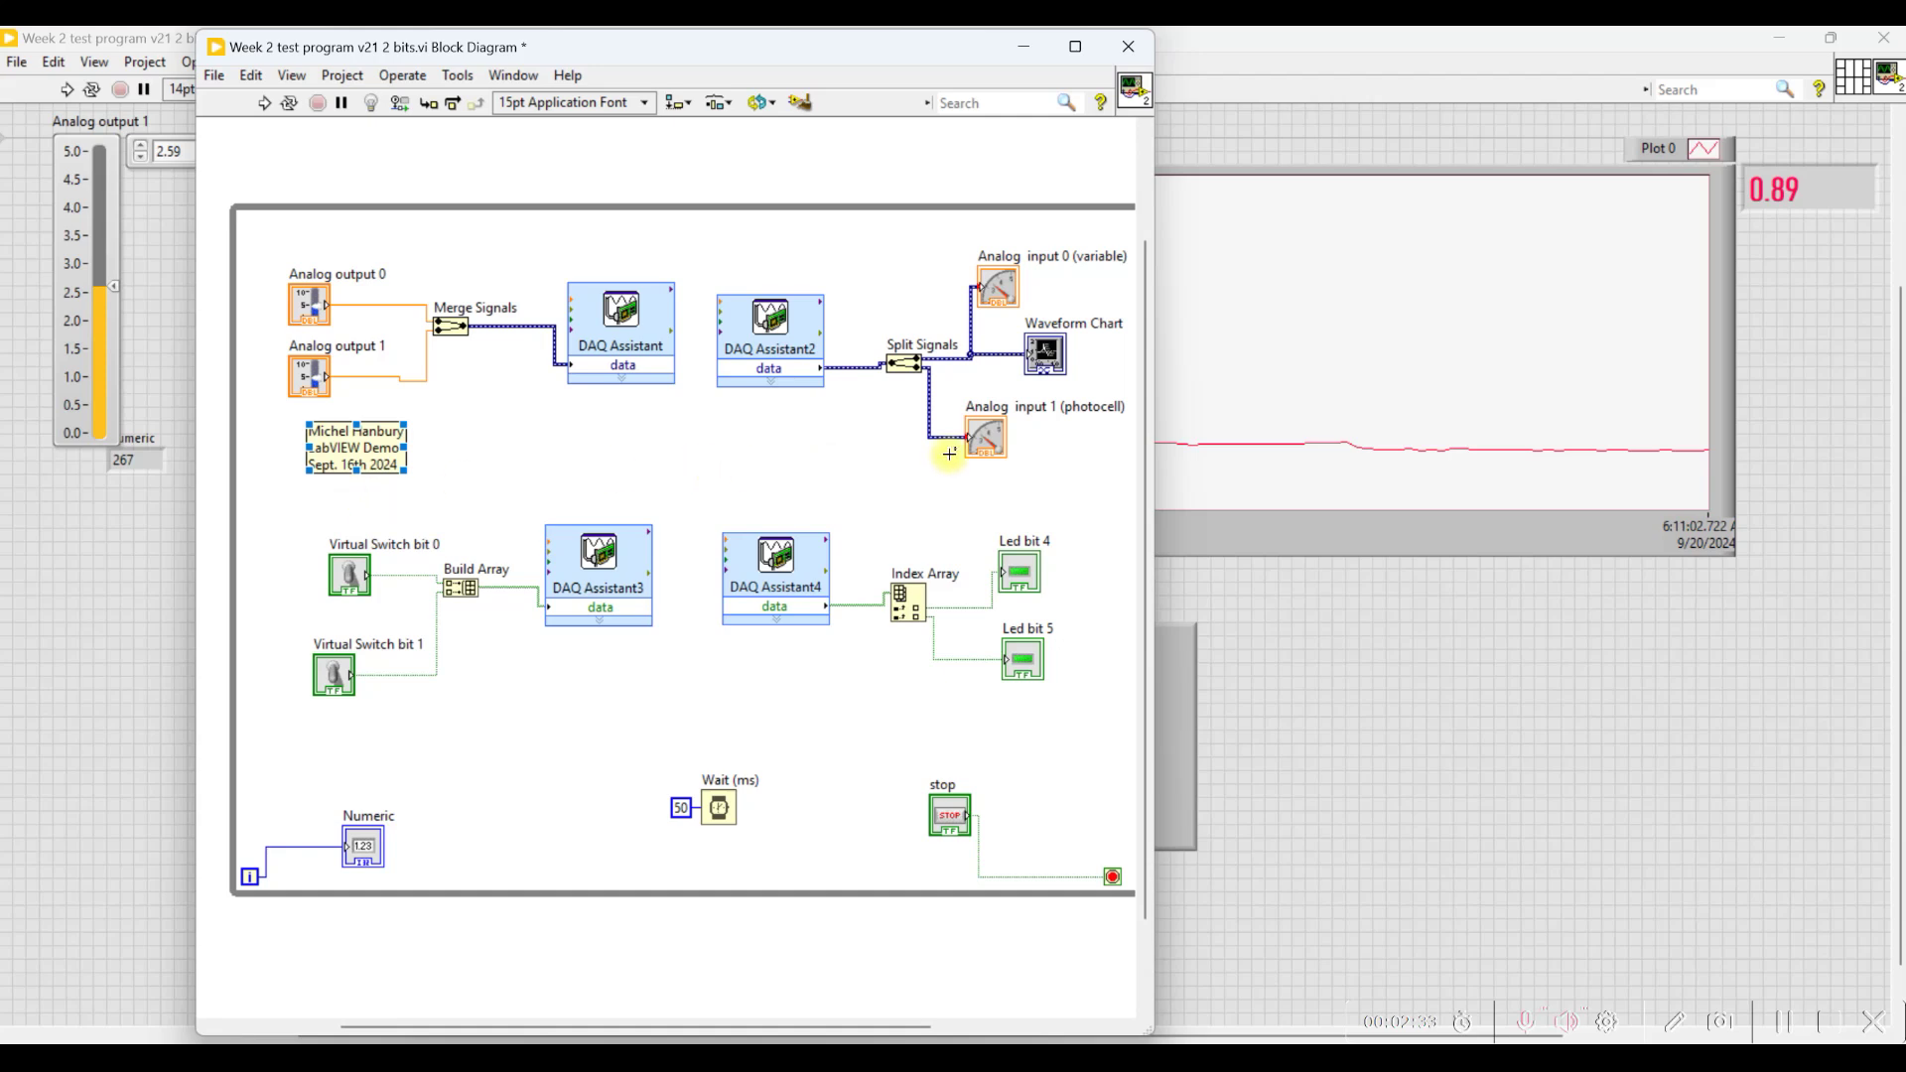
click(356, 600)
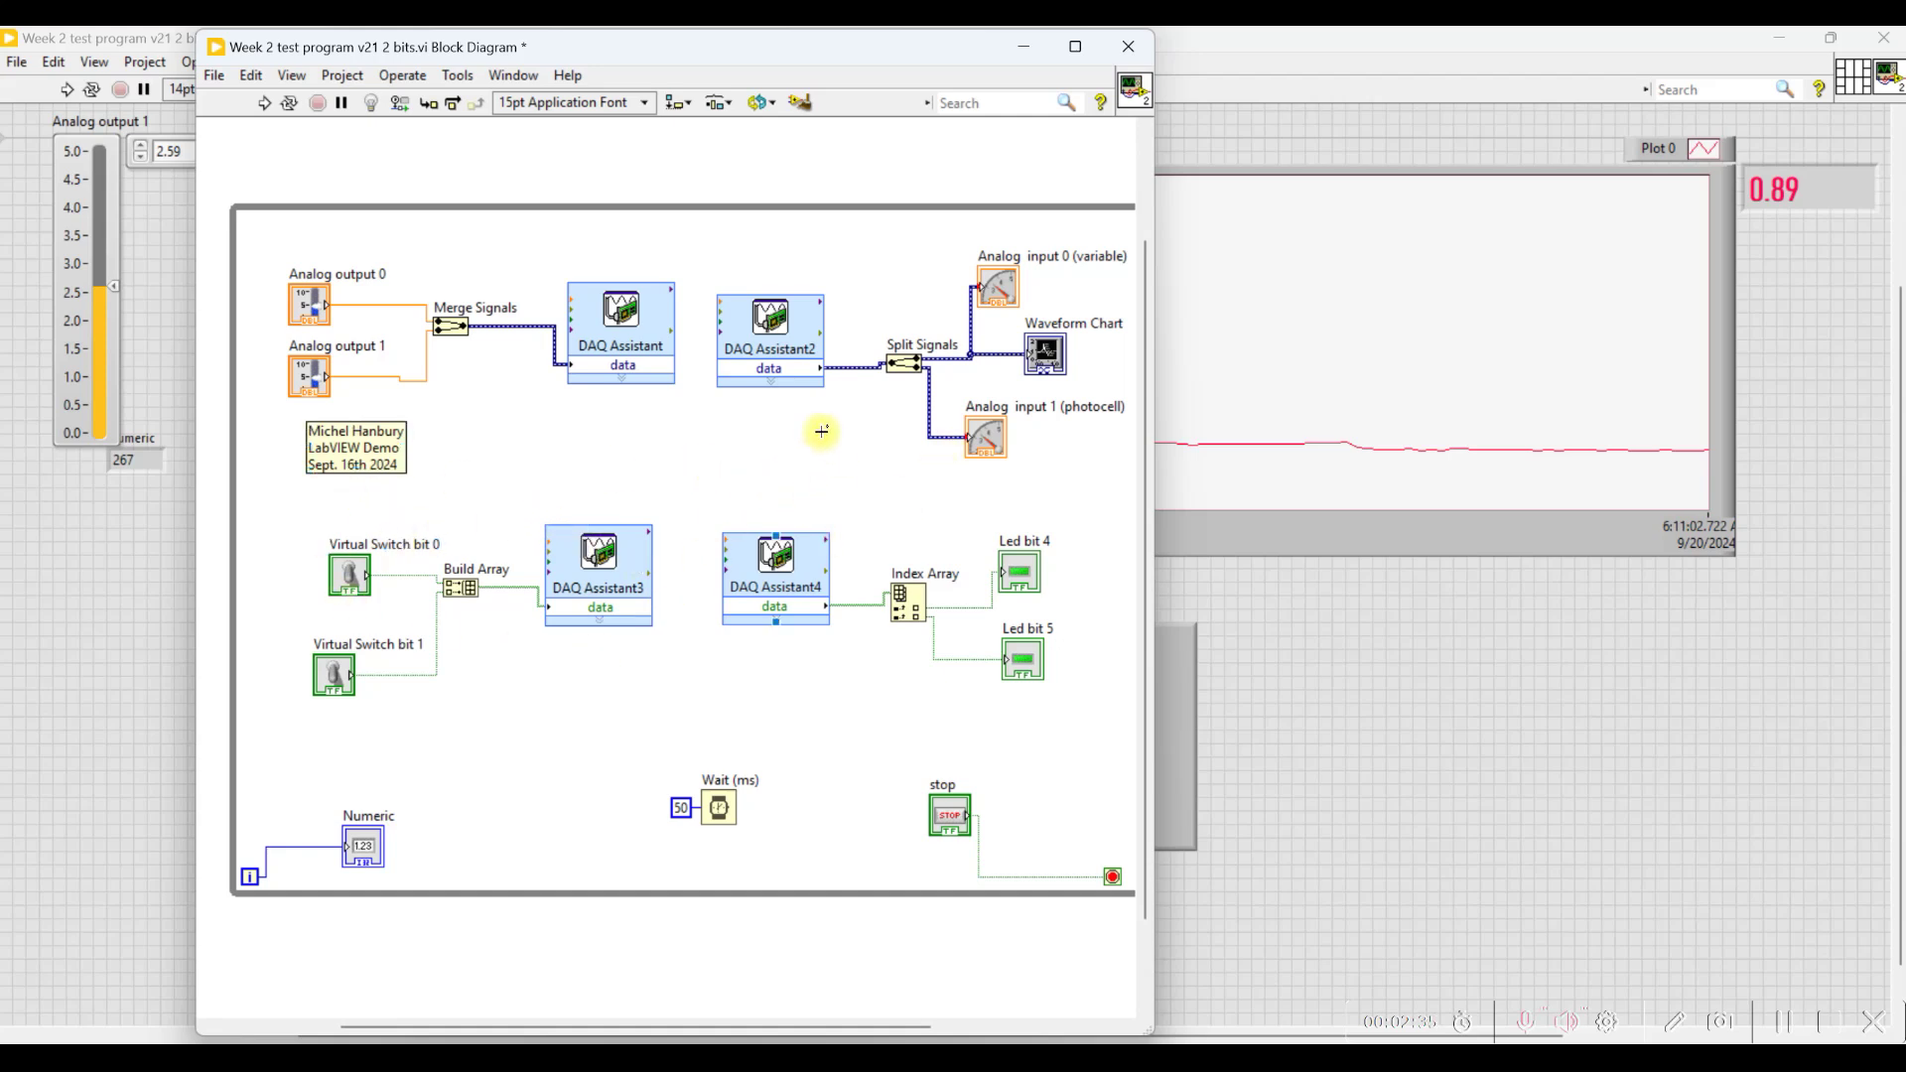
Place a new Numeric 2 indicator on the front panel from the Numeric palette
click(1393, 624)
right_click(1393, 623)
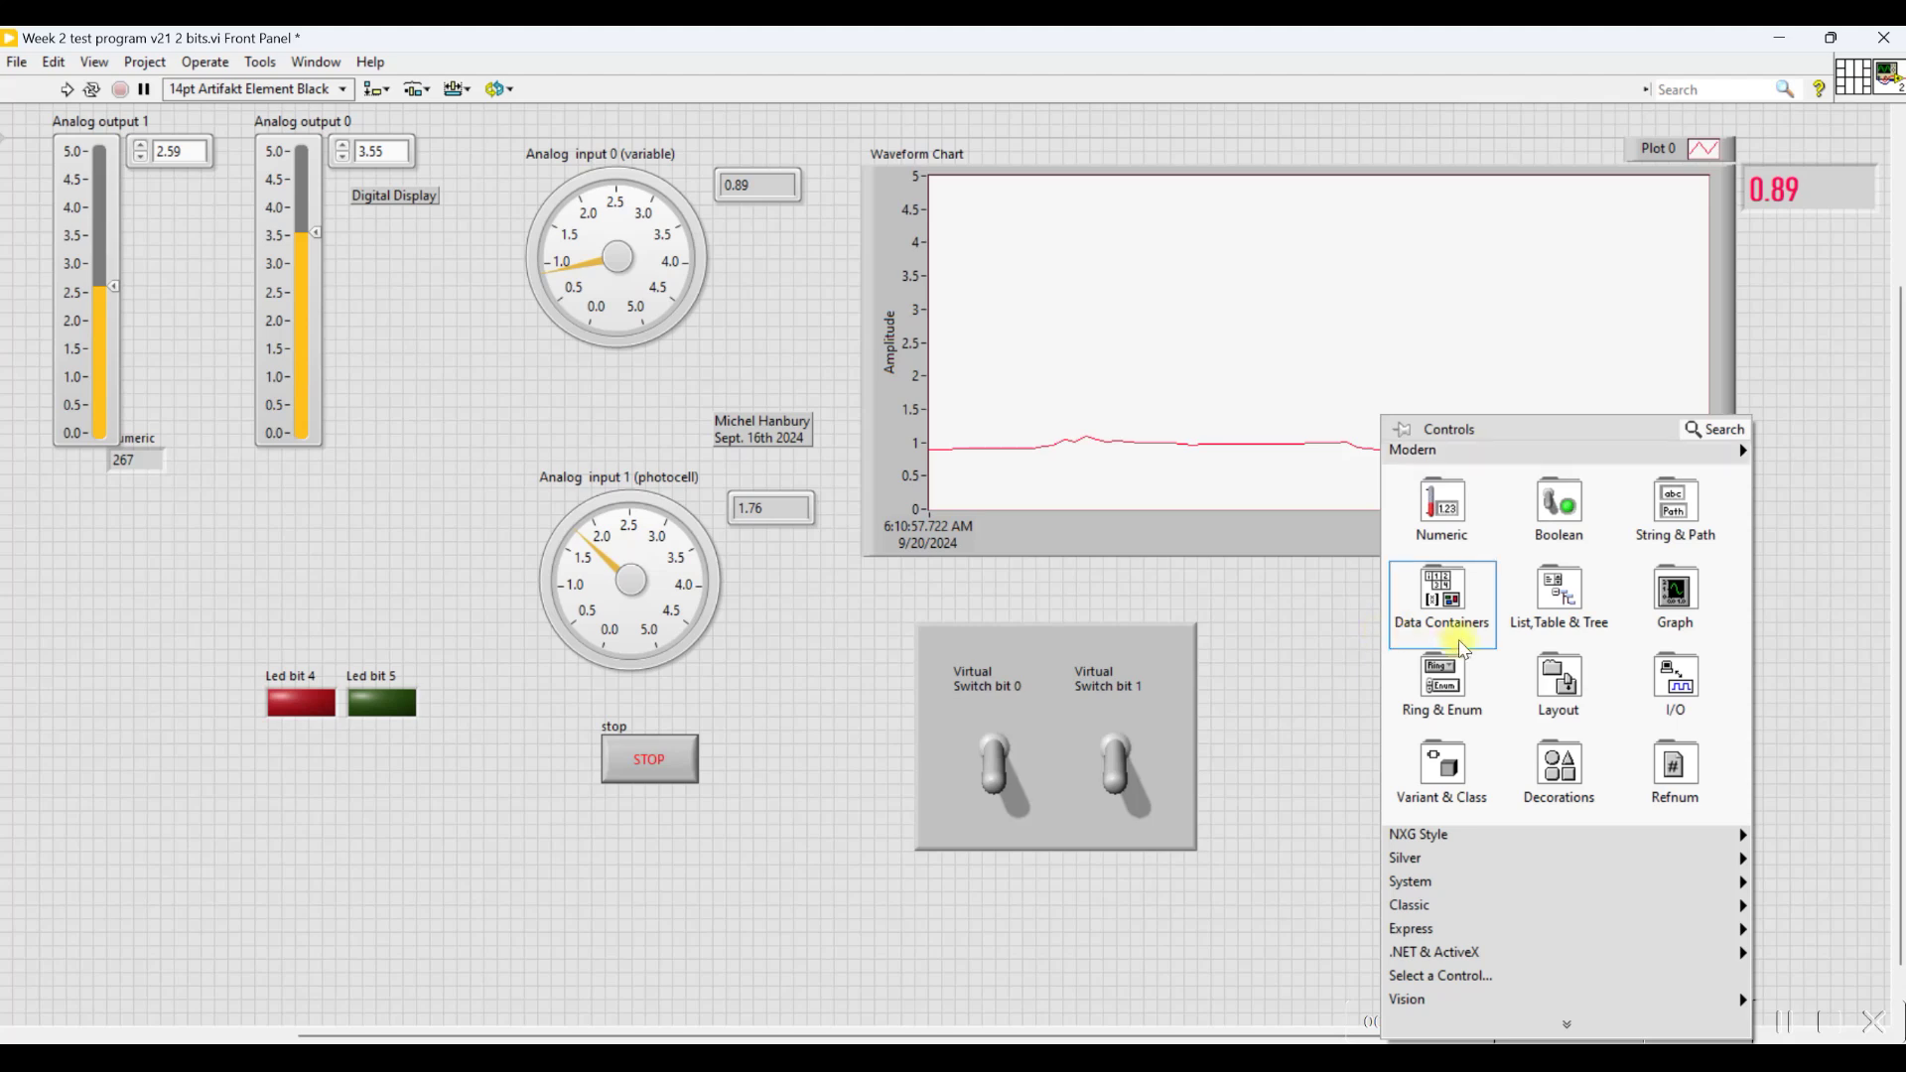
mouse_move(1418, 521)
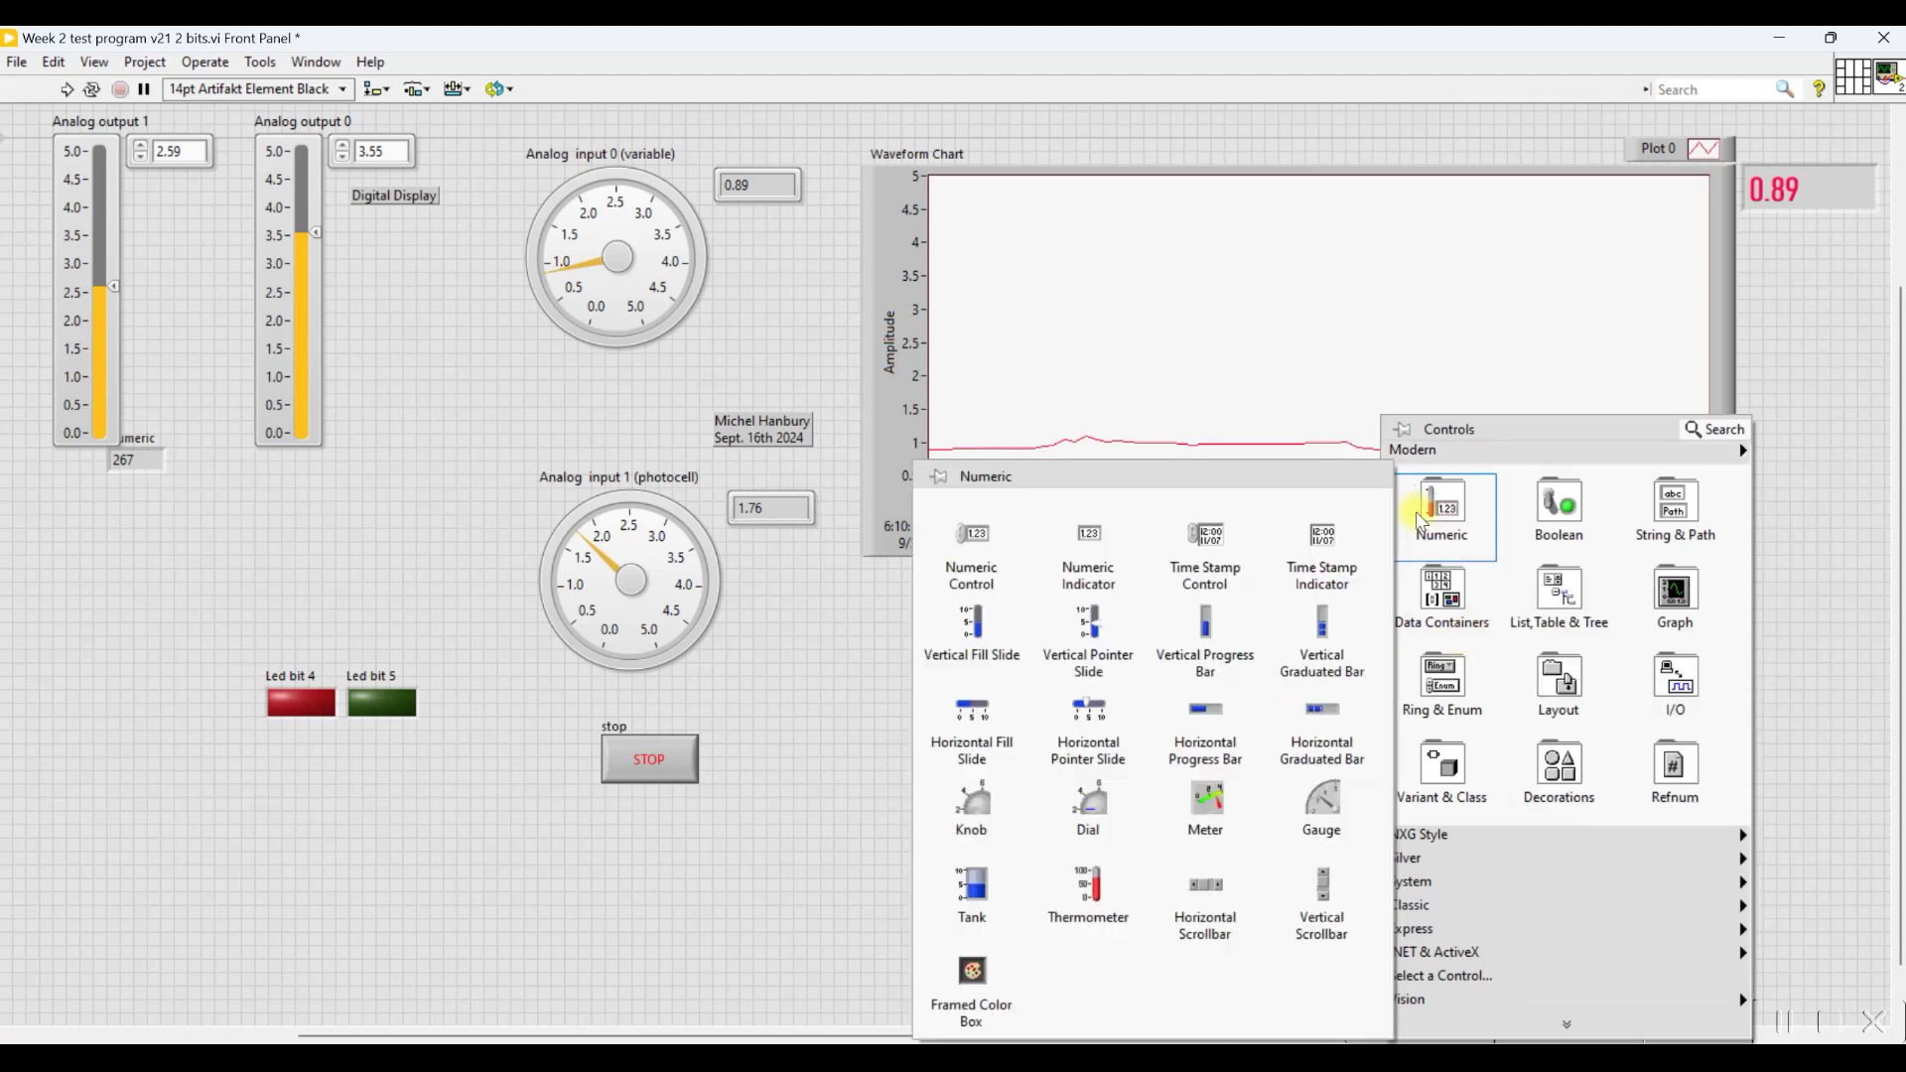
click(1095, 556)
click(1383, 688)
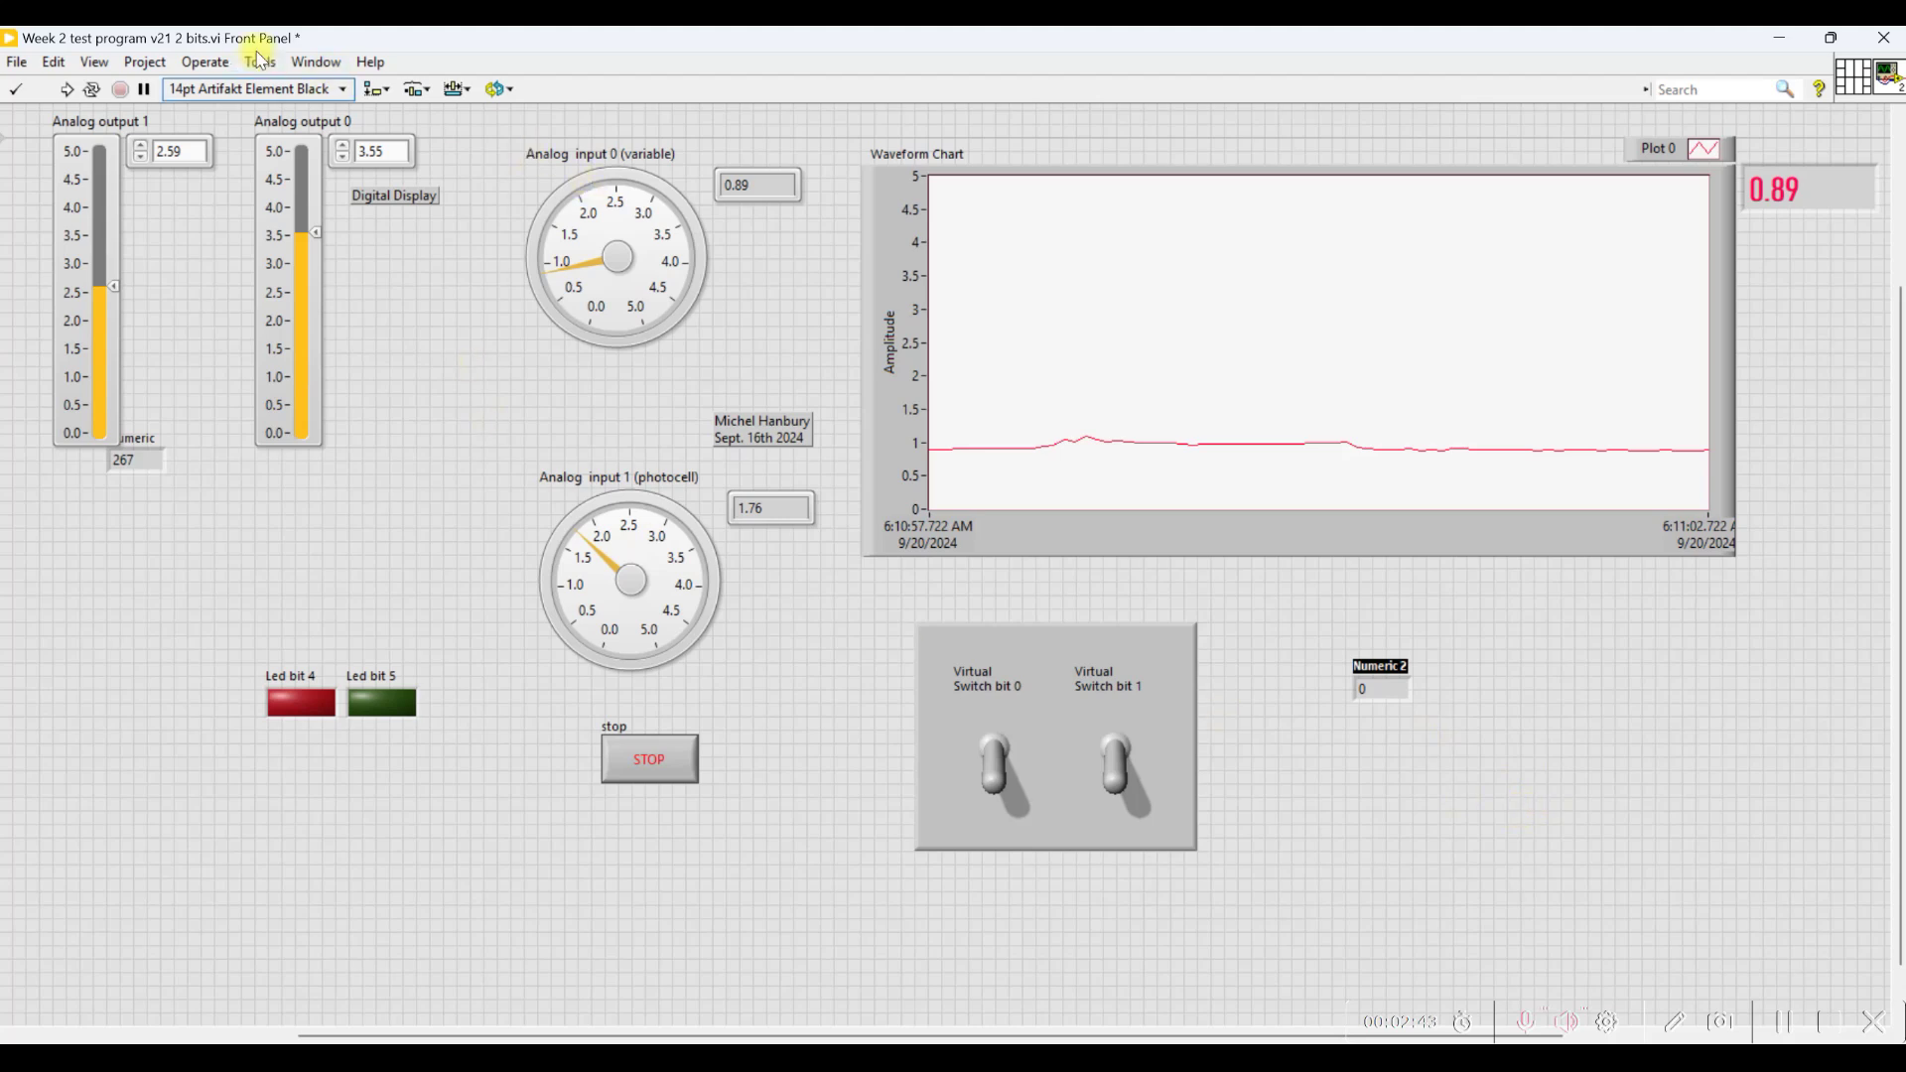
On the block diagram, move the Numeric 2 terminal beside Split Signals and wire it to the photocell signal
click(316, 63)
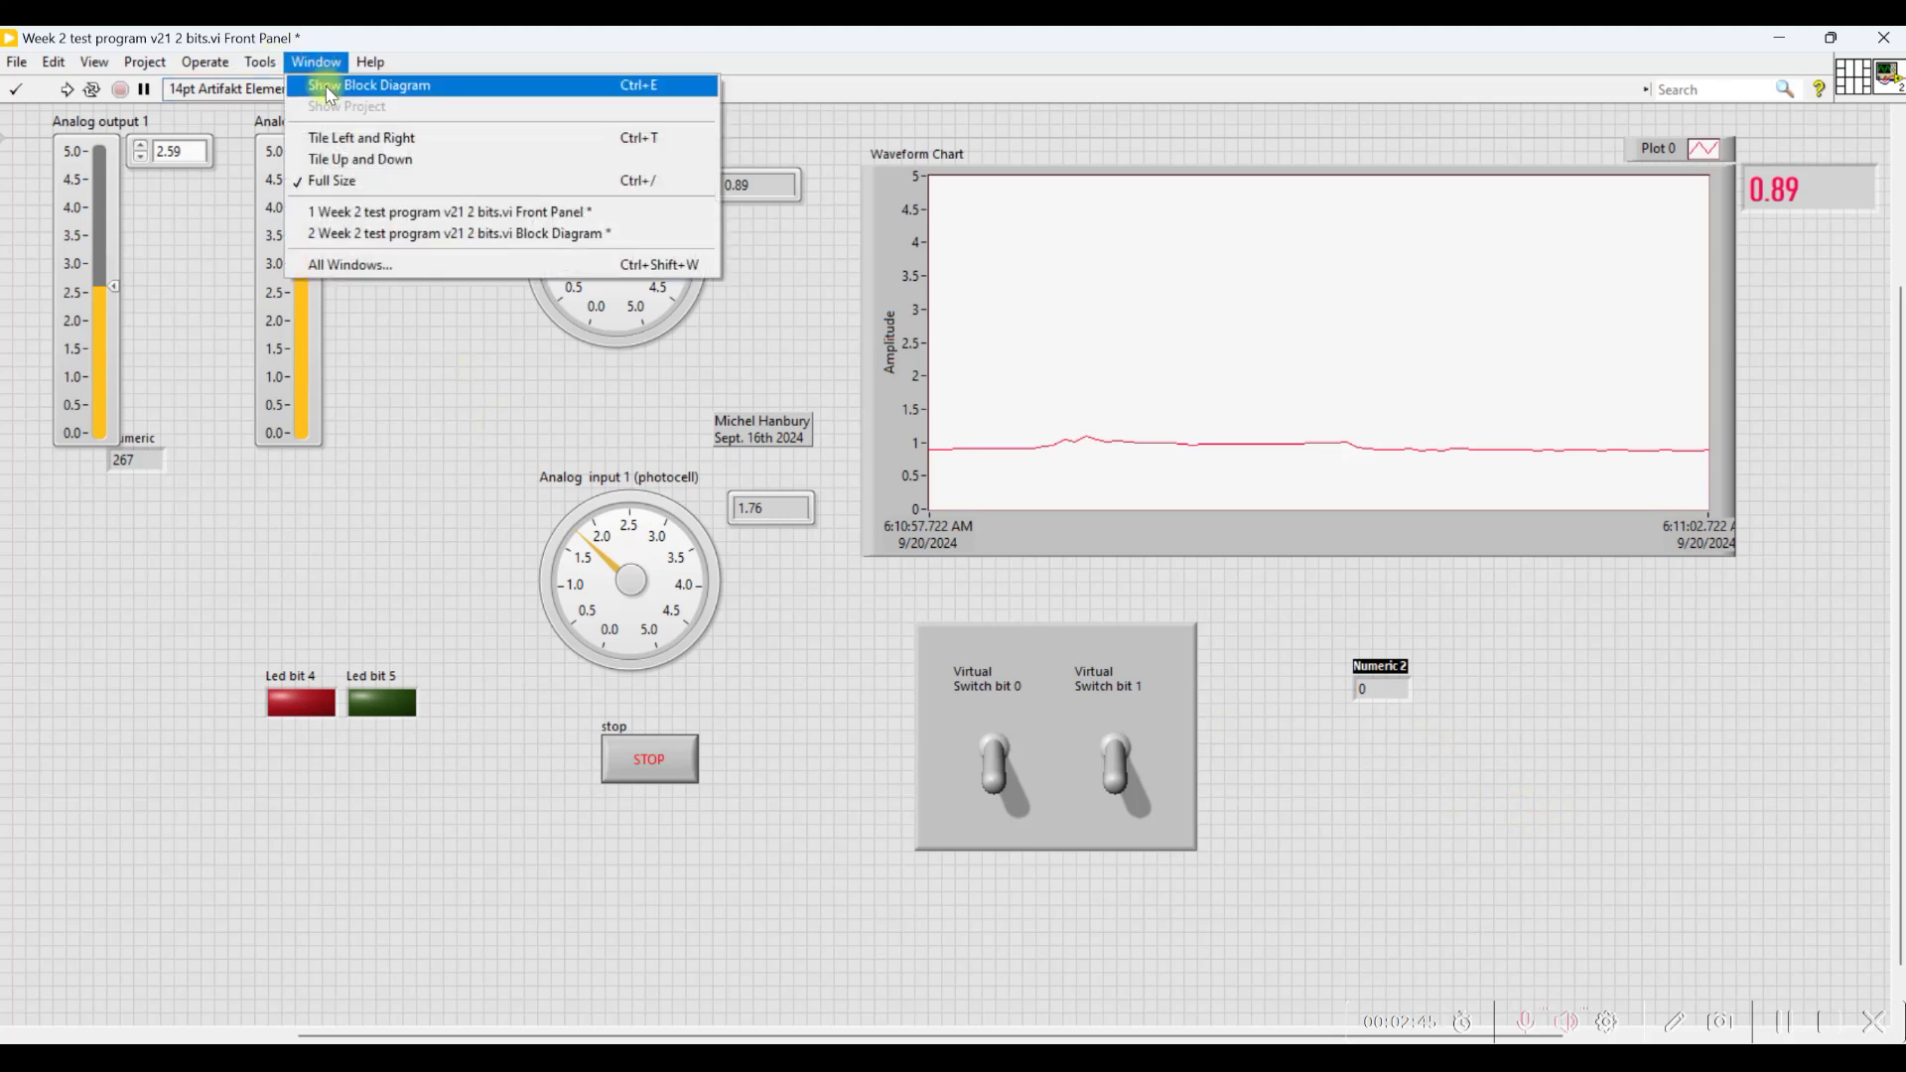
click(328, 87)
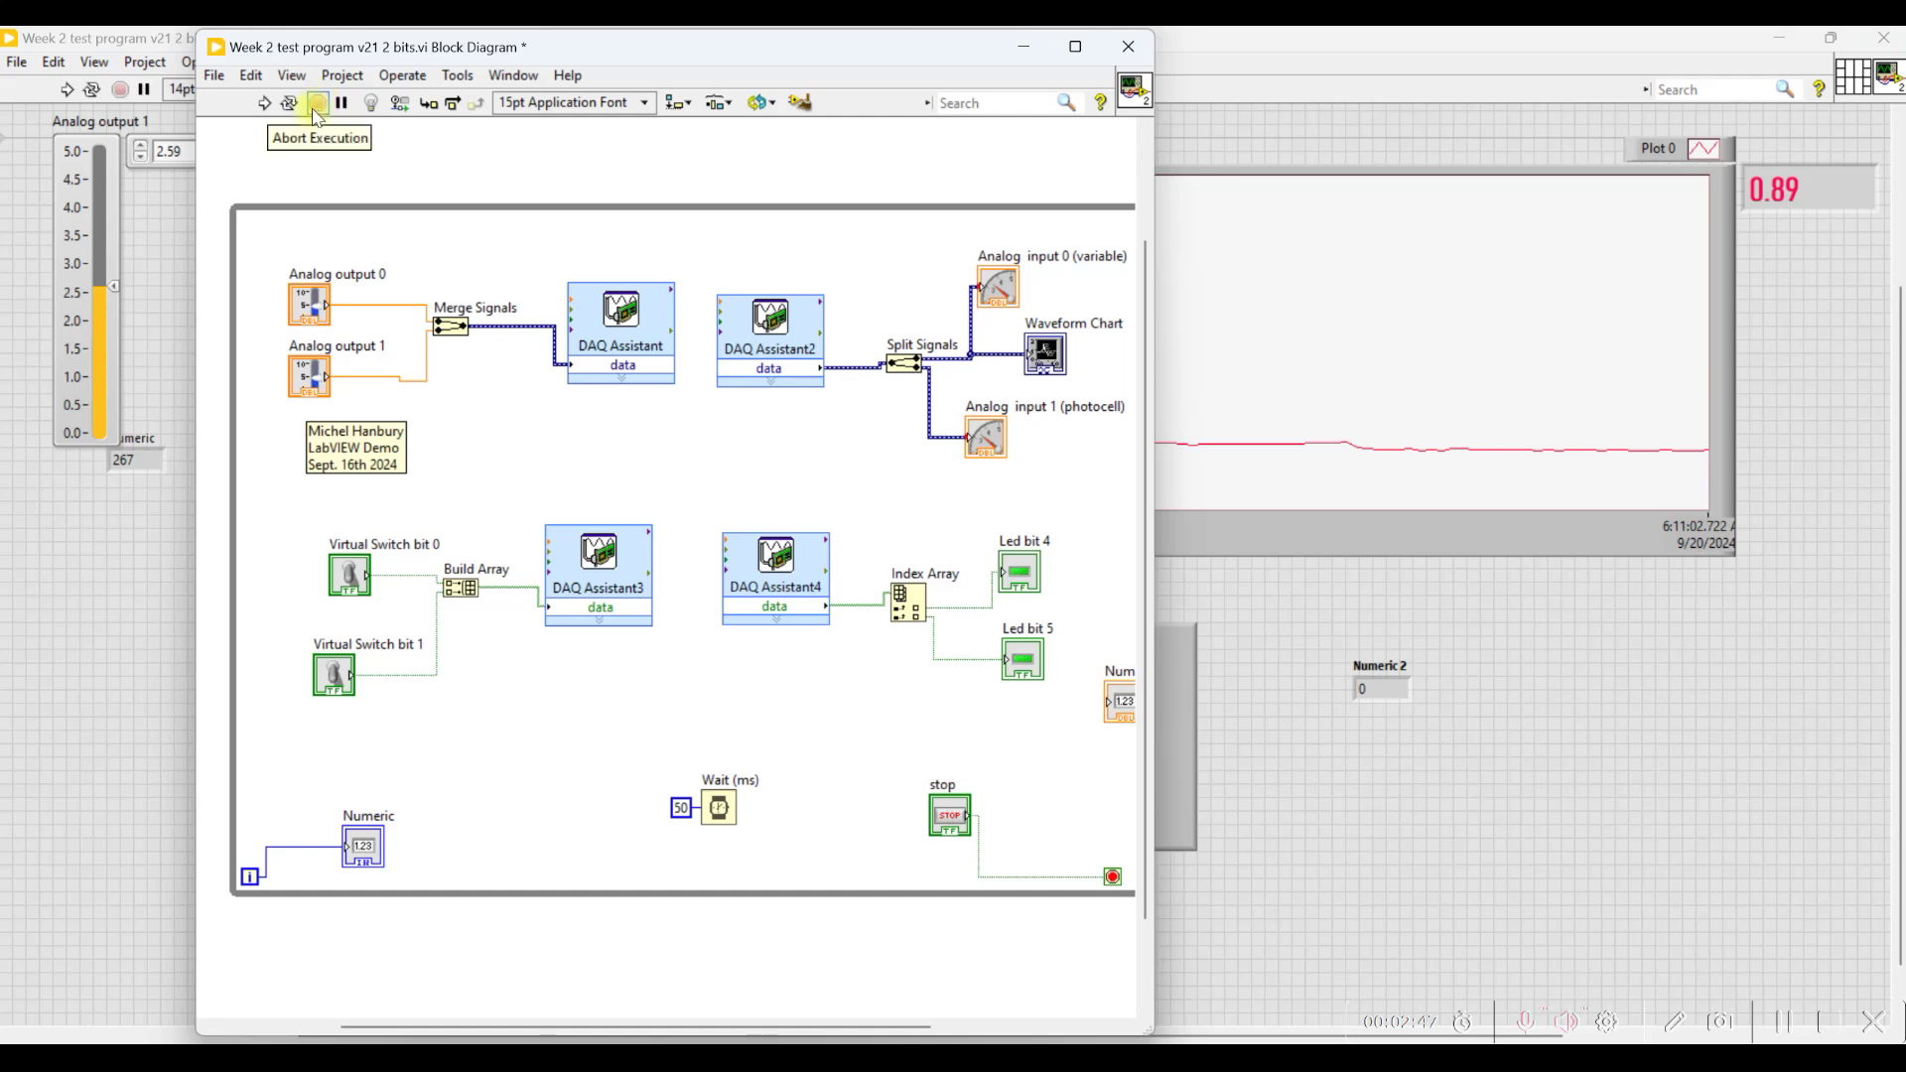
drag(1119, 700, 834, 469)
click(810, 389)
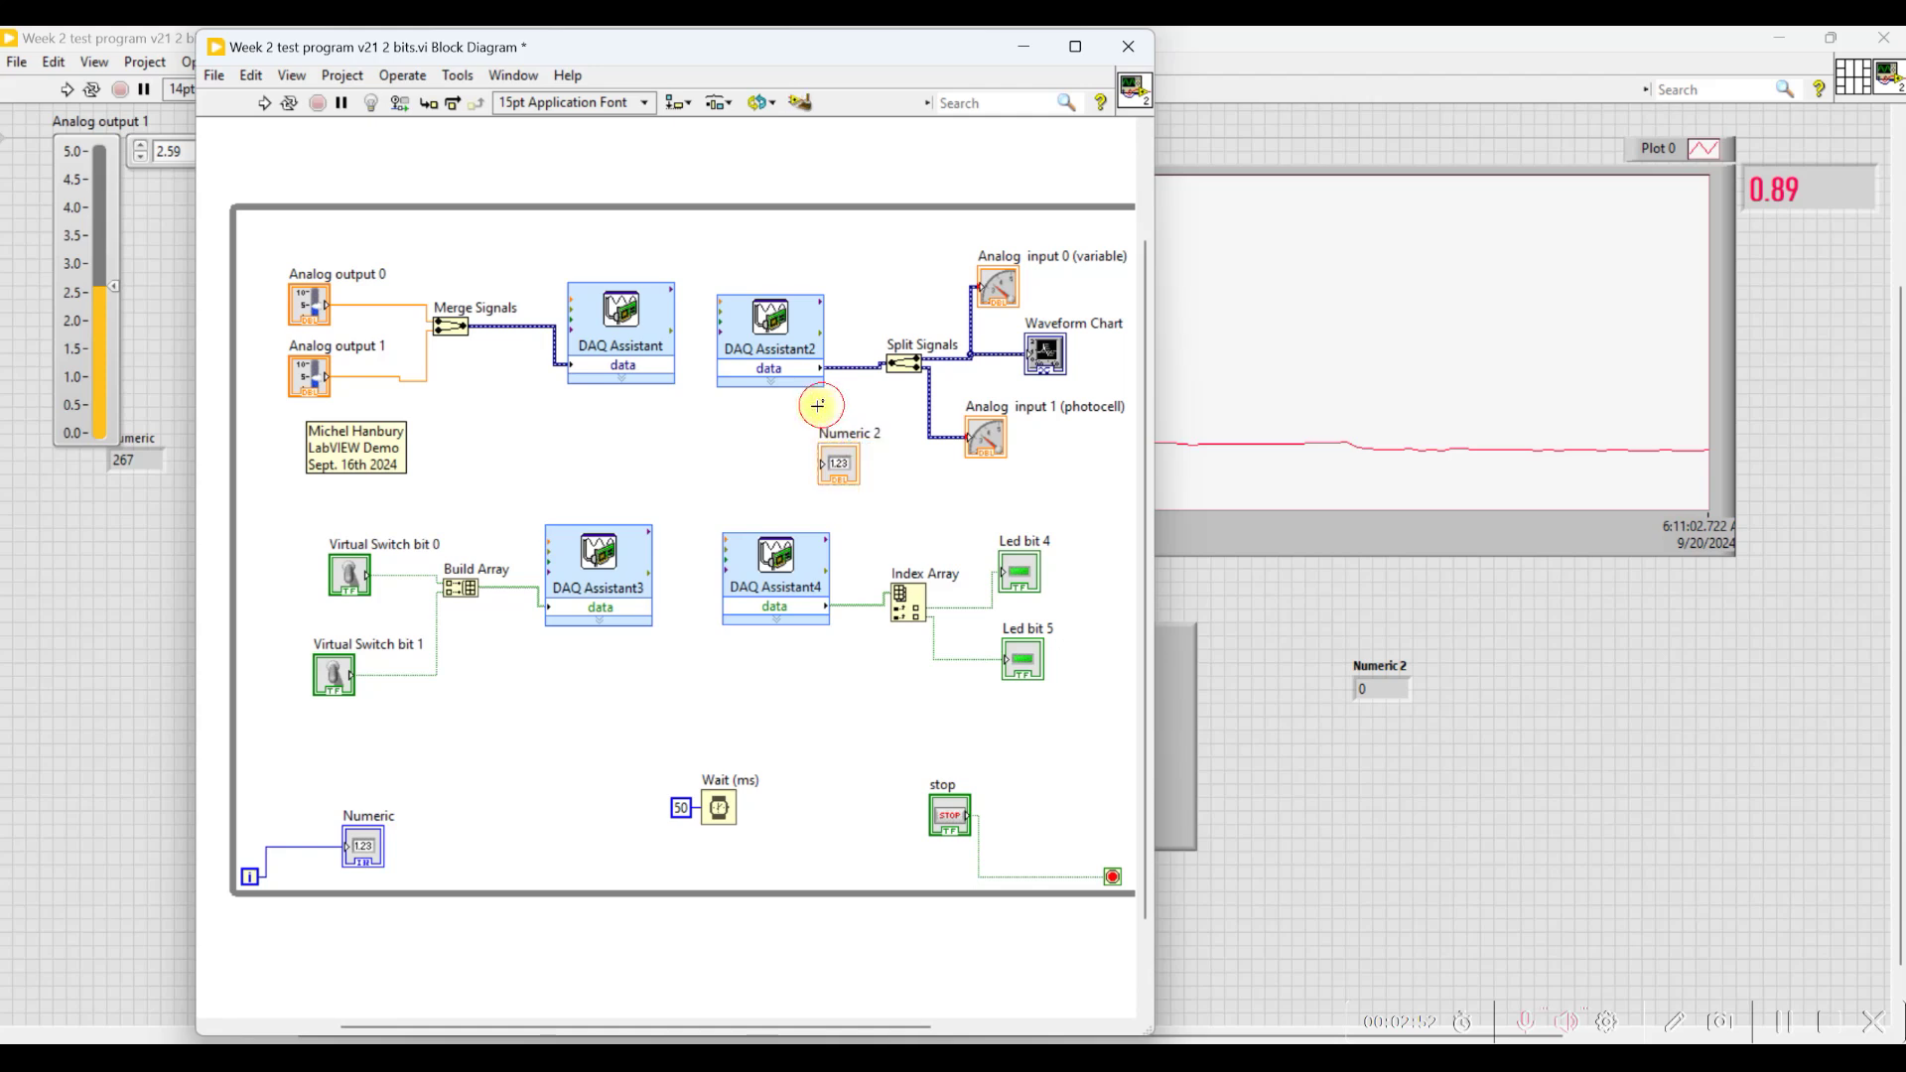
click(820, 469)
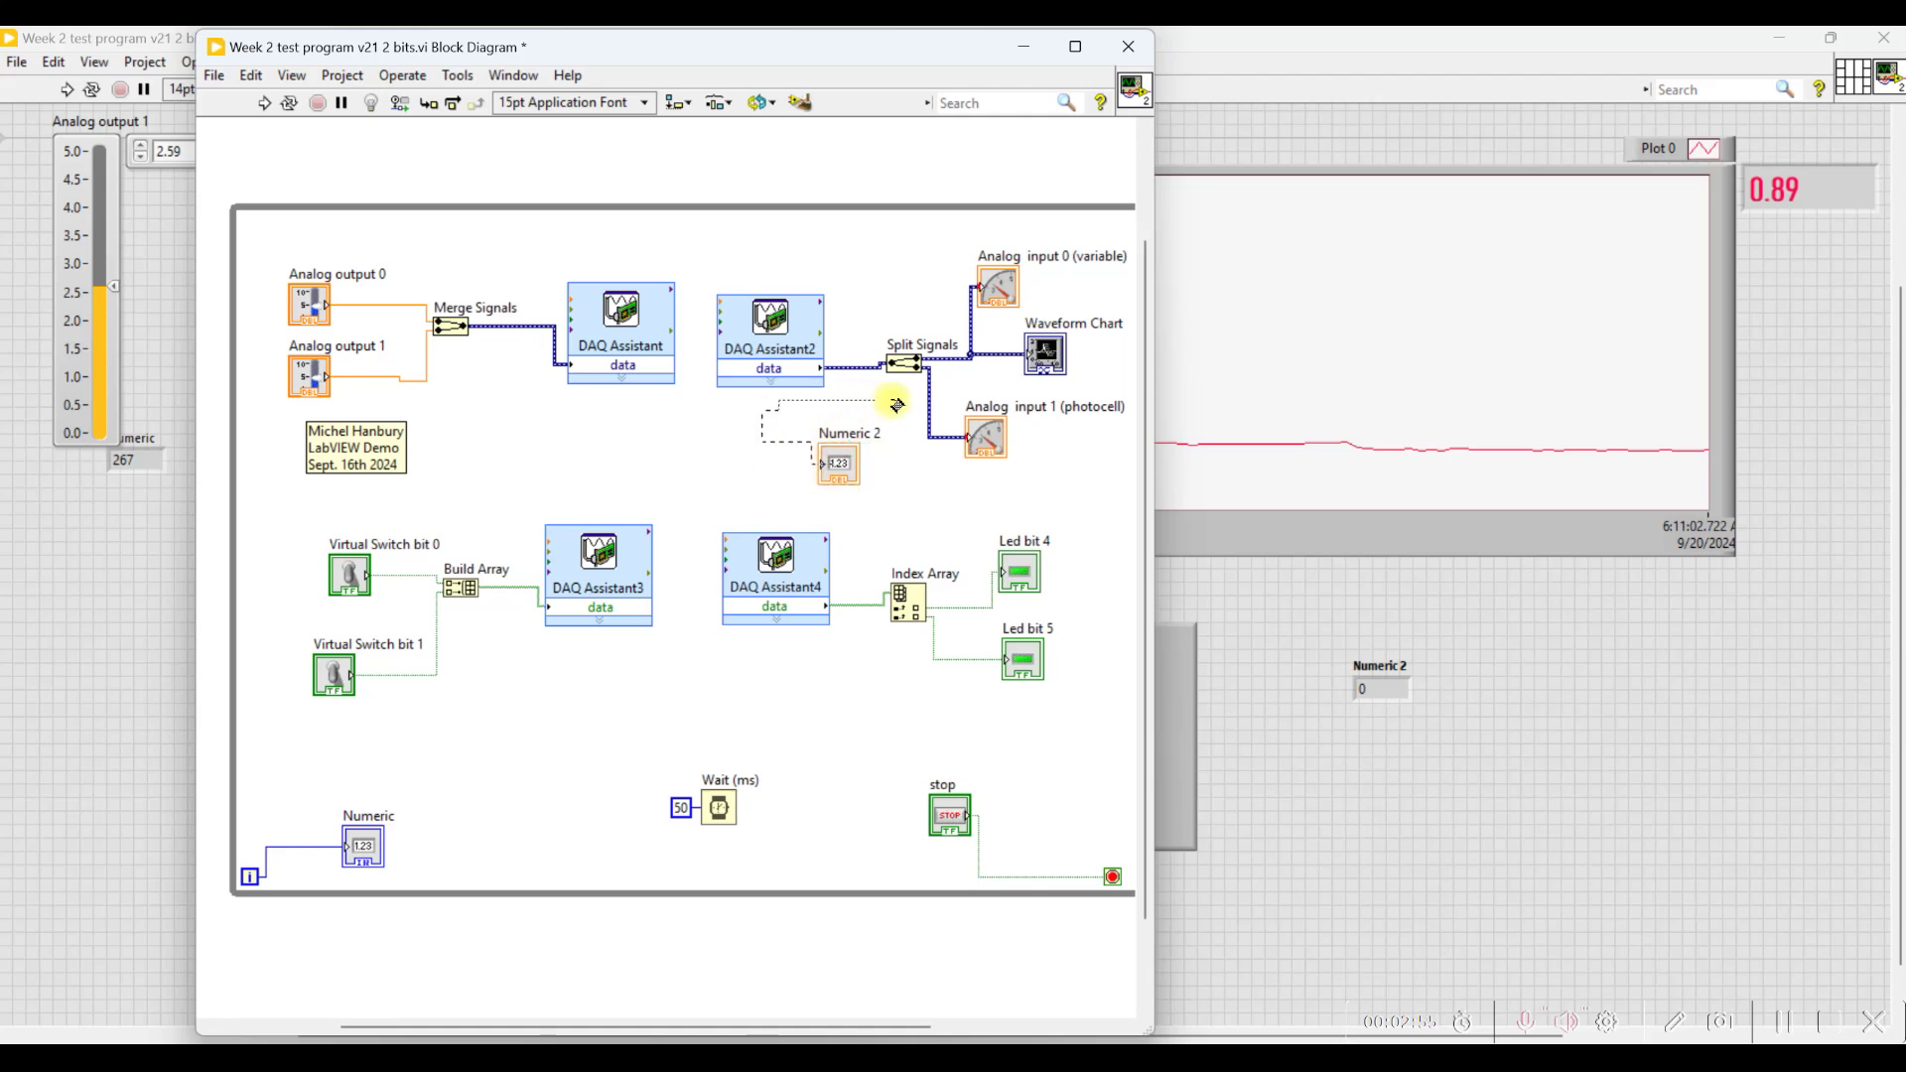
click(930, 409)
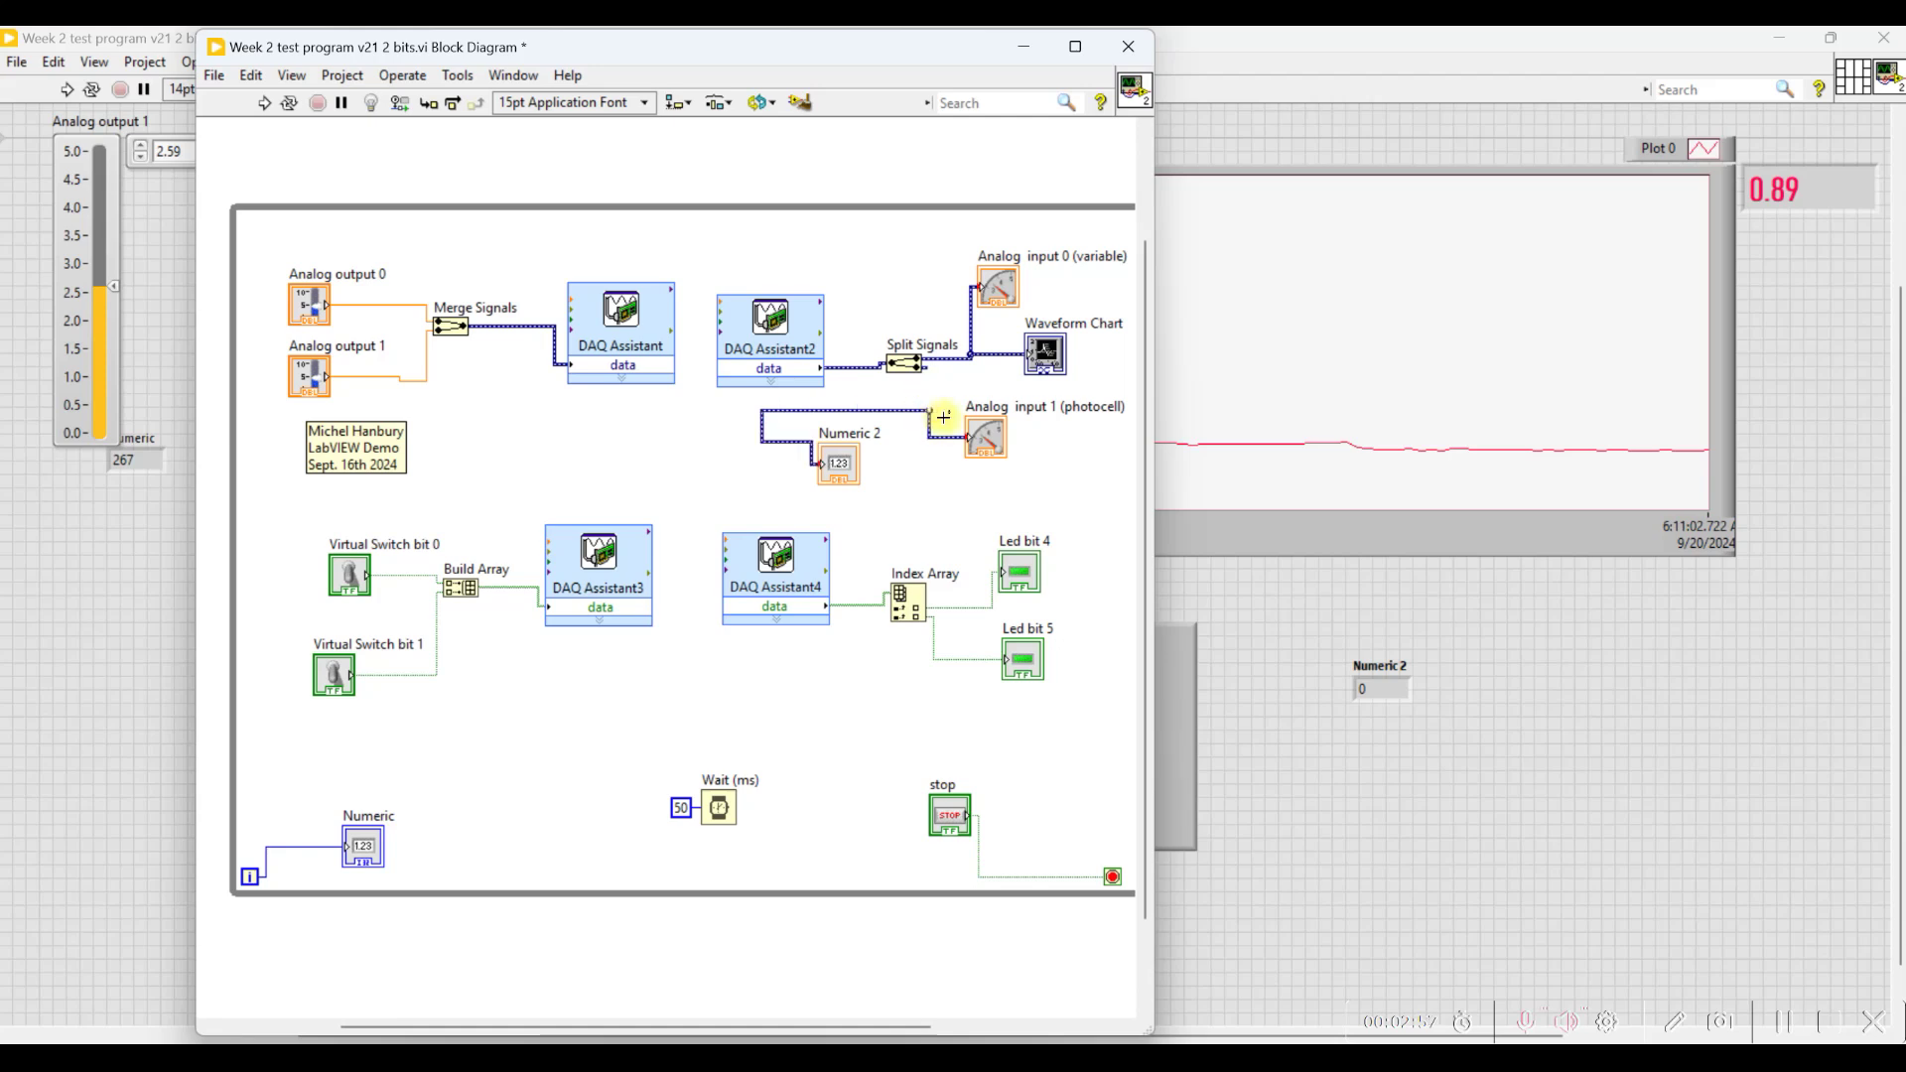
Run the VI, check Numeric 2 reads about 1.72 on the front panel, then abort it with Ctrl+period
click(264, 103)
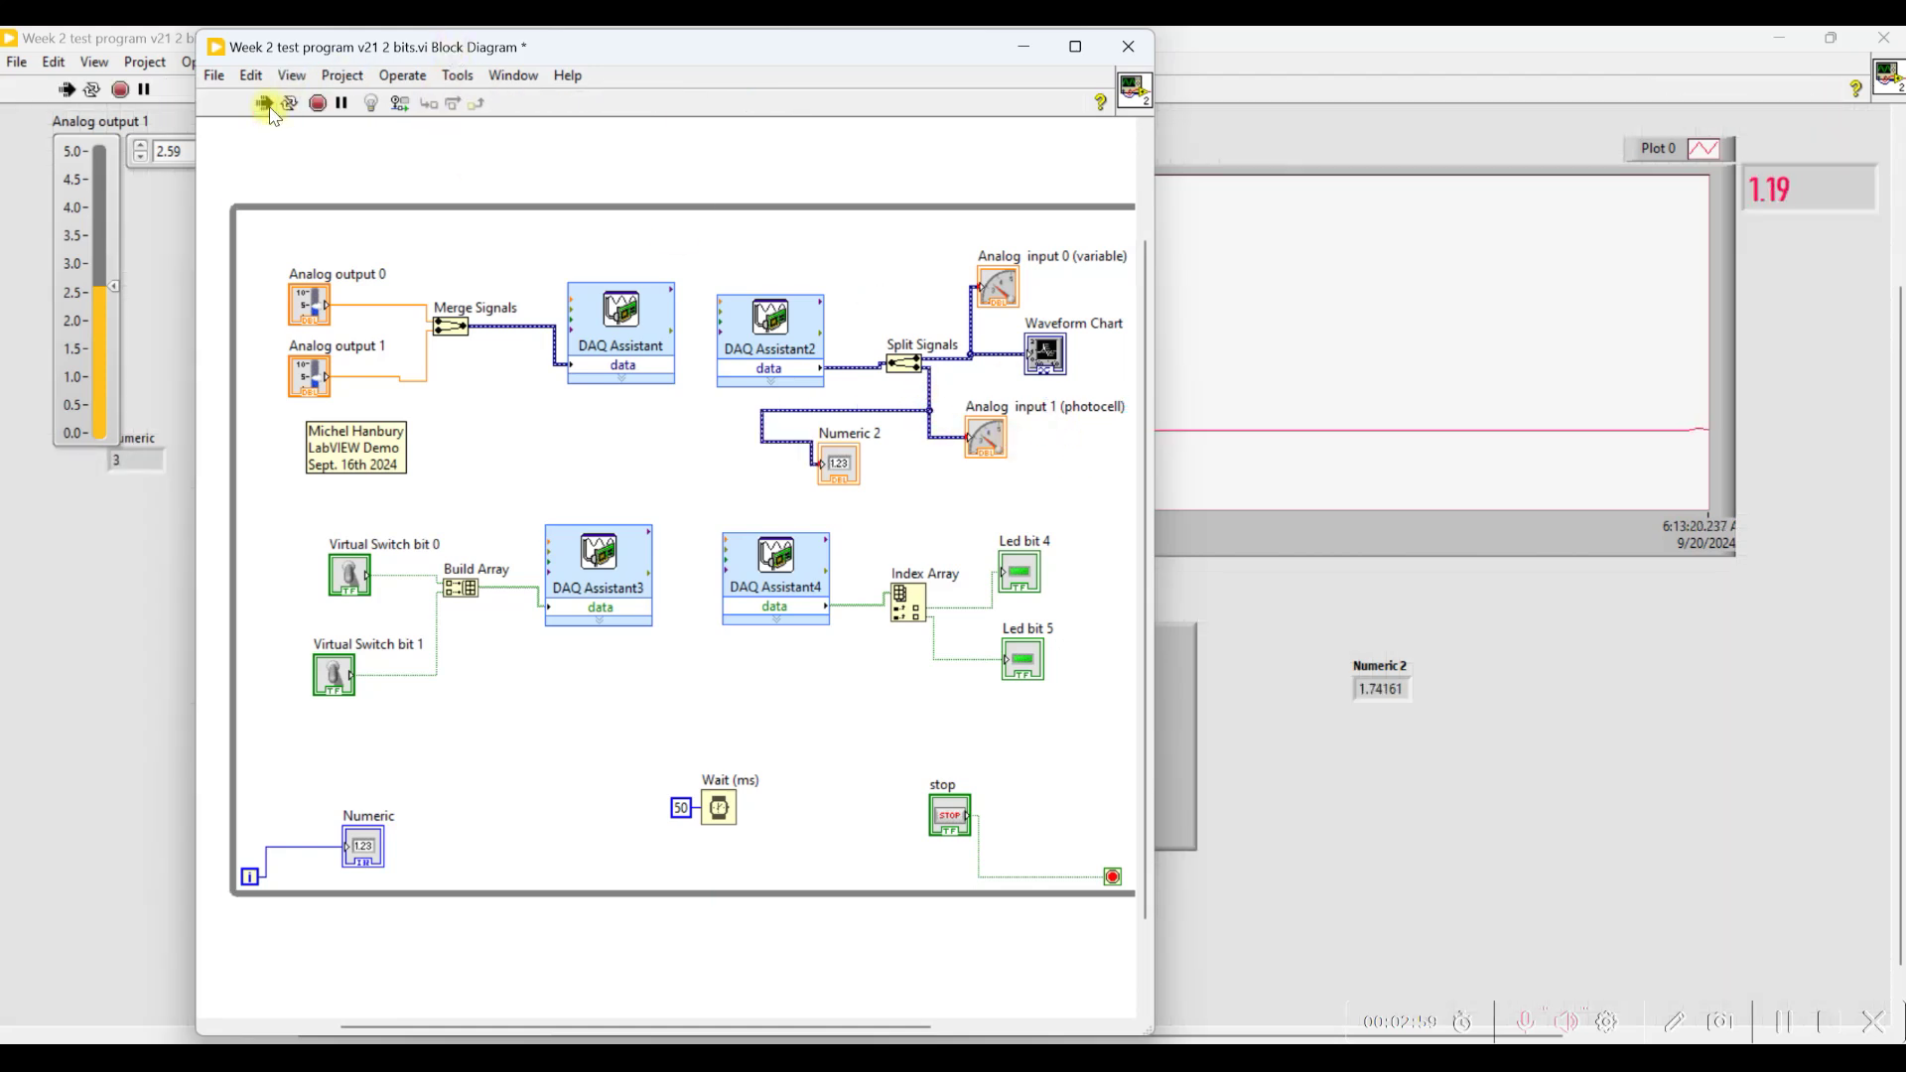
click(1020, 47)
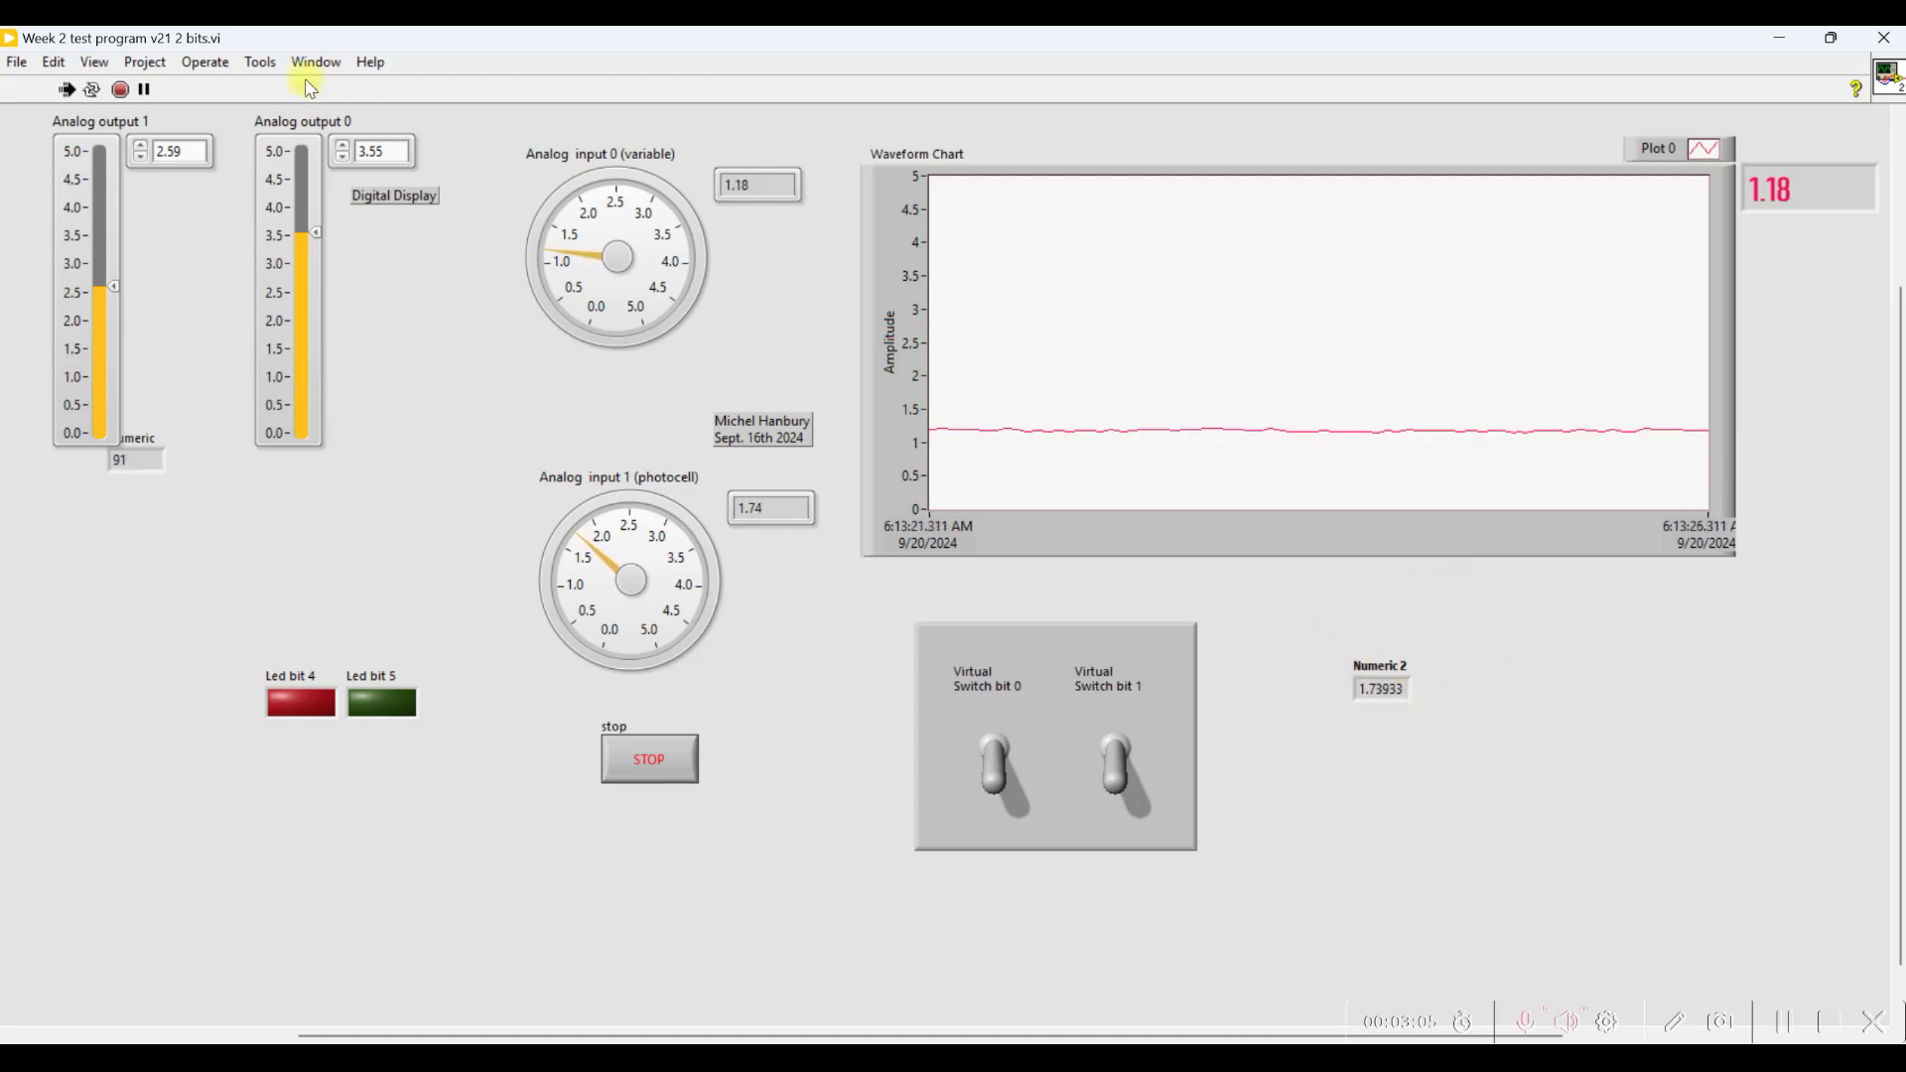
key(ctrl+period)
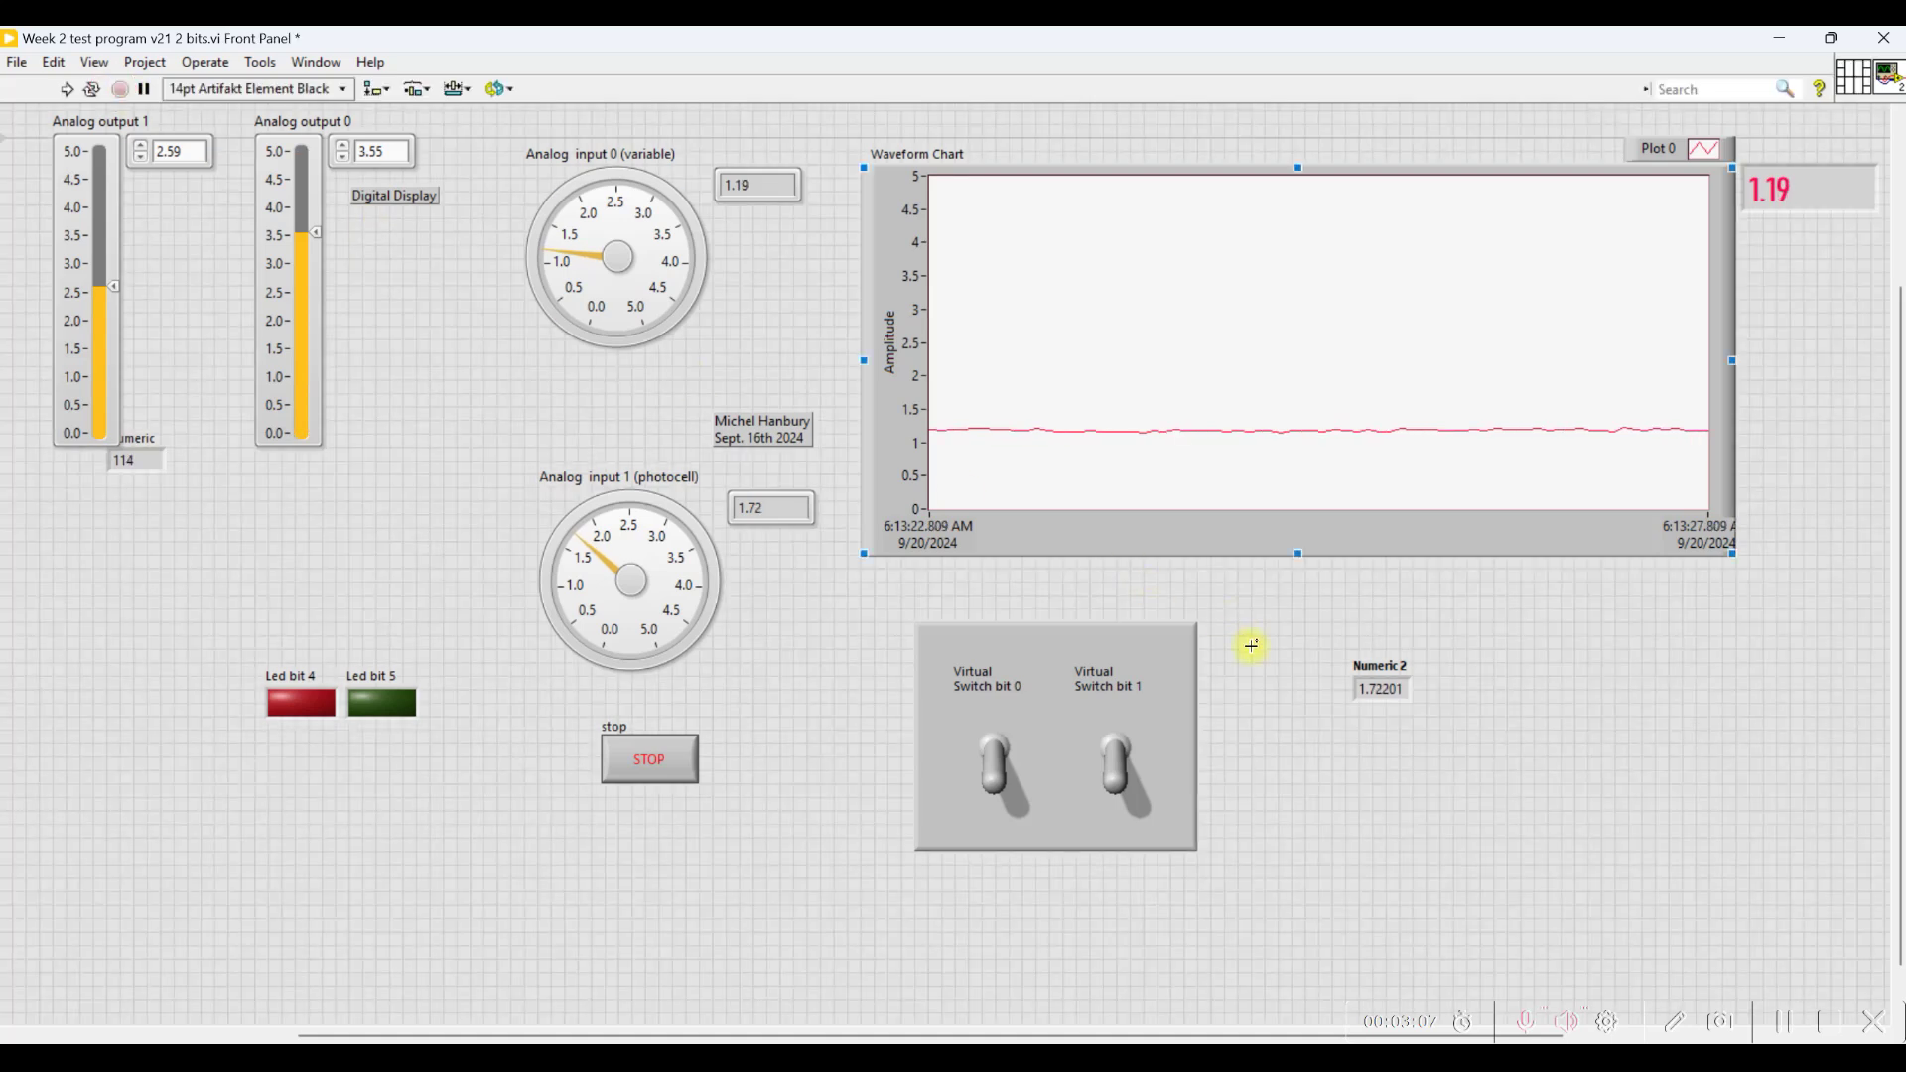
Give the Numeric 2 indicator a much larger font size
click(1373, 702)
shift+click(329, 118)
click(346, 89)
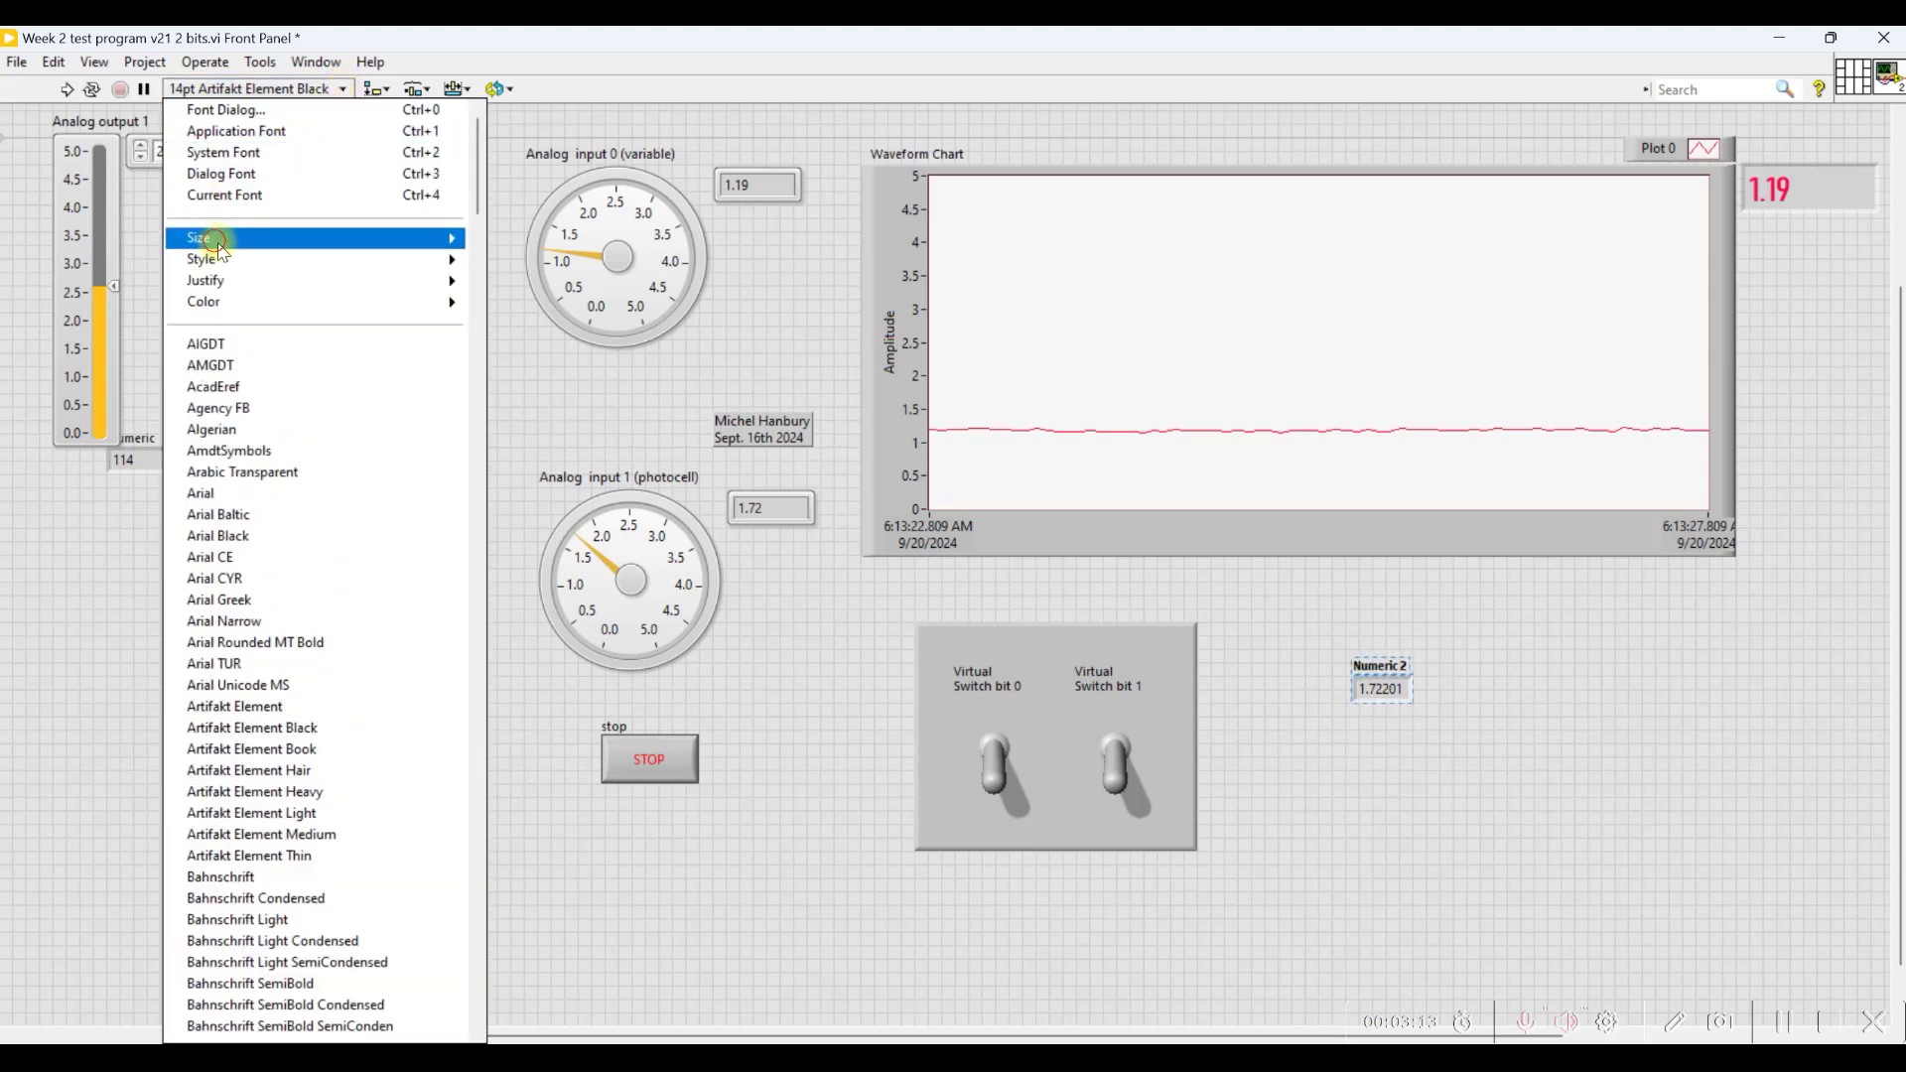
mouse_move(217, 243)
click(572, 349)
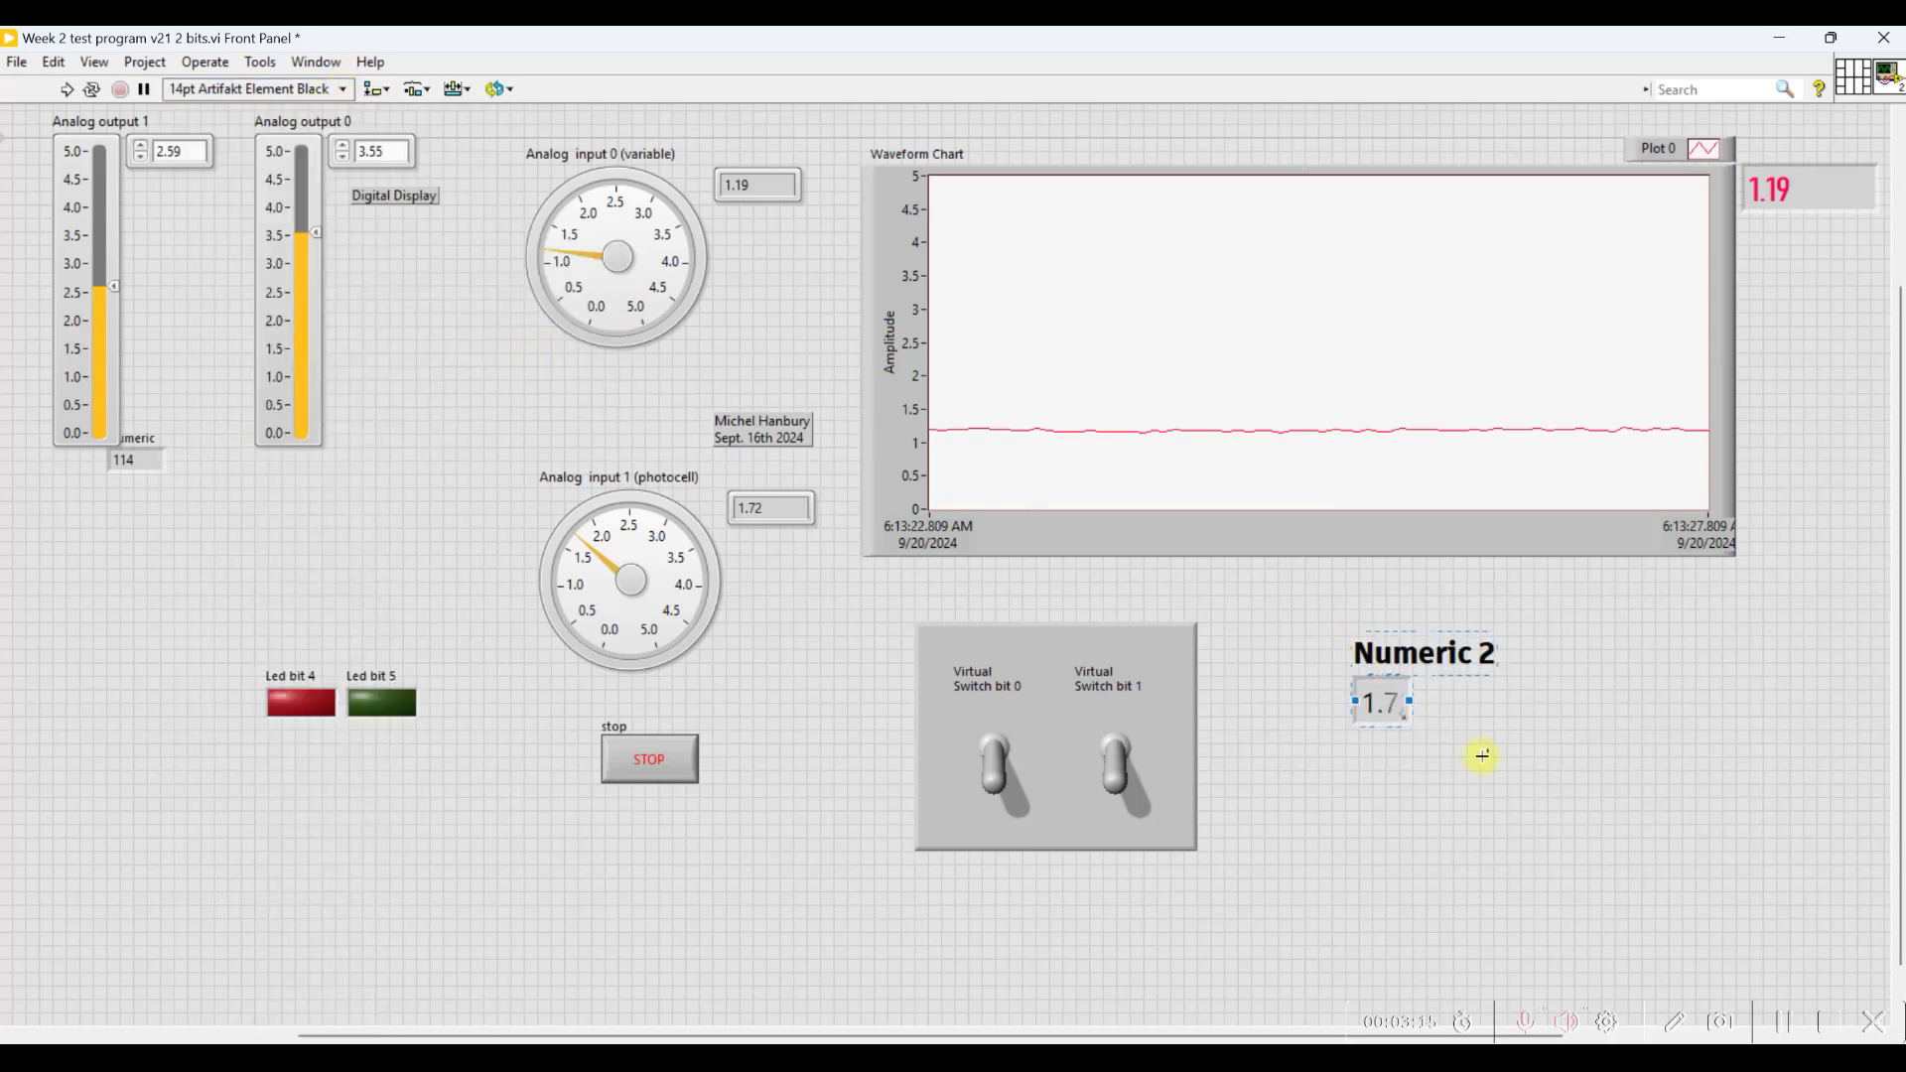
Widen Numeric 2 so its full value 1.72201 is visible
click(1469, 720)
drag(1411, 701, 1505, 708)
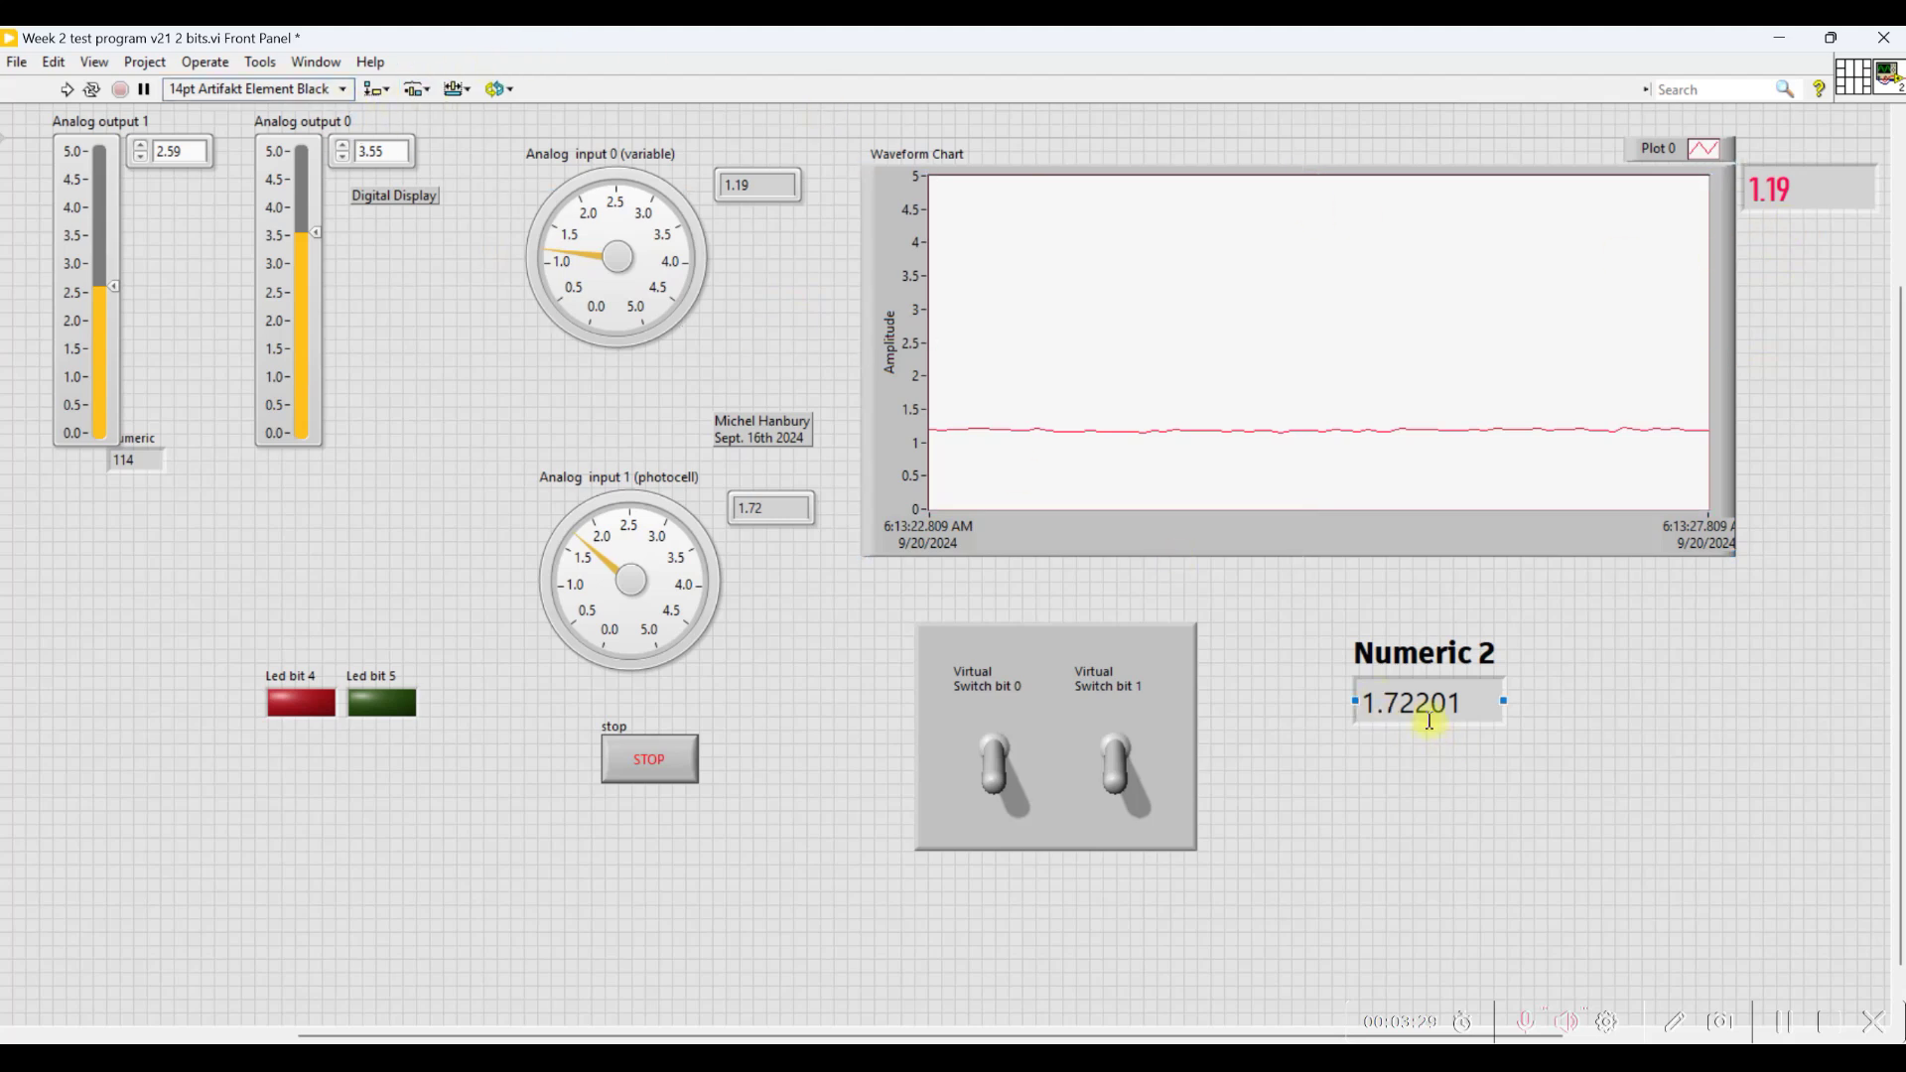
right_click(1428, 719)
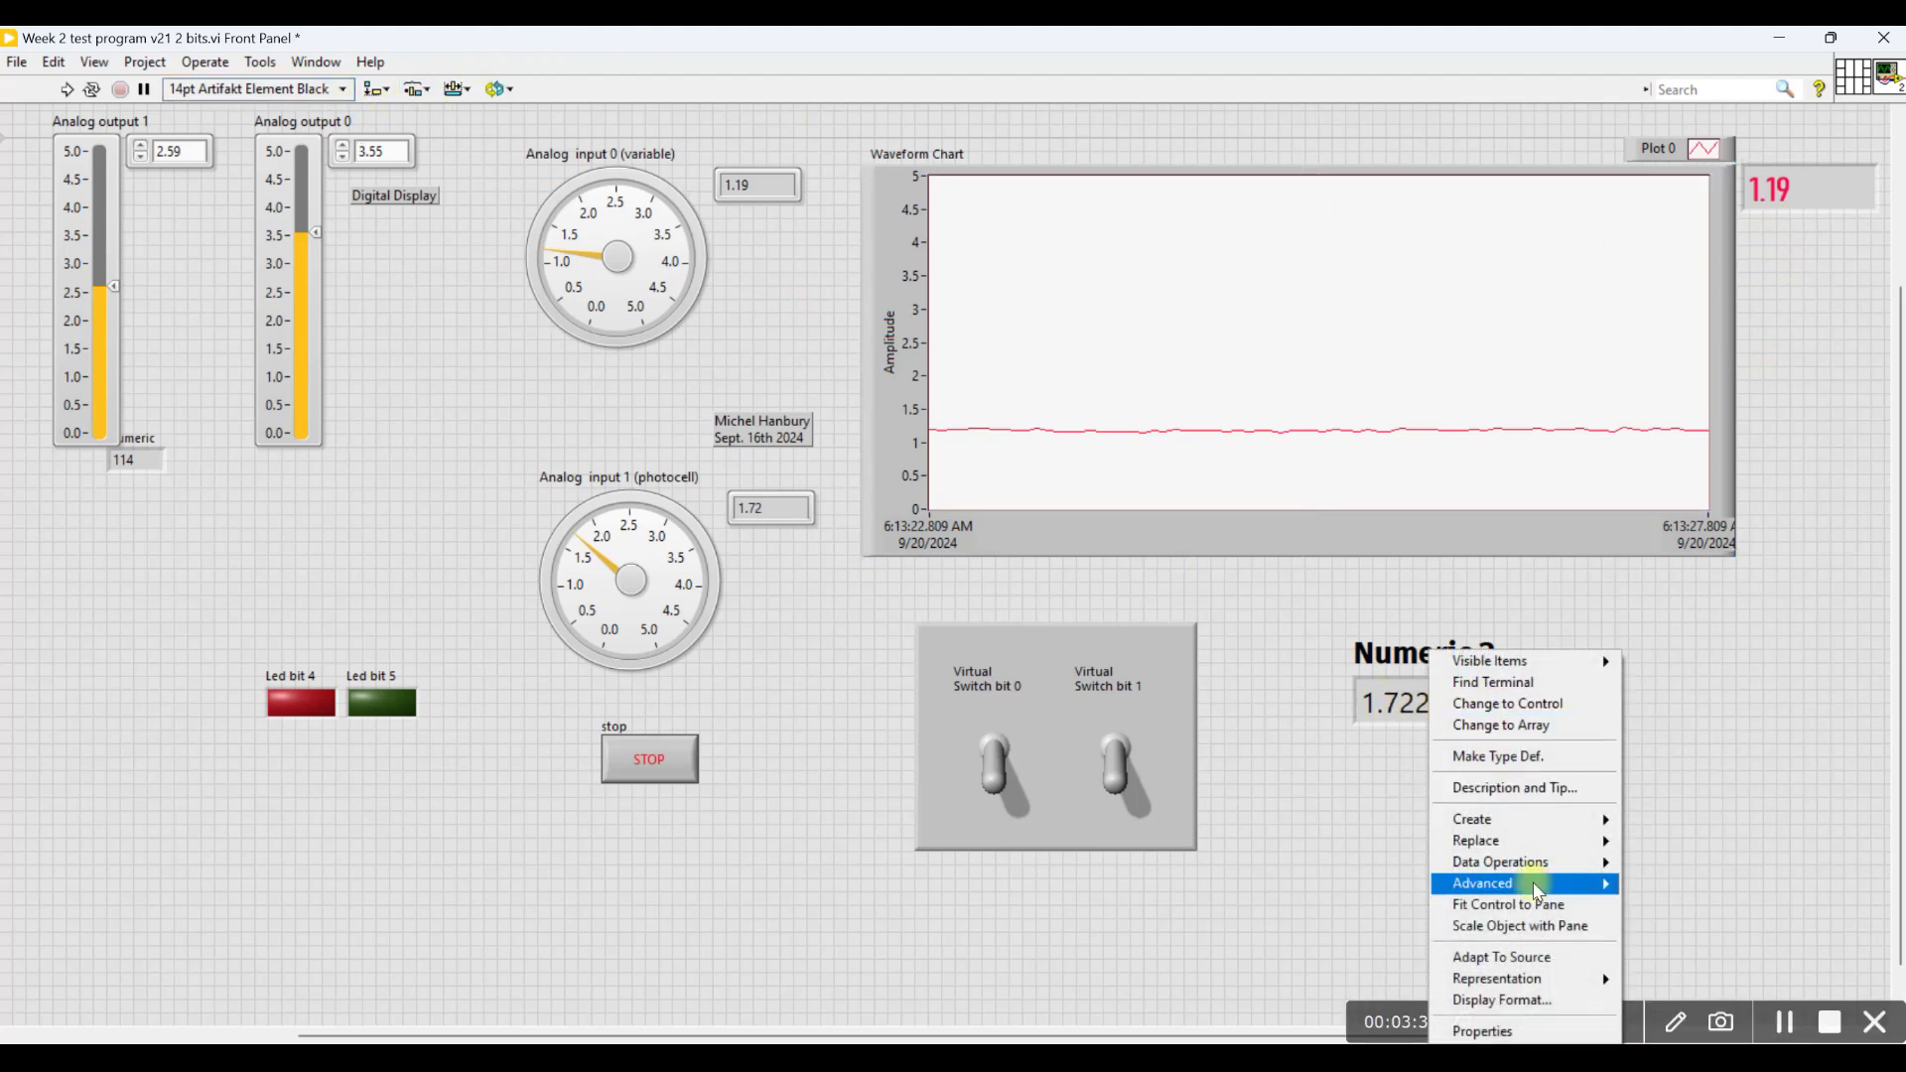
Format Numeric 2 as floating point, 2 digits of precision, trailing zeros shown, and rerun the VI
click(1528, 1000)
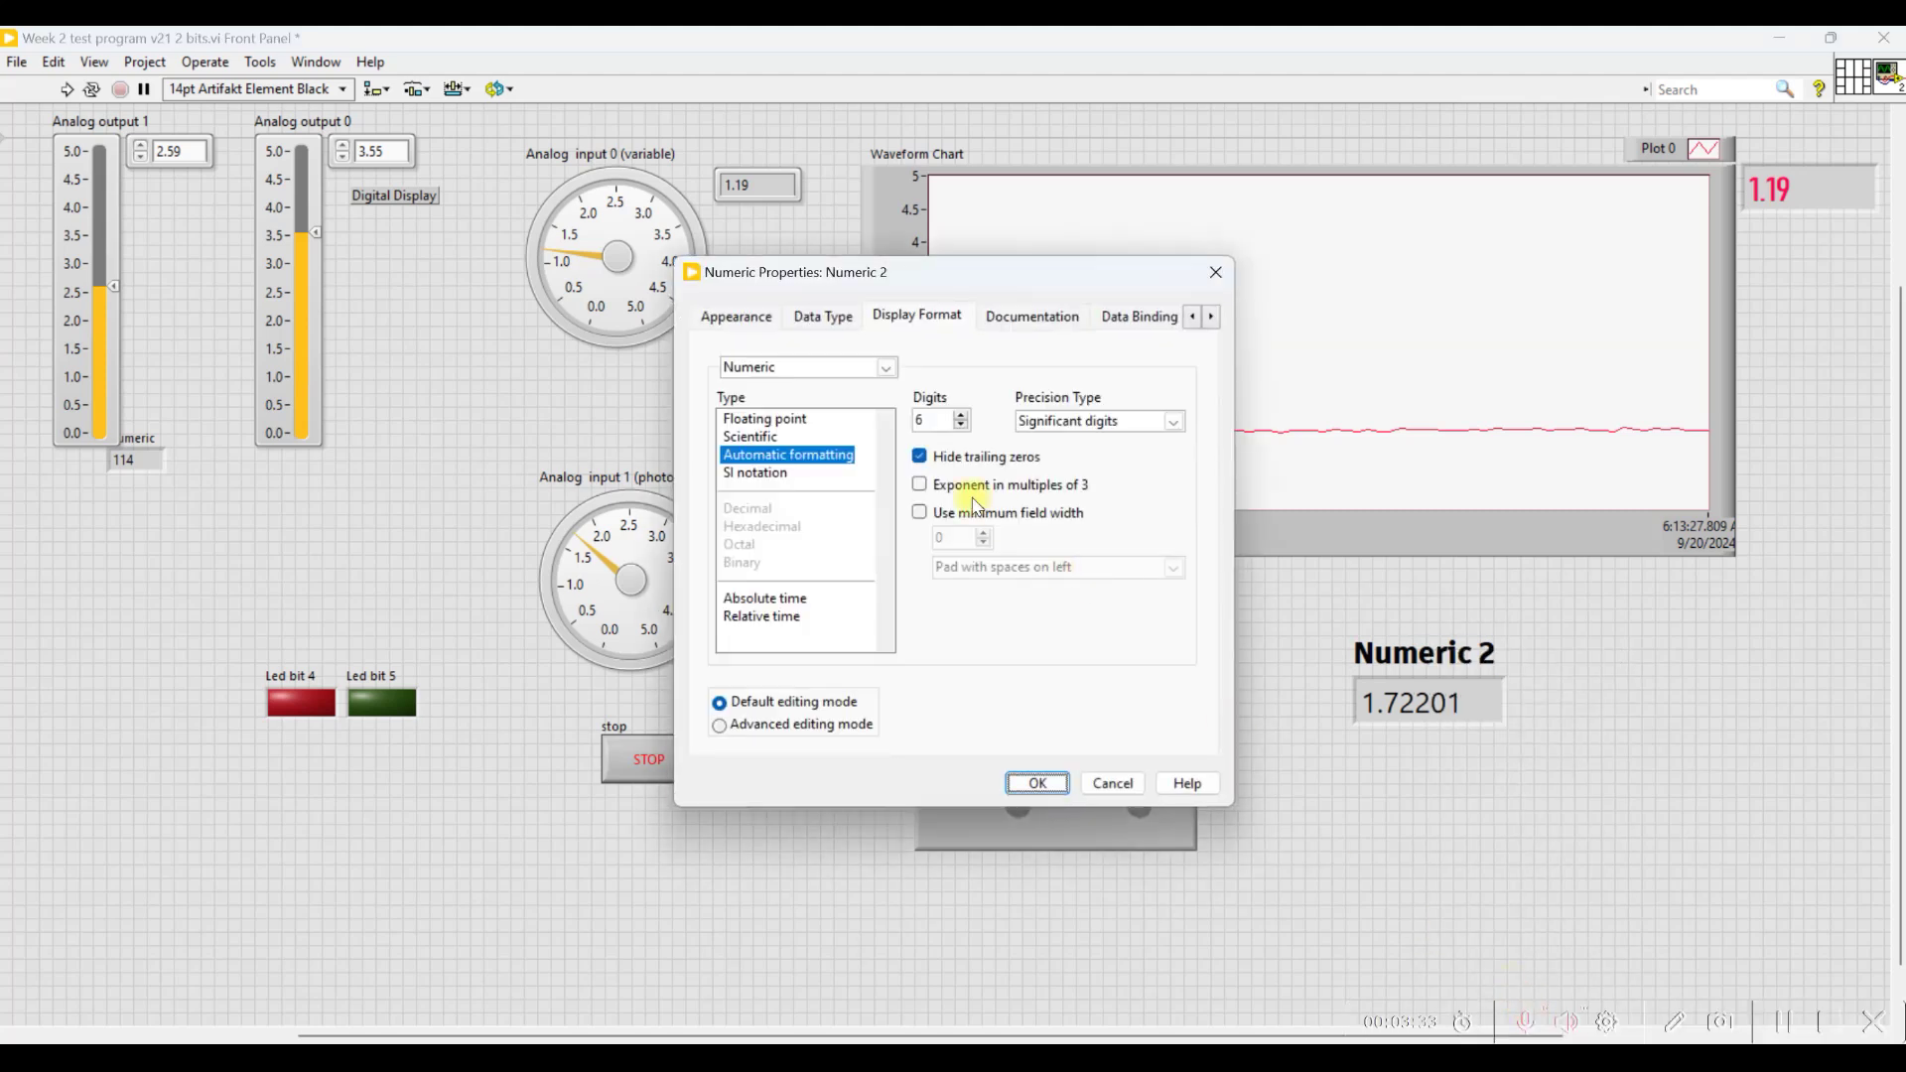
click(787, 418)
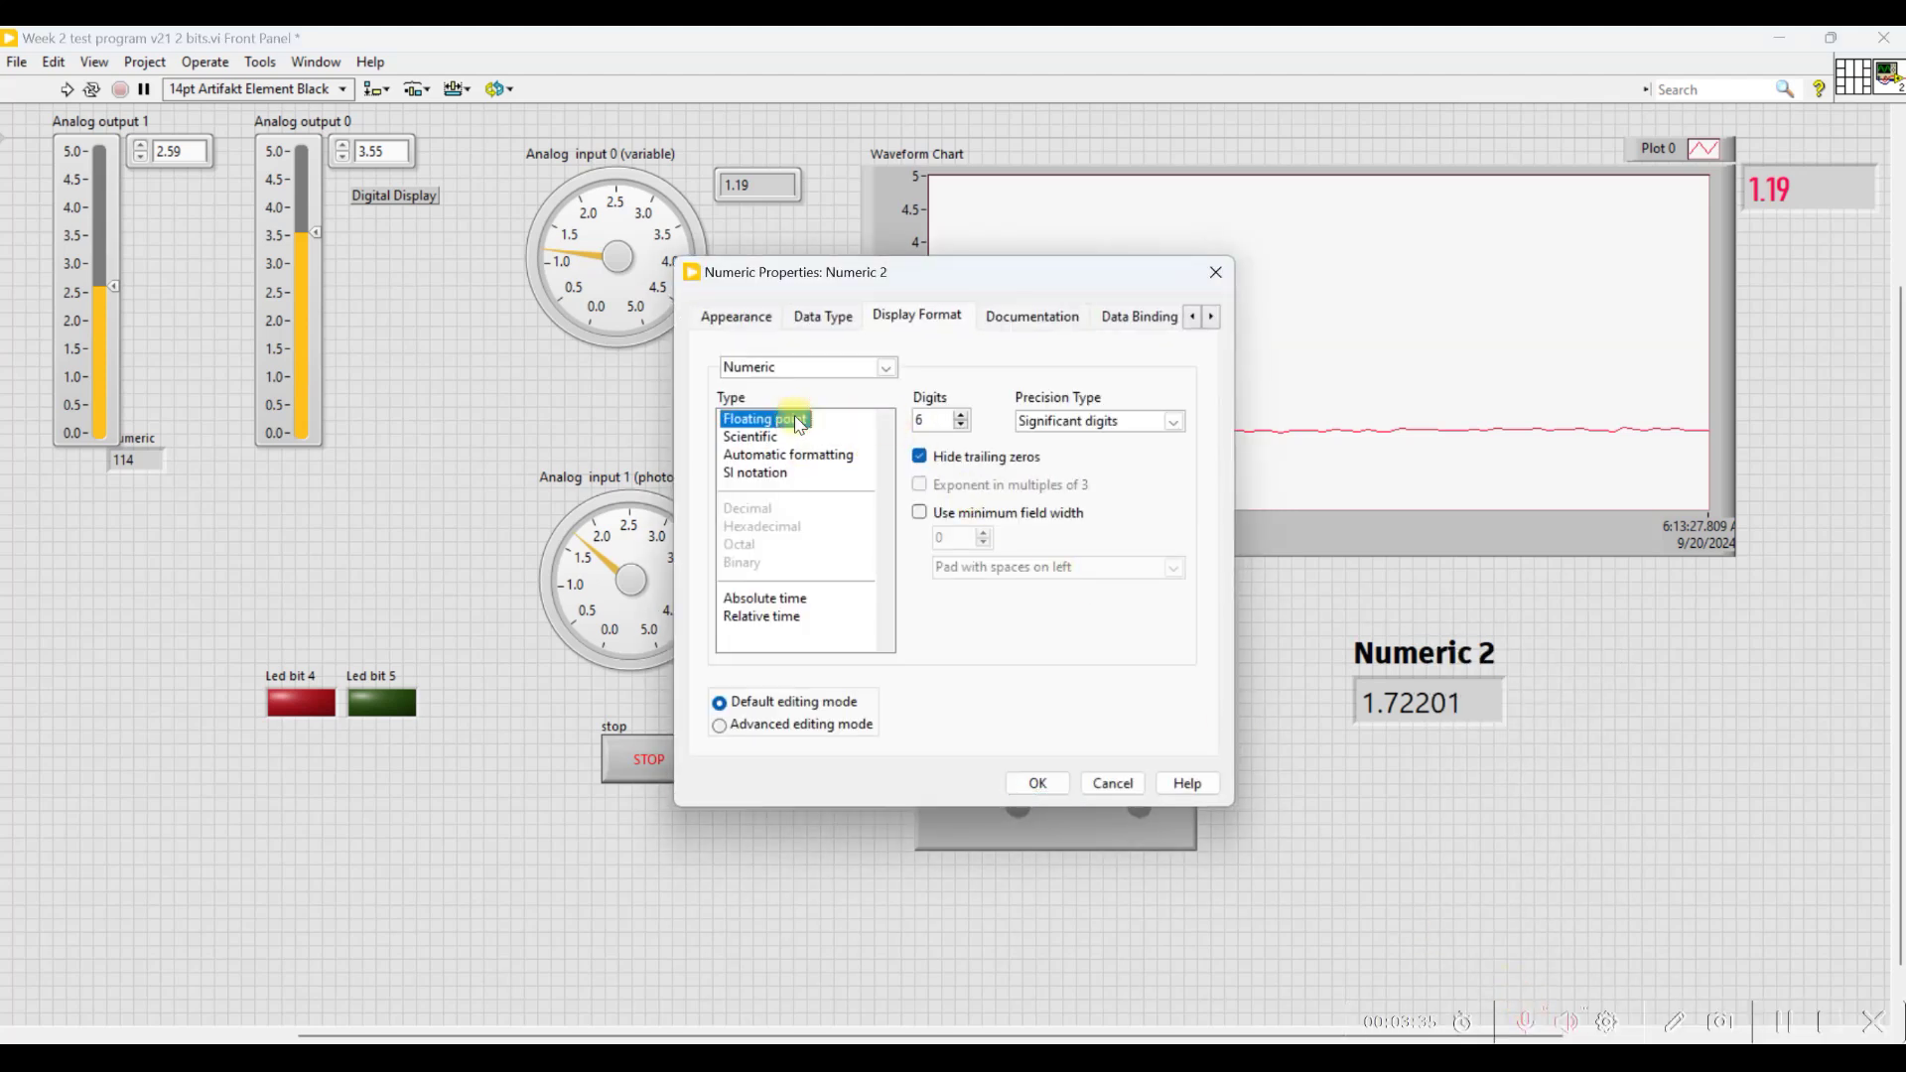
click(961, 425)
click(961, 426)
click(961, 426)
click(961, 426)
click(919, 457)
click(1173, 421)
click(1137, 443)
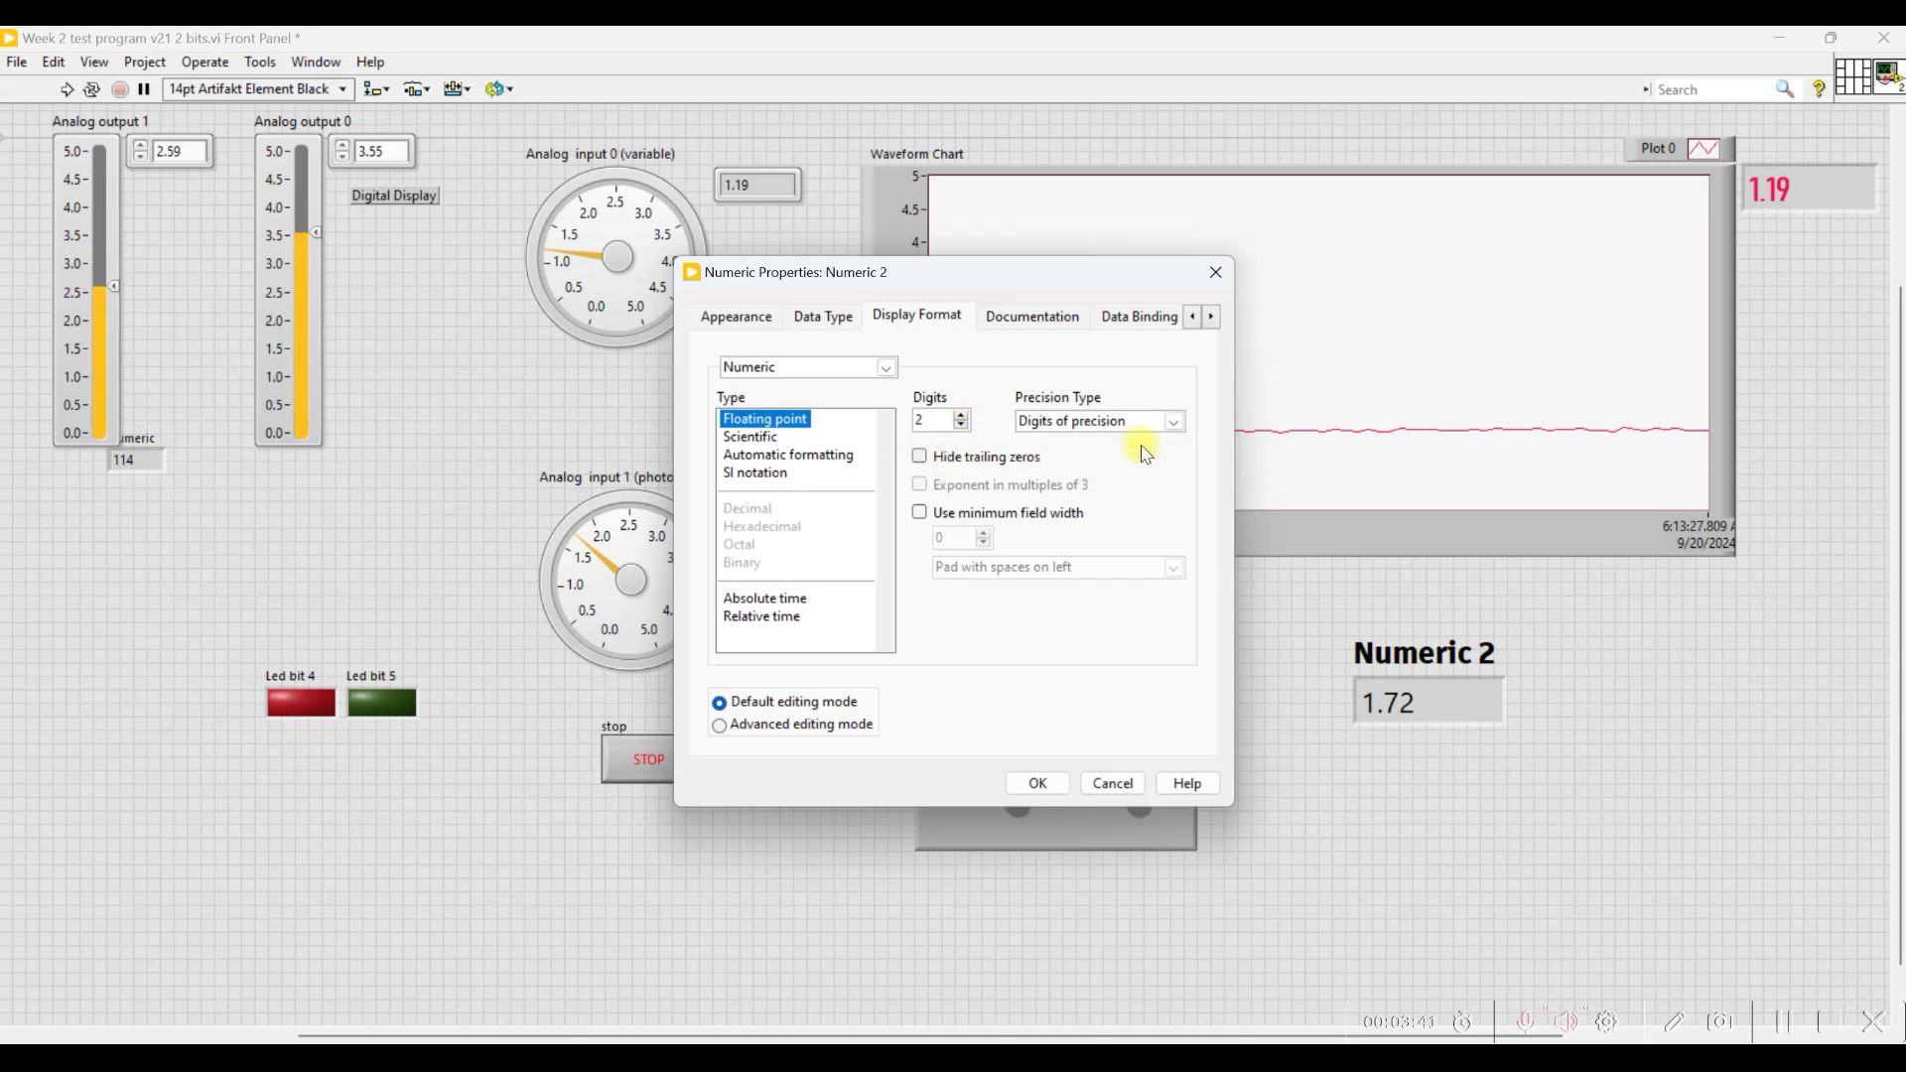
click(1050, 776)
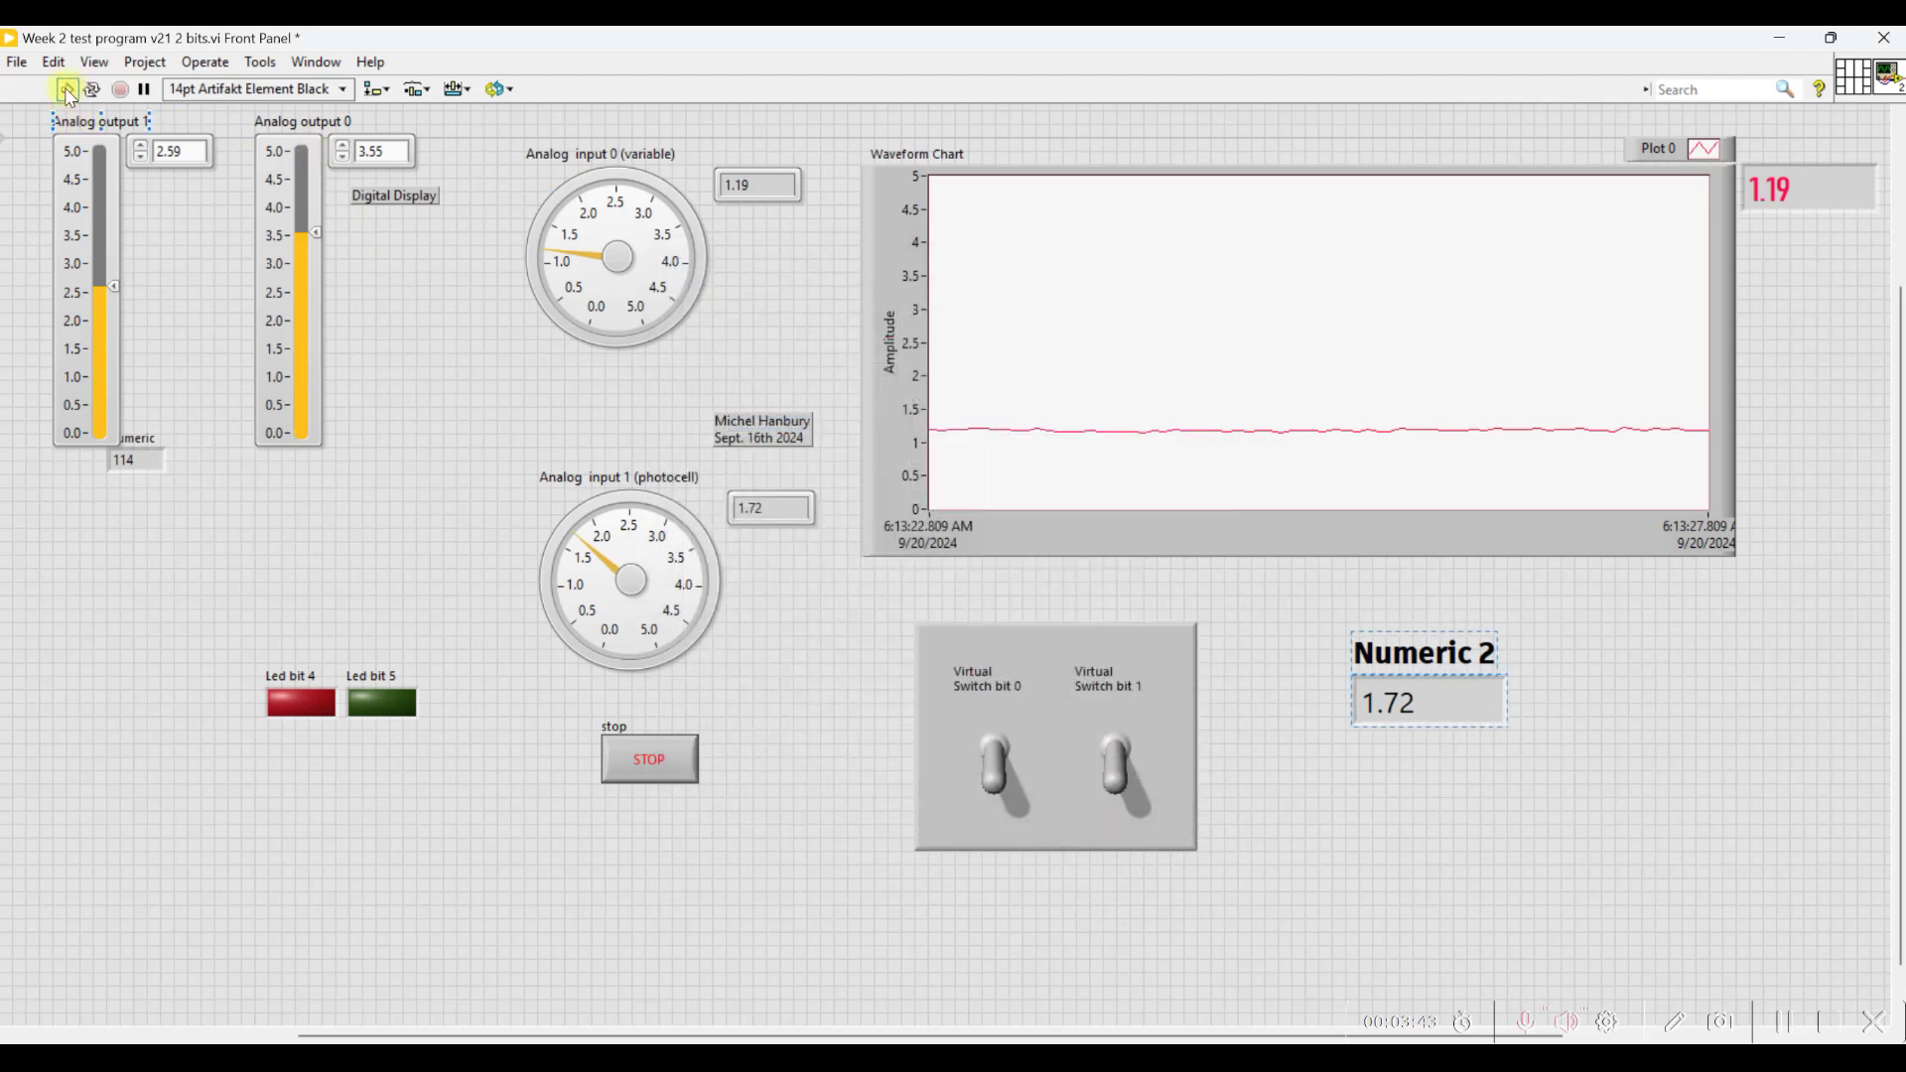
click(67, 89)
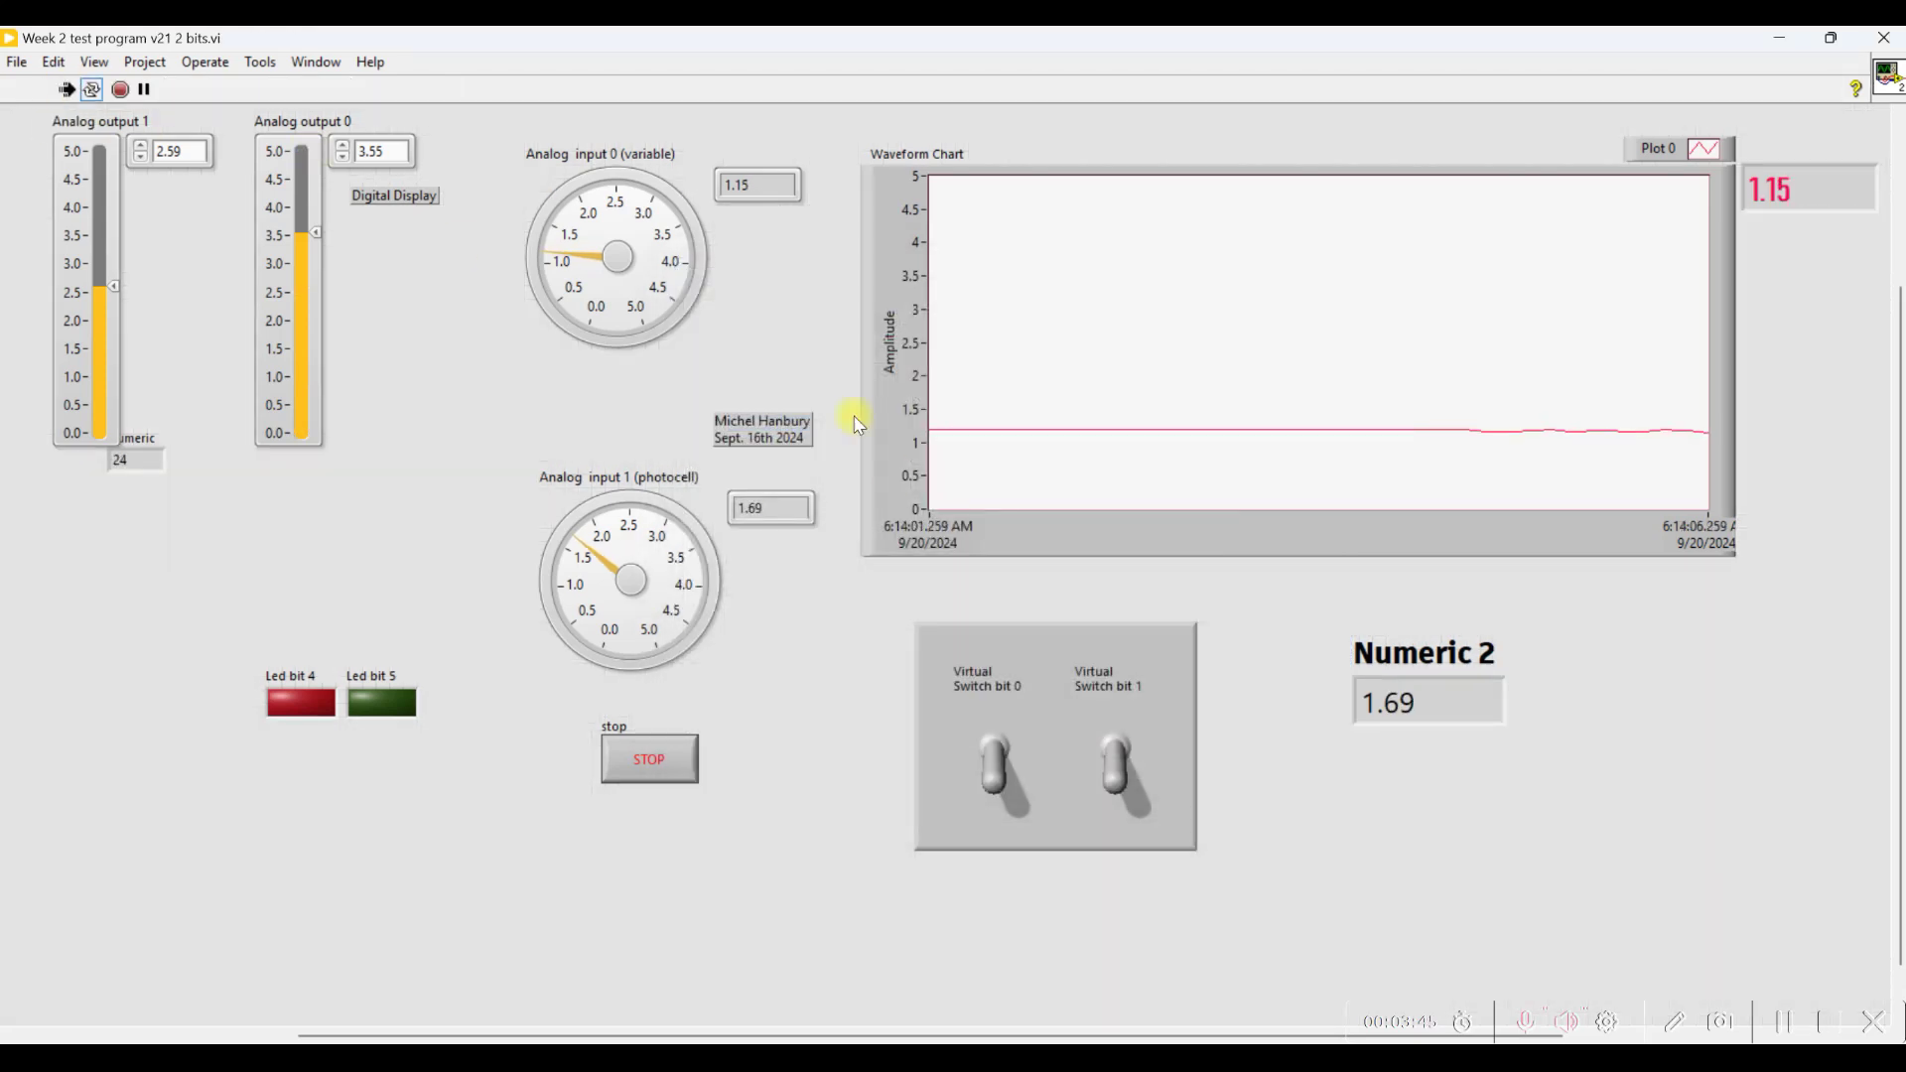